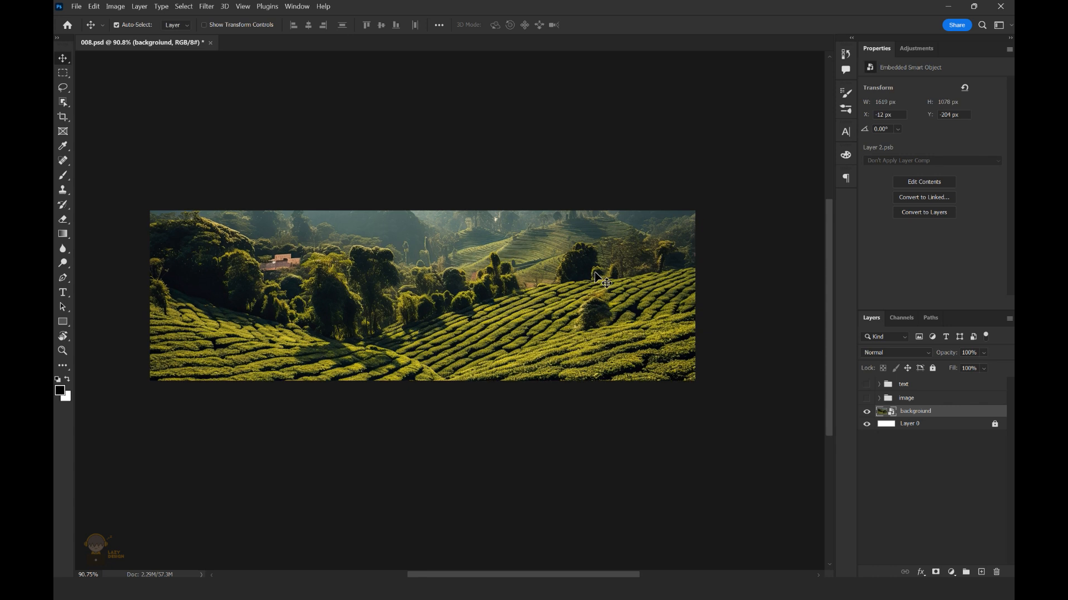
- Show the image group and move its flare and wood layers out of the group to just above the background
{"action": "left_click", "coordinate": [881, 401]}
{"action": "left_click", "coordinate": [879, 399]}
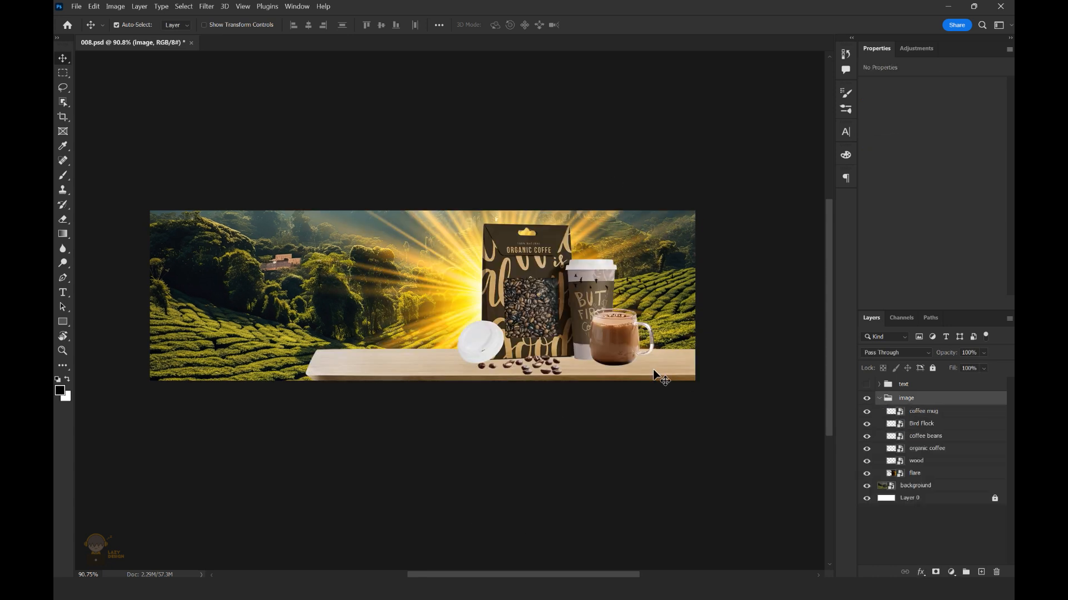
{"action": "left_click_drag", "start_coordinate": [939, 473], "coordinate": [943, 470]}
{"action": "left_click", "coordinate": [879, 398]}
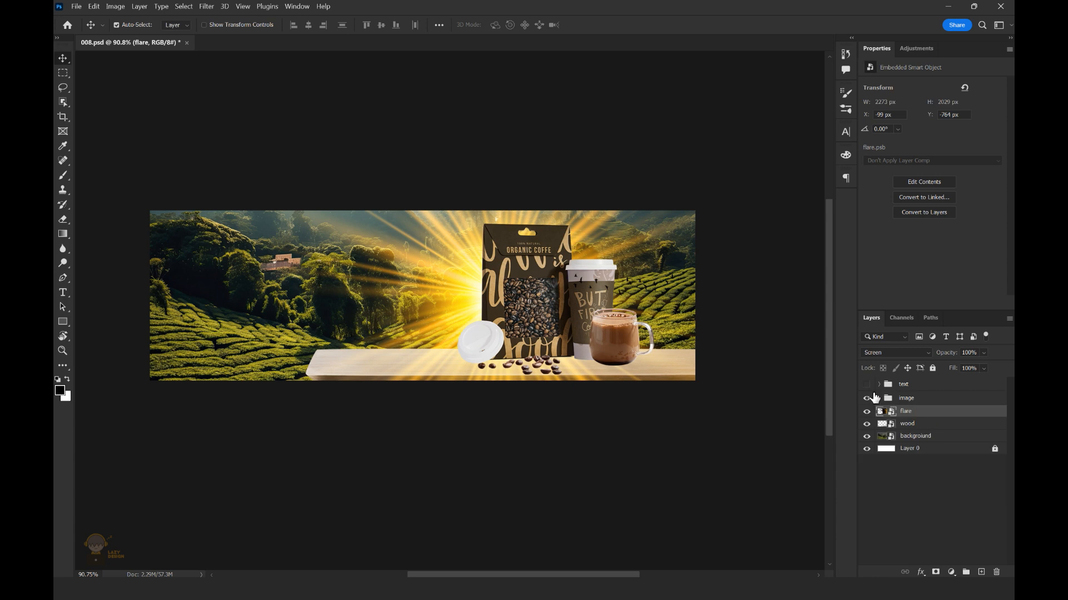
- Hide the image group and move the flare up so the sun sits at the banner's top edge
{"action": "left_click", "coordinate": [866, 398]}
{"action": "left_click_drag", "start_coordinate": [519, 288], "coordinate": [509, 145]}
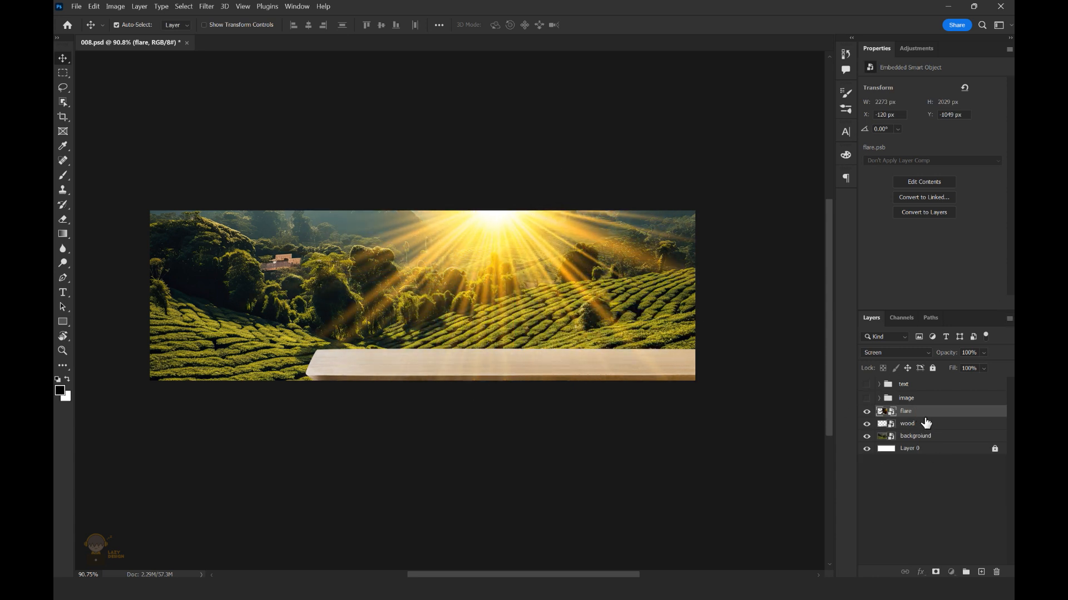
- Place the wood layer above the flare, then duplicate and rotate the copy 180° so the plank spans the banner's full width
{"action": "left_click_drag", "start_coordinate": [925, 424], "coordinate": [926, 408]}
{"action": "scroll", "coordinate": [564, 326], "scroll_direction": "down", "scroll_amount": 2}
{"action": "left_click_drag", "start_coordinate": [543, 345], "coordinate": [460, 354]}
{"action": "key", "text": "ctrl+j"}
{"action": "key", "text": "ctrl+t"}
{"action": "right_click", "coordinate": [579, 365]}
{"action": "left_click", "coordinate": [652, 348]}
{"action": "left_click", "coordinate": [610, 25]}
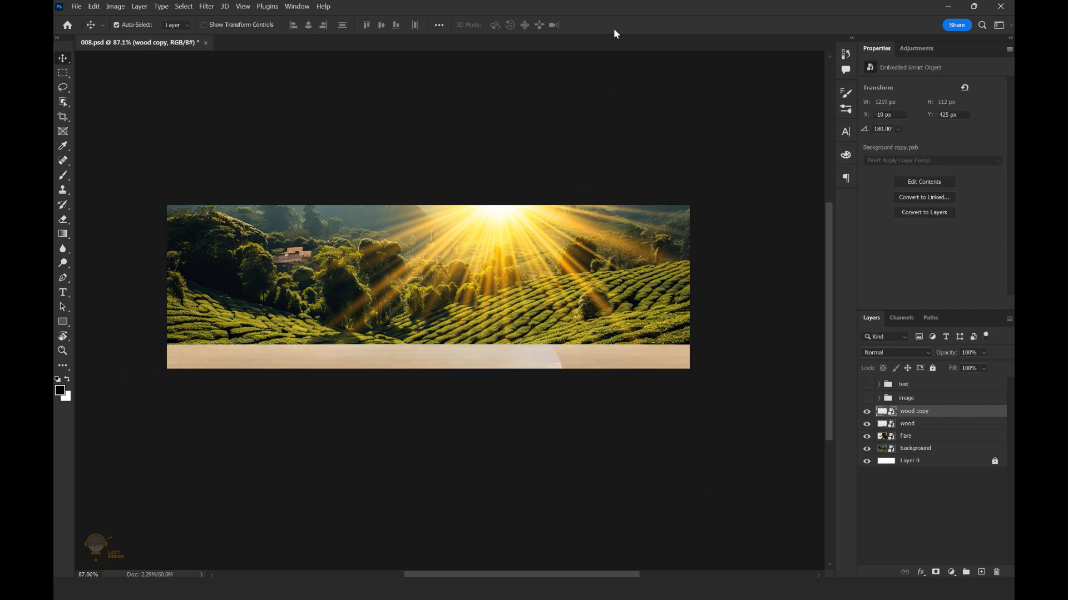
- Group the two wood layers and name the group wood
{"action": "key", "text": "g"}
{"action": "left_click", "coordinate": [916, 423], "text": "shift"}
{"action": "key", "text": "ctrl+g"}
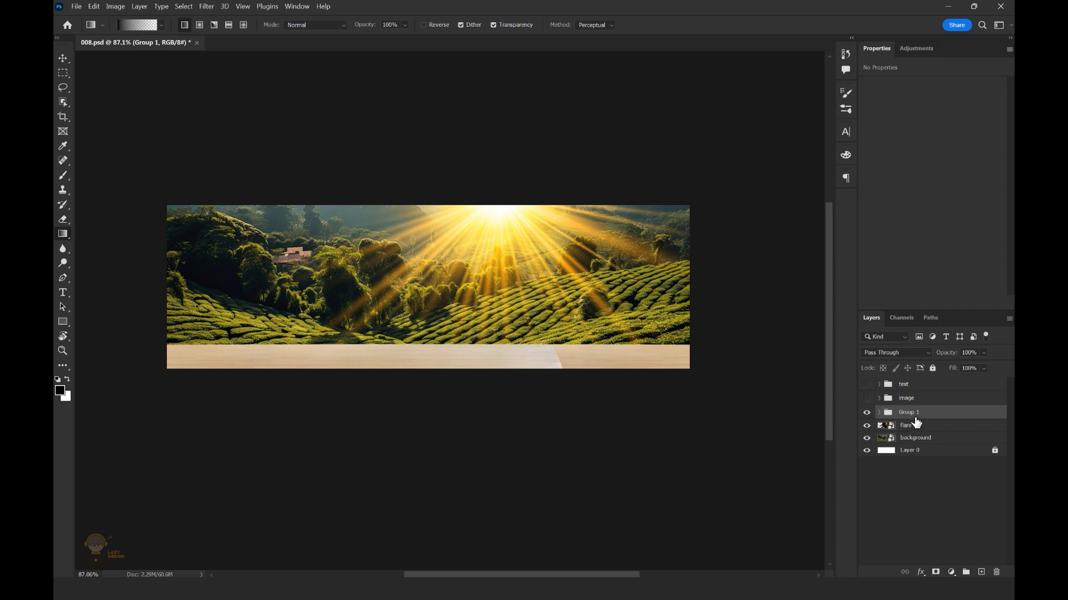
{"action": "left_click", "coordinate": [879, 412]}
- Blend the wood copy's right end with a gradient layer mask and convert both wood layers into one smart object
{"action": "left_click", "coordinate": [917, 439]}
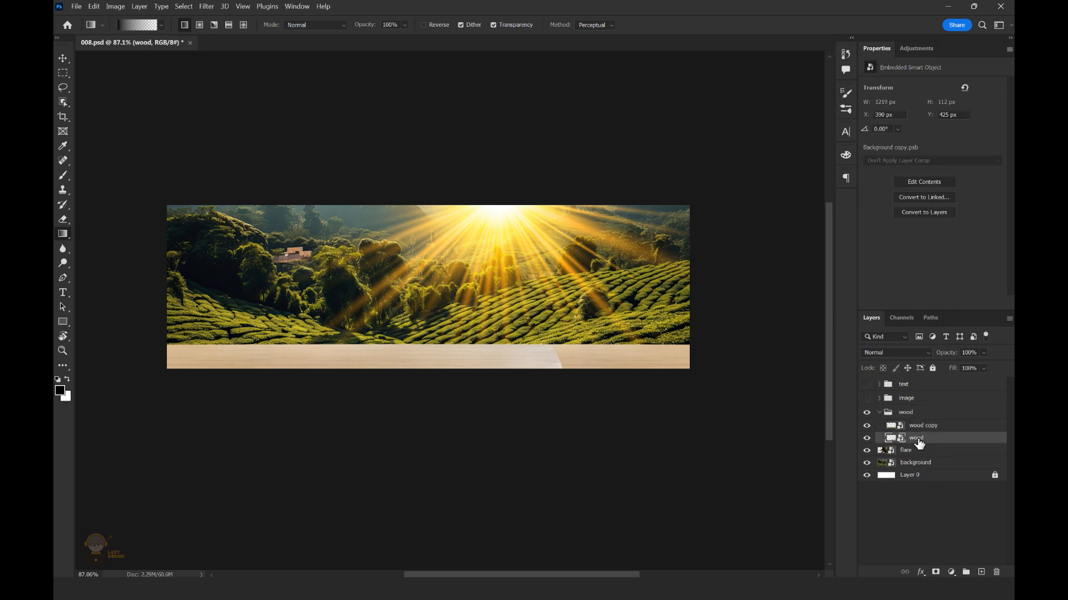
{"action": "left_click", "coordinate": [918, 425]}
{"action": "left_click", "coordinate": [936, 572]}
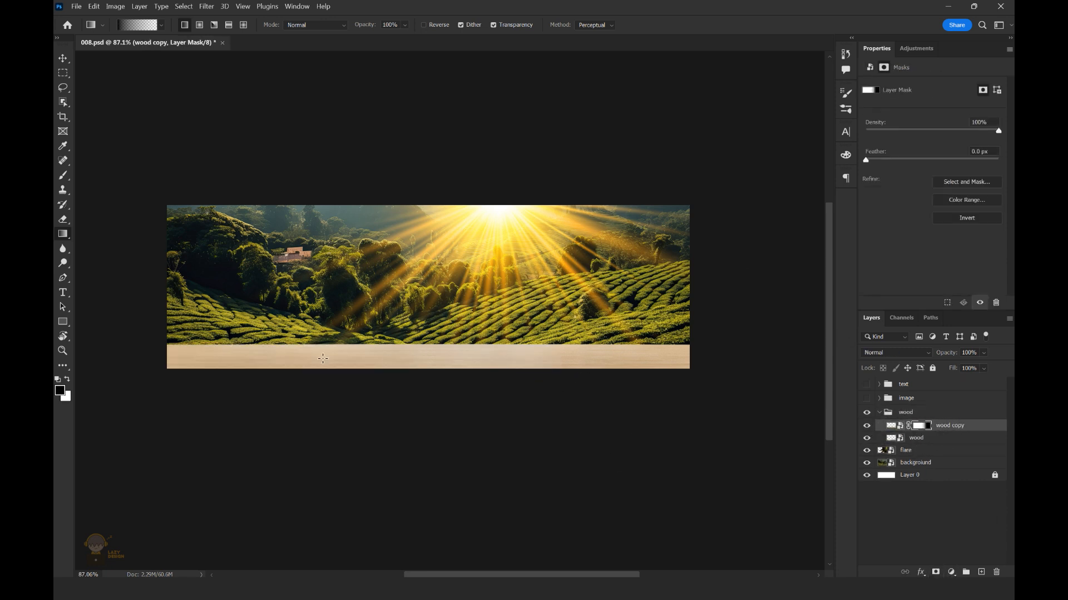
{"action": "left_click", "coordinate": [923, 438], "text": "shift"}
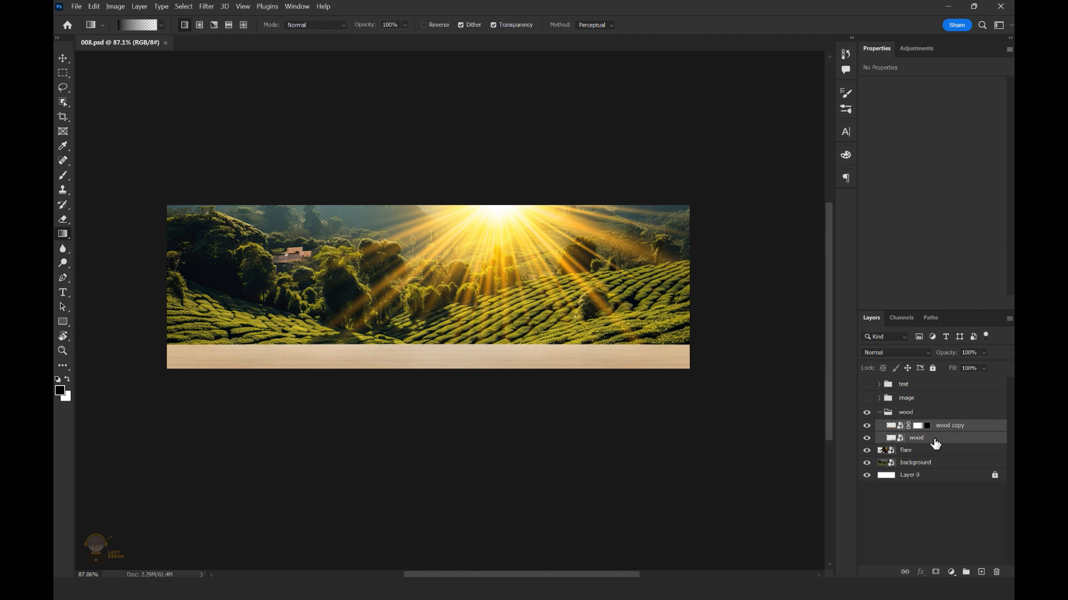
{"action": "right_click", "coordinate": [940, 433]}
{"action": "left_click", "coordinate": [850, 248]}
- Add a Curves adjustment clipped to the wood and bend the curve downward to darken the plank
{"action": "left_click", "coordinate": [951, 572]}
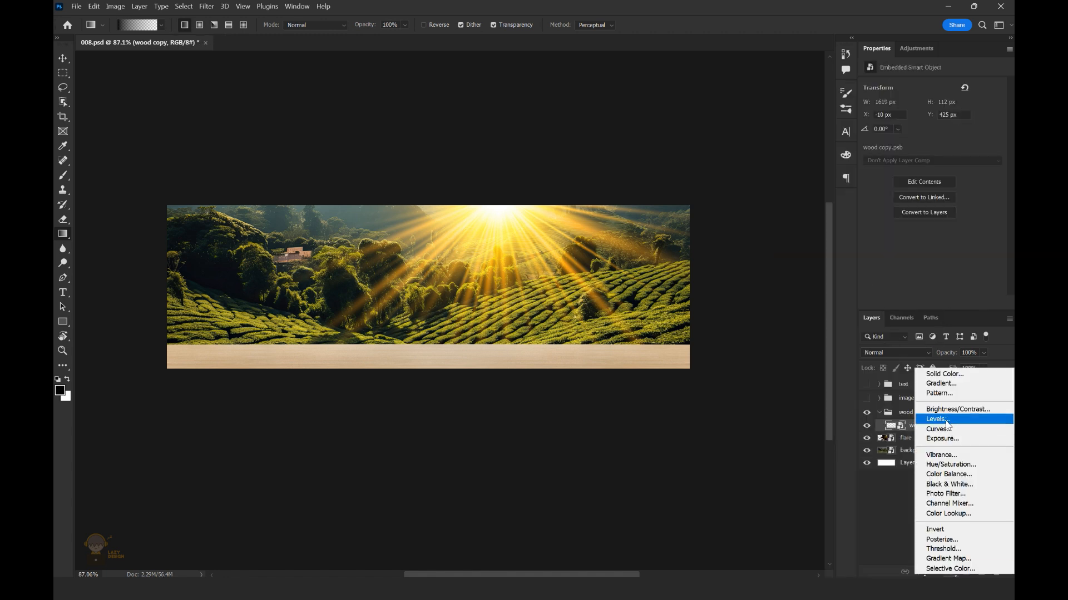
{"action": "left_click", "coordinate": [949, 429]}
{"action": "left_click_drag", "start_coordinate": [925, 185], "coordinate": [926, 196]}
{"action": "left_click_drag", "start_coordinate": [968, 151], "coordinate": [971, 146]}
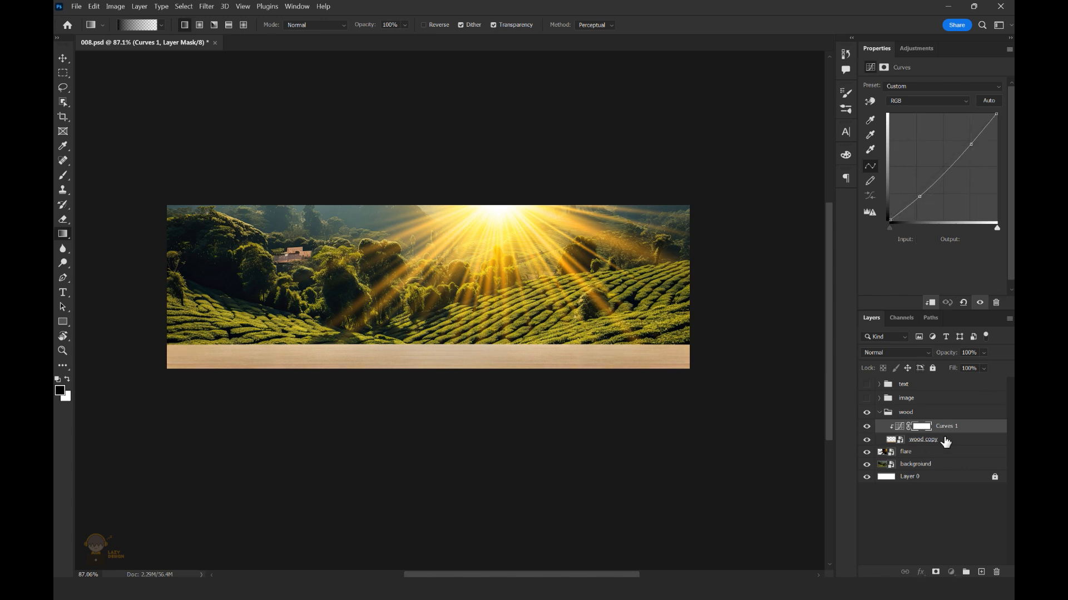
- Add a Vibrance adjustment clipped to the wood with Vibrance +25 and Saturation +20
{"action": "left_click", "coordinate": [951, 573]}
{"action": "left_click", "coordinate": [939, 455]}
{"action": "left_click_drag", "start_coordinate": [965, 427], "coordinate": [966, 434]}
{"action": "key", "text": "ctrl+z"}
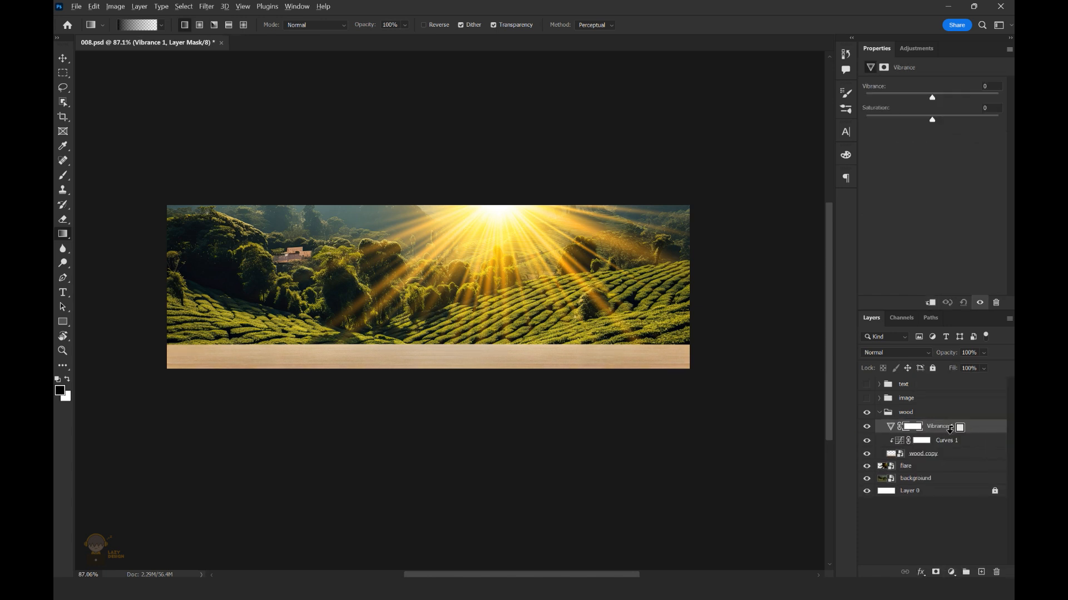
{"action": "key", "text": "ctrl+0"}
{"action": "left_click_drag", "start_coordinate": [933, 121], "coordinate": [946, 127]}
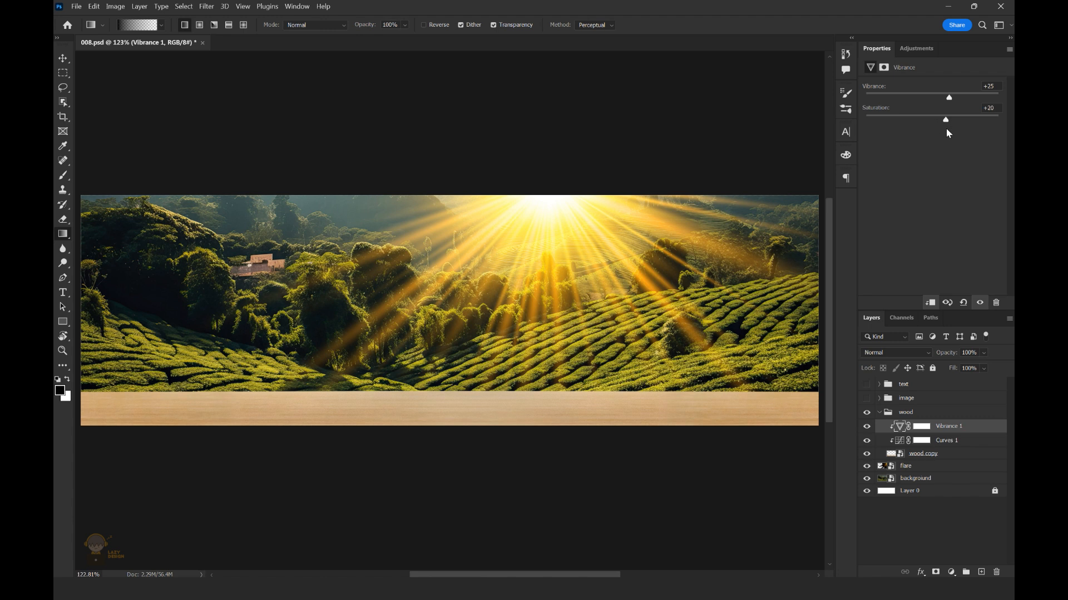
- Add an Exposure adjustment clipped to the background photo and set Exposure to +0.51
{"action": "scroll", "coordinate": [585, 220], "scroll_direction": "down", "scroll_amount": 2}
{"action": "left_click", "coordinate": [878, 413]}
{"action": "left_click", "coordinate": [917, 439]}
{"action": "left_click", "coordinate": [952, 572]}
{"action": "left_click", "coordinate": [957, 443]}
{"action": "mouse_move", "coordinate": [934, 120]}
{"action": "left_mouse_down"}
{"action": "mouse_move", "coordinate": [947, 116]}
{"action": "mouse_move", "coordinate": [937, 118]}
{"action": "left_mouse_up"}
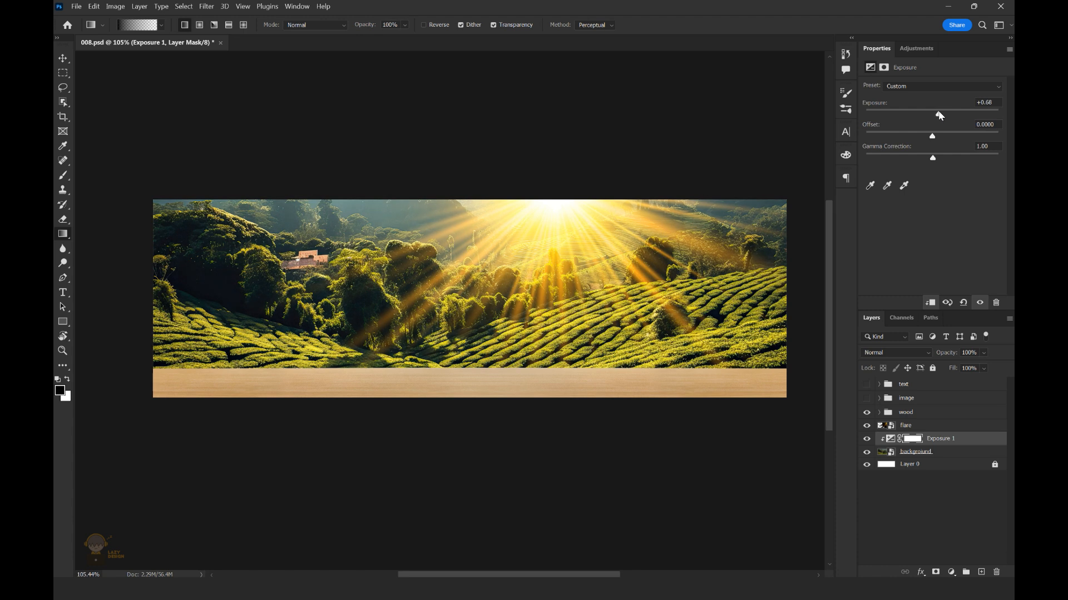
- Add a Color Balance adjustment clipped to the background and shift the midtones to +25 green
{"action": "left_click", "coordinate": [952, 572]}
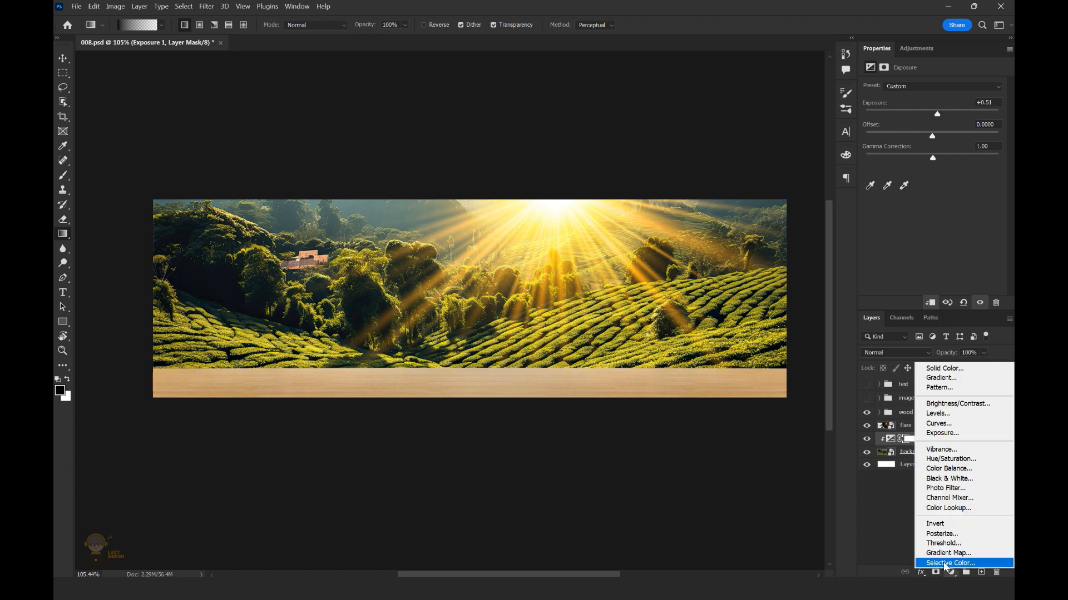
{"action": "left_click", "coordinate": [948, 469]}
{"action": "left_click", "coordinate": [912, 453]}
{"action": "left_click", "coordinate": [946, 440]}
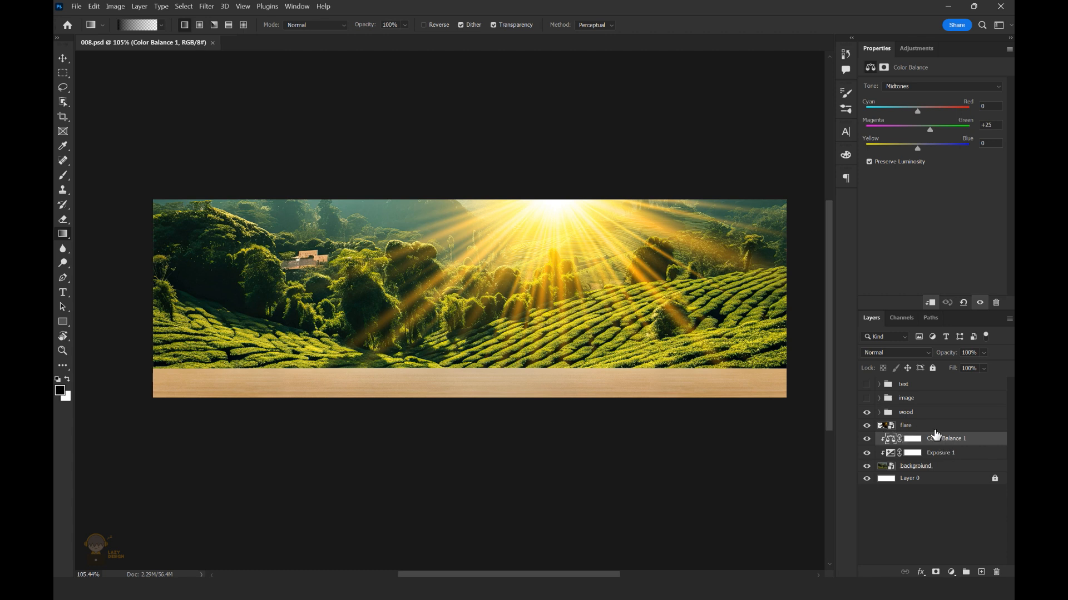
- Enlarge the flare layer to about 2480 × 2214 px, keeping the sun at the banner's top edge
{"action": "left_click", "coordinate": [935, 428]}
{"action": "key", "text": "ctrl+t"}
{"action": "scroll", "coordinate": [588, 217], "scroll_direction": "down", "scroll_amount": 3}
{"action": "left_click_drag", "start_coordinate": [285, 487], "coordinate": [239, 482]}
{"action": "left_click", "coordinate": [610, 25]}
- Add a mask to the flare and fade its outer and lower rays with a 1300 px Soft Round black brush
{"action": "key", "text": "g"}
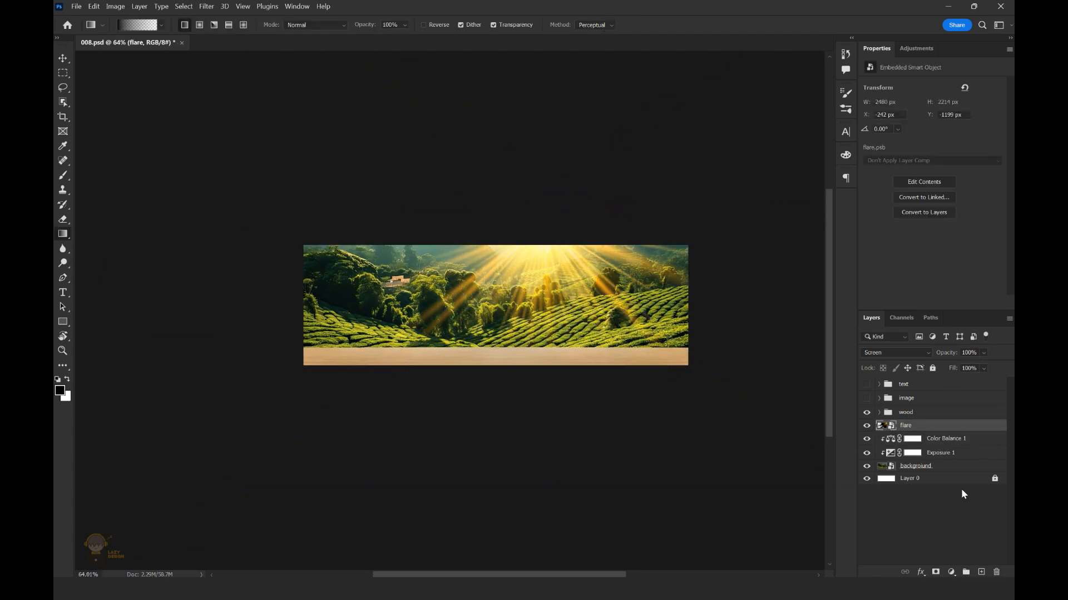
{"action": "left_click", "coordinate": [936, 572]}
{"action": "key", "text": "b"}
{"action": "right_click", "coordinate": [522, 314]}
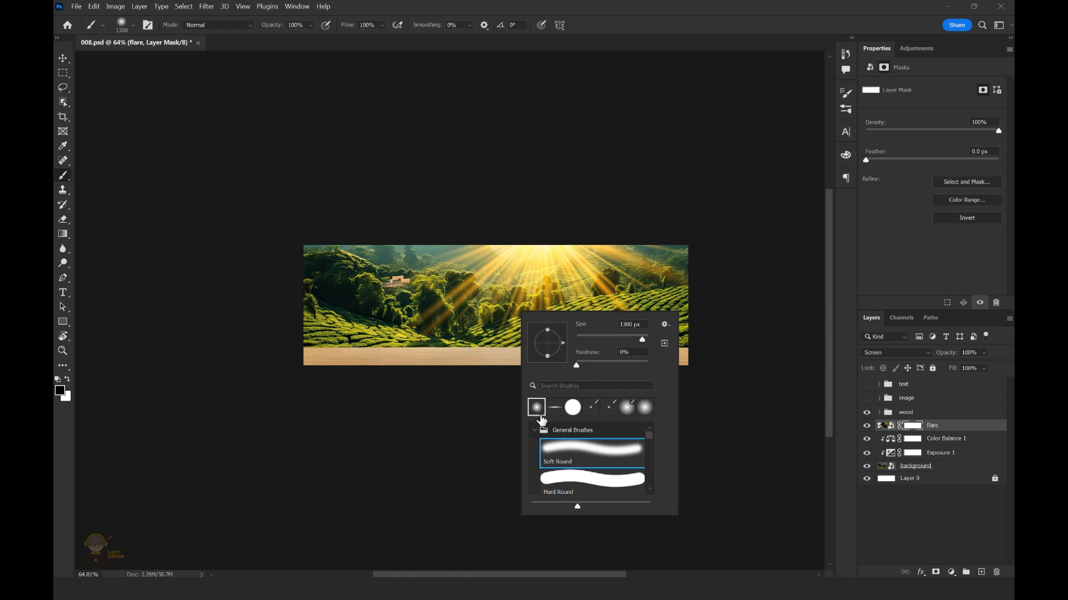
{"action": "double_click", "coordinate": [543, 418]}
{"action": "mouse_move", "coordinate": [305, 219]}
{"action": "left_mouse_down"}
{"action": "mouse_move", "coordinate": [513, 483]}
{"action": "mouse_move", "coordinate": [538, 494]}
{"action": "left_mouse_up"}
{"action": "scroll", "coordinate": [539, 495], "scroll_direction": "down", "scroll_amount": 1}
{"action": "scroll", "coordinate": [598, 441], "scroll_direction": "up", "scroll_amount": 4}
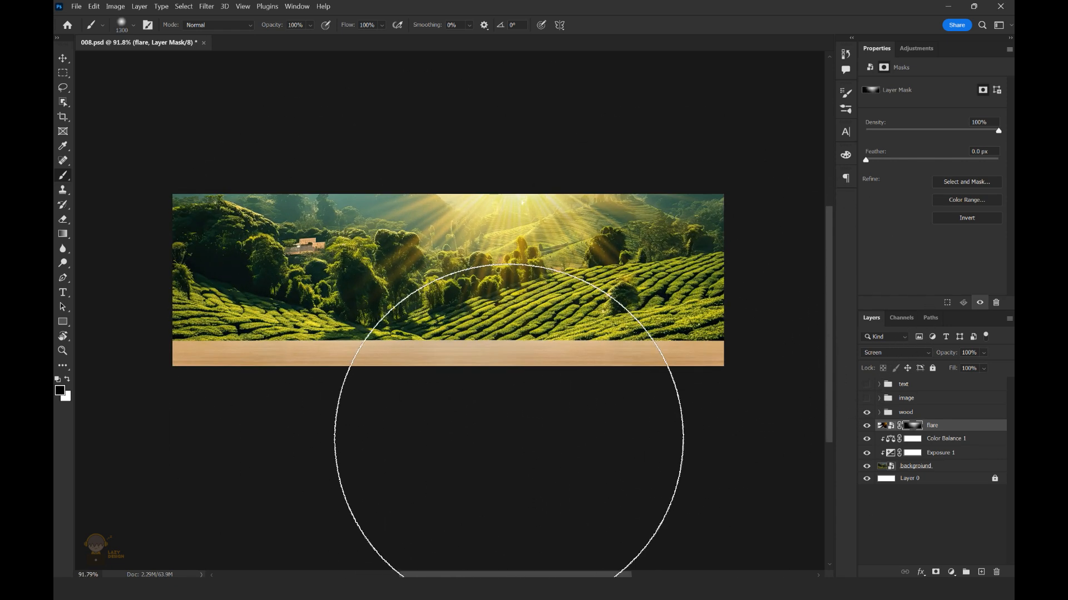
- Create a layer above the flare and paint a soft orange-yellow glow around the sun with an 800 px brush
{"action": "key", "text": "ctrl+shift+alt+n"}
{"action": "left_click", "coordinate": [59, 391]}
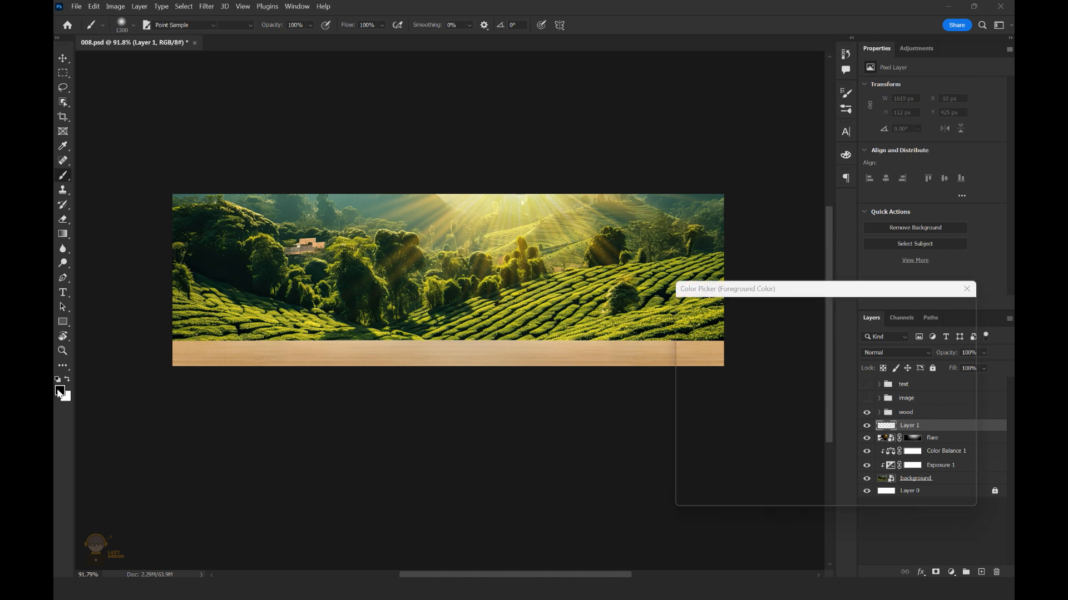
{"action": "left_click", "coordinate": [824, 316]}
{"action": "left_click_drag", "start_coordinate": [845, 438], "coordinate": [846, 441]}
{"action": "left_click", "coordinate": [937, 311]}
{"action": "scroll", "coordinate": [641, 264], "scroll_direction": "down", "scroll_amount": 4}
{"action": "key", "text": "b"}
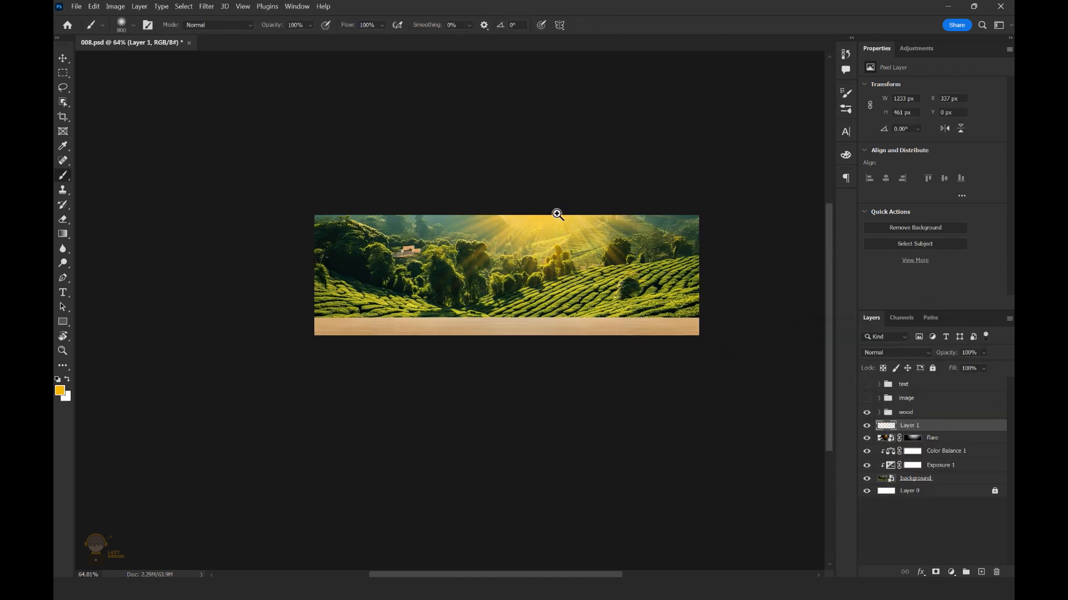
- Set the glow layer's blend mode to Screen
{"action": "scroll", "coordinate": [555, 215], "scroll_direction": "up", "scroll_amount": 4}
{"action": "left_click", "coordinate": [895, 352]}
{"action": "left_click", "coordinate": [884, 385]}
{"action": "scroll", "coordinate": [679, 241], "scroll_direction": "down", "scroll_amount": 2}
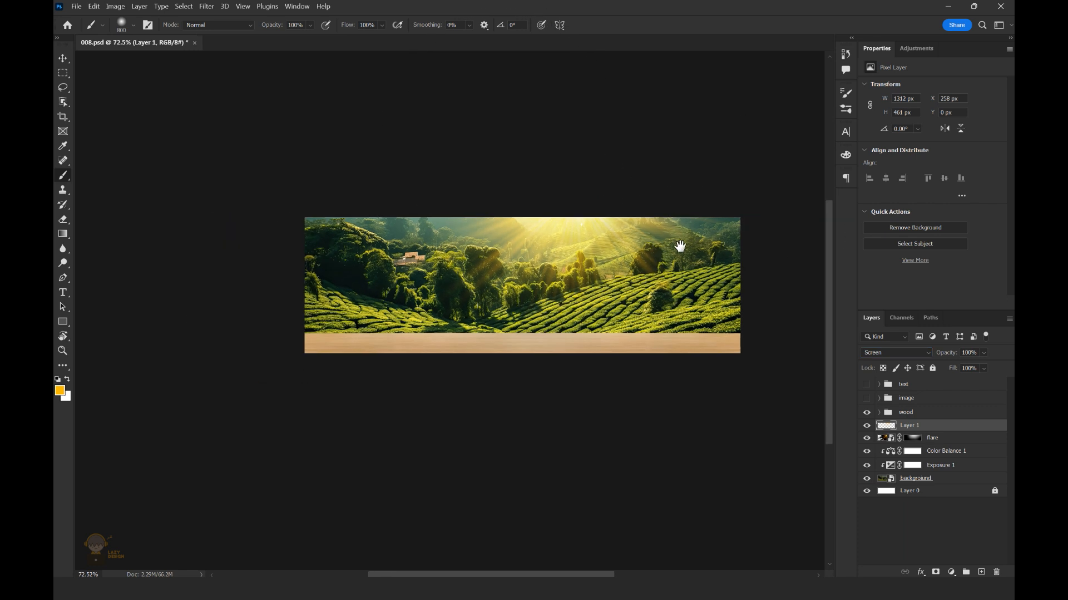
- Lower the flare layer's opacity to 92%
{"action": "scroll", "coordinate": [679, 241], "scroll_direction": "up", "scroll_amount": 1}
{"action": "left_click", "coordinate": [932, 438]}
{"action": "left_click", "coordinate": [984, 352]}
{"action": "mouse_move", "coordinate": [1005, 365]}
{"action": "left_mouse_down"}
{"action": "mouse_move", "coordinate": [988, 366]}
{"action": "mouse_move", "coordinate": [1001, 366]}
{"action": "left_mouse_up"}
{"action": "scroll", "coordinate": [543, 148], "scroll_direction": "down", "scroll_amount": 2}
{"action": "scroll", "coordinate": [543, 148], "scroll_direction": "up", "scroll_amount": 2}
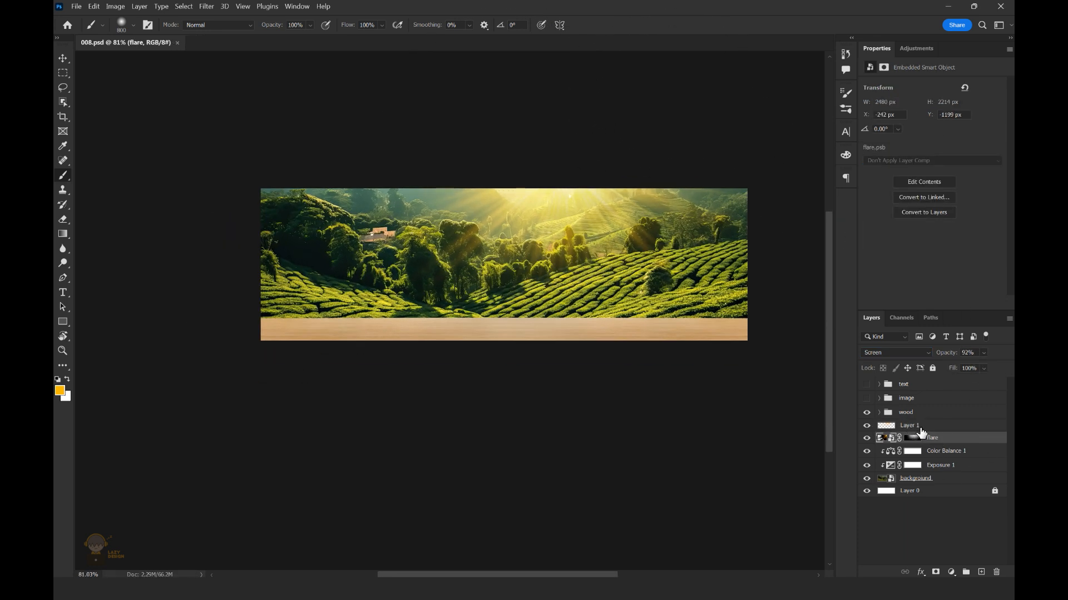
- Brush more yellow glow around the sun on the glow layer with a soft brush reduced to 500 px
{"action": "left_click", "coordinate": [901, 426]}
{"action": "key", "text": "bracketleft"}
{"action": "key", "text": "bracketleft"}
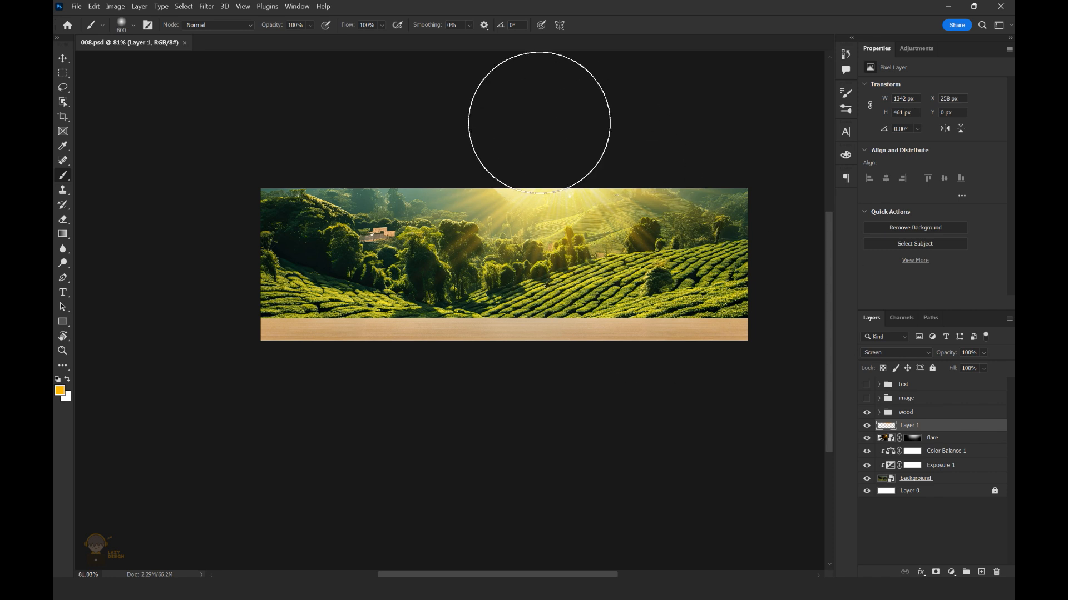
{"action": "scroll", "coordinate": [683, 364], "scroll_direction": "up", "scroll_amount": 1}
- Add a Warming Filter (85) Photo Filter above the background's Exposure adjustment, clipped, with 11% density
{"action": "left_click", "coordinate": [959, 463]}
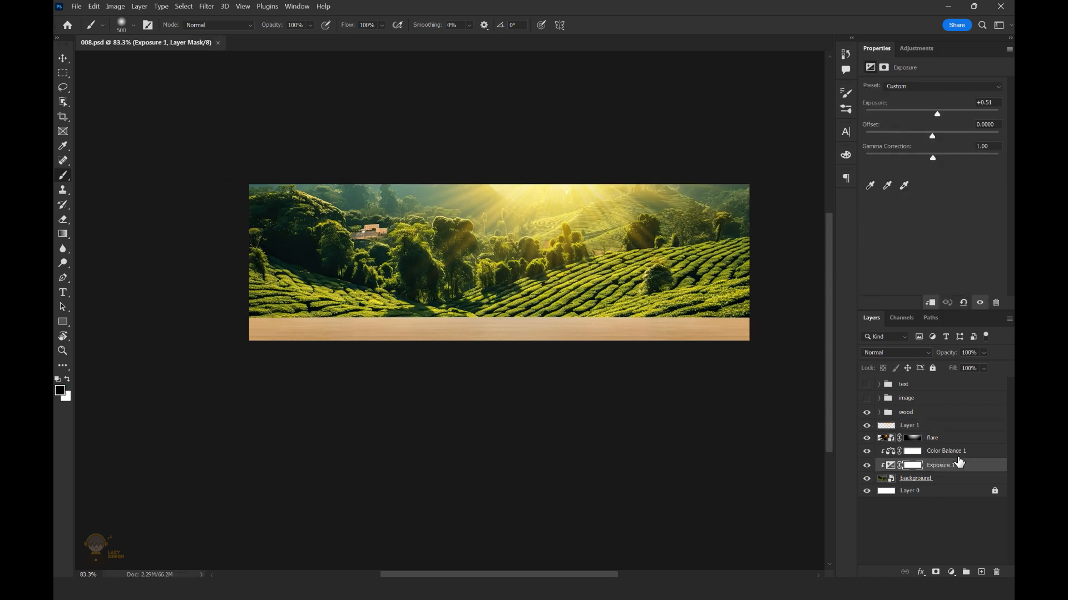
{"action": "left_click", "coordinate": [951, 572]}
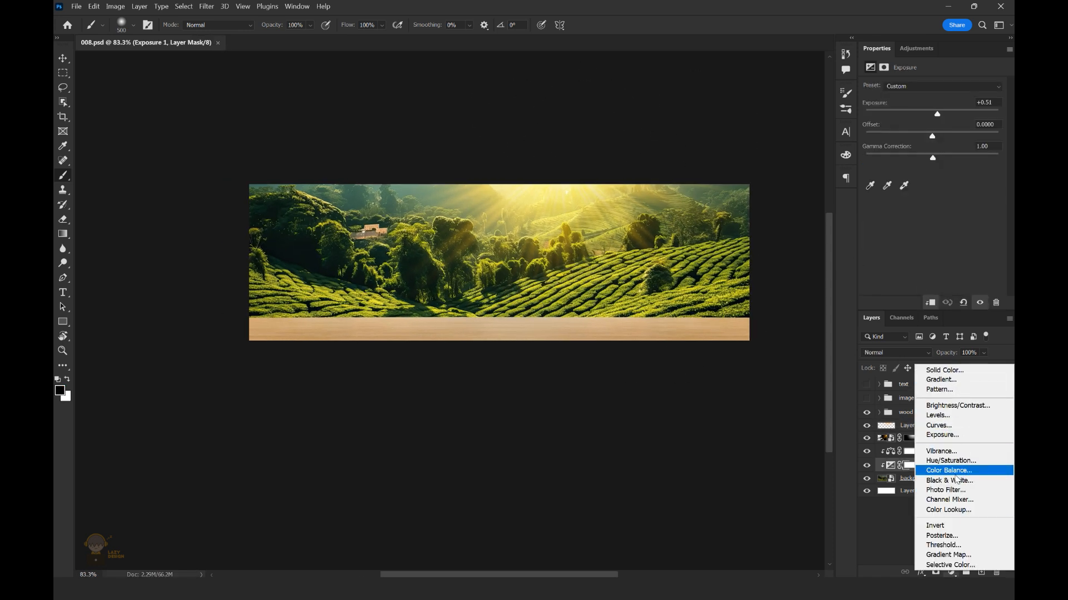
{"action": "left_click", "coordinate": [946, 490]}
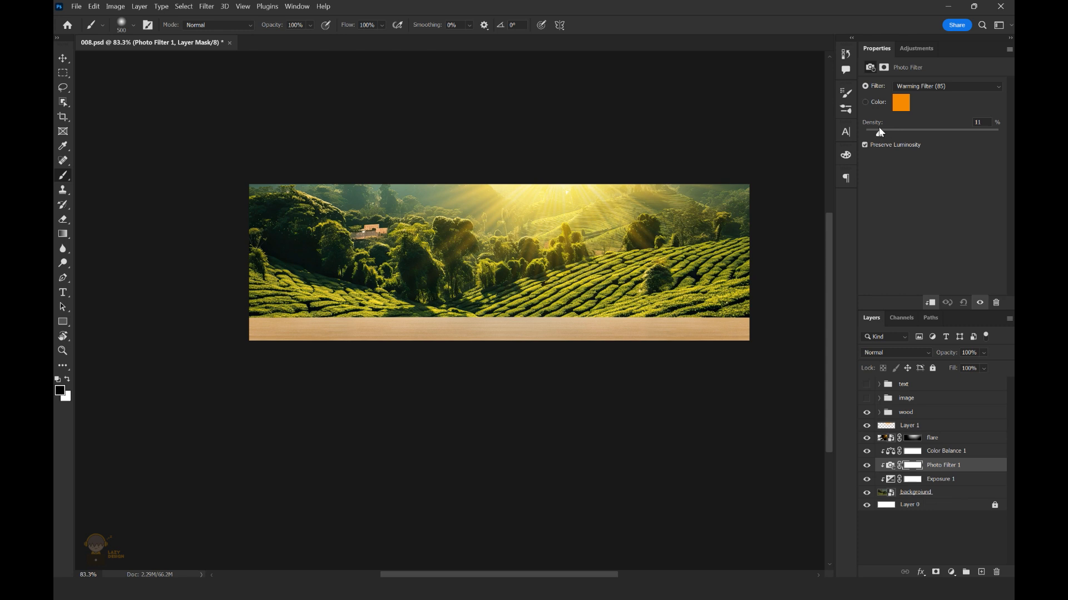
- Show the image group and reposition the coffee package with its cup and the coffee mug on the wood
{"action": "left_click", "coordinate": [927, 399]}
{"action": "left_click", "coordinate": [866, 398]}
{"action": "key", "text": "v"}
{"action": "left_click_drag", "start_coordinate": [627, 278], "coordinate": [570, 278]}
{"action": "left_click_drag", "start_coordinate": [676, 303], "coordinate": [658, 304]}
{"action": "left_click_drag", "start_coordinate": [542, 261], "coordinate": [589, 262]}
{"action": "left_click_drag", "start_coordinate": [658, 304], "coordinate": [673, 311]}
- Reposition the coffee beans on the wood in front of the package
{"action": "left_click", "coordinate": [617, 337]}
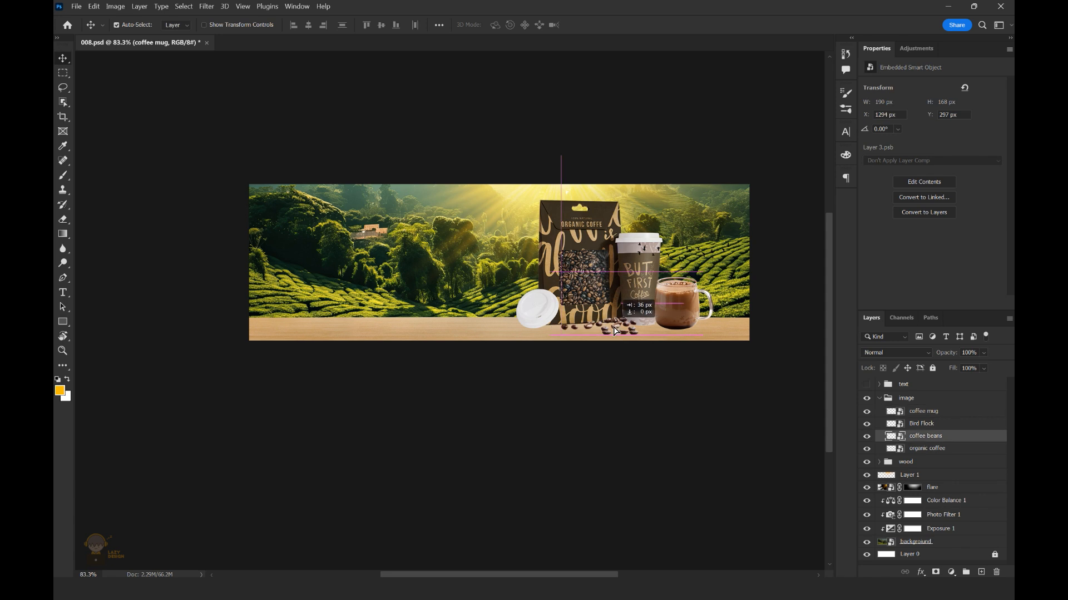
{"action": "scroll", "coordinate": [623, 345], "scroll_direction": "up", "scroll_amount": 2}
{"action": "scroll", "coordinate": [637, 383], "scroll_direction": "down", "scroll_amount": 3}
{"action": "scroll", "coordinate": [637, 382], "scroll_direction": "down", "scroll_amount": 1}
{"action": "scroll", "coordinate": [710, 389], "scroll_direction": "up", "scroll_amount": 1}
{"action": "left_click_drag", "start_coordinate": [673, 311], "coordinate": [616, 380]}
{"action": "left_click", "coordinate": [612, 332]}
{"action": "scroll", "coordinate": [581, 323], "scroll_direction": "up", "scroll_amount": 5}
{"action": "scroll", "coordinate": [543, 388], "scroll_direction": "down", "scroll_amount": 5}
{"action": "scroll", "coordinate": [556, 384], "scroll_direction": "up", "scroll_amount": 3}
{"action": "scroll", "coordinate": [640, 412], "scroll_direction": "down", "scroll_amount": 2}
- Move the coffee mug beside the paper cup and enlarge it to about 203 × 180 px
{"action": "left_click", "coordinate": [629, 391]}
{"action": "left_click", "coordinate": [660, 398]}
{"action": "scroll", "coordinate": [729, 375], "scroll_direction": "up", "scroll_amount": 3}
{"action": "left_click", "coordinate": [770, 378]}
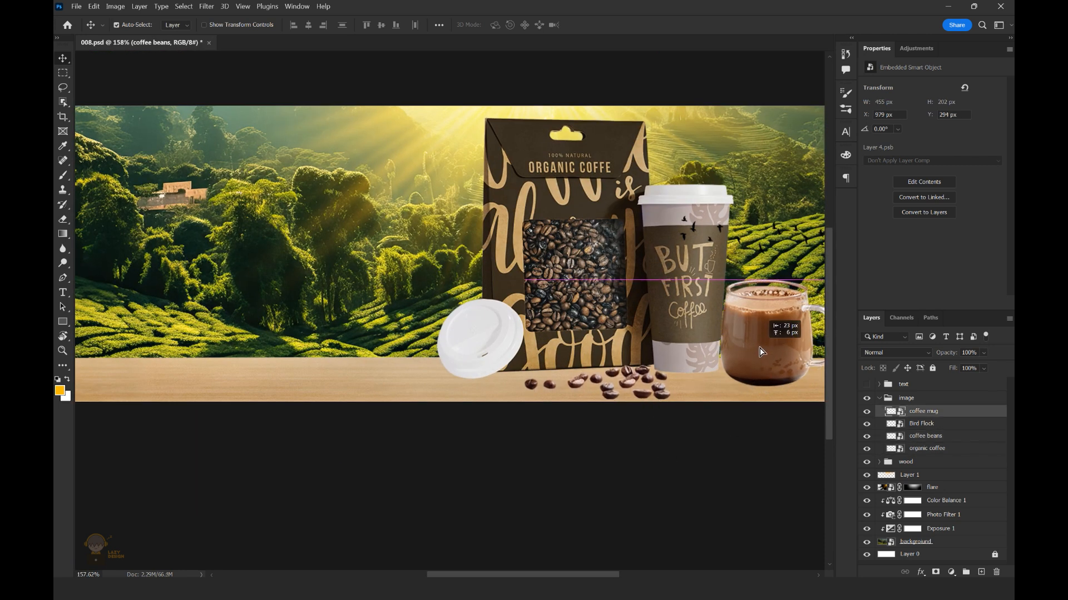
{"action": "scroll", "coordinate": [722, 334], "scroll_direction": "down", "scroll_amount": 3}
{"action": "scroll", "coordinate": [698, 268], "scroll_direction": "up", "scroll_amount": 5}
- Move the bird flock from over the paper cup to the sky above the trees beside the package
{"action": "left_click", "coordinate": [922, 423]}
{"action": "left_click_drag", "start_coordinate": [598, 274], "coordinate": [420, 296]}
{"action": "scroll", "coordinate": [420, 296], "scroll_direction": "down", "scroll_amount": 5}
{"action": "scroll", "coordinate": [574, 390], "scroll_direction": "up", "scroll_amount": 4}
- Fine-tune the mug and beans on the wood, moving the beans to X 972 px, Y 286 px
{"action": "left_click", "coordinate": [632, 353], "text": "ctrl"}
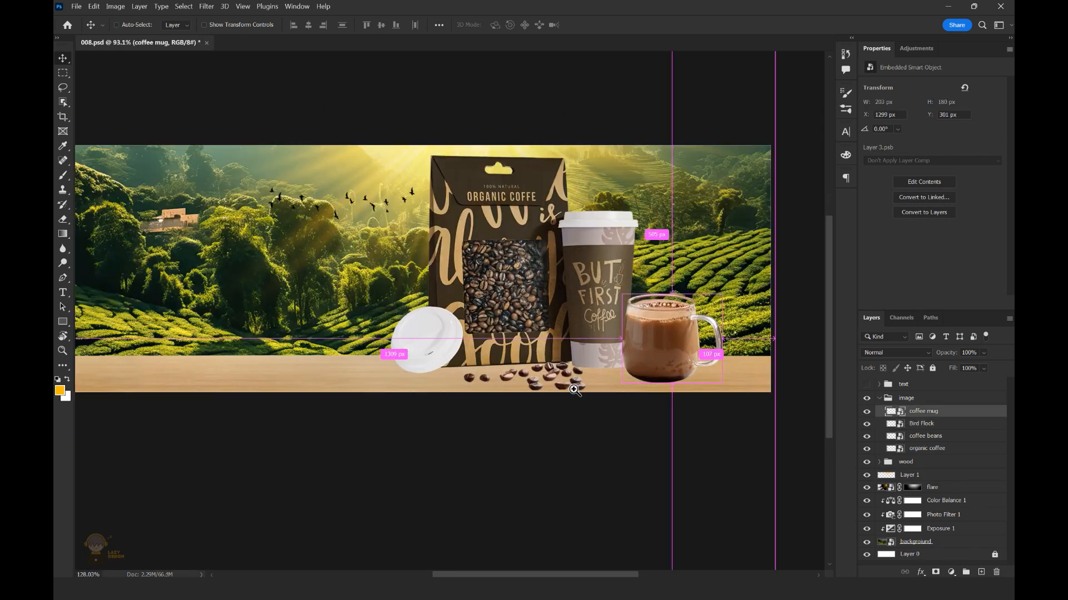
{"action": "scroll", "coordinate": [574, 390], "scroll_direction": "up", "scroll_amount": 2}
{"action": "left_click", "coordinate": [573, 388], "text": "ctrl"}
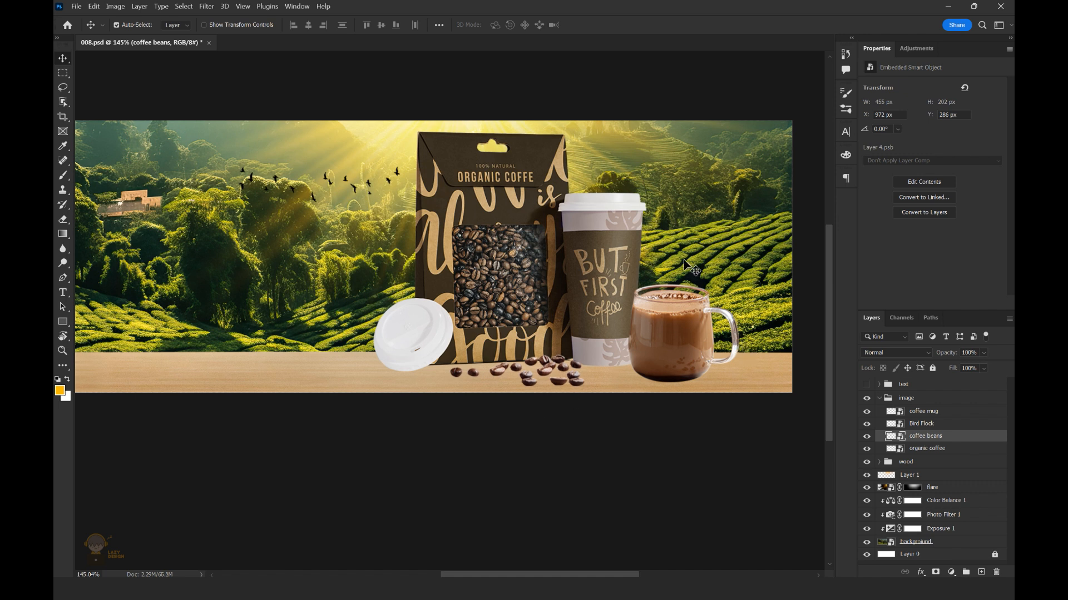
{"action": "scroll", "coordinate": [690, 267], "scroll_direction": "down", "scroll_amount": 4}
{"action": "scroll", "coordinate": [689, 267], "scroll_direction": "up", "scroll_amount": 2}
- Add an Exposure adjustment clipped to the coffee mug and raise its exposure slightly
{"action": "left_click", "coordinate": [926, 412]}
{"action": "left_click", "coordinate": [951, 573]}
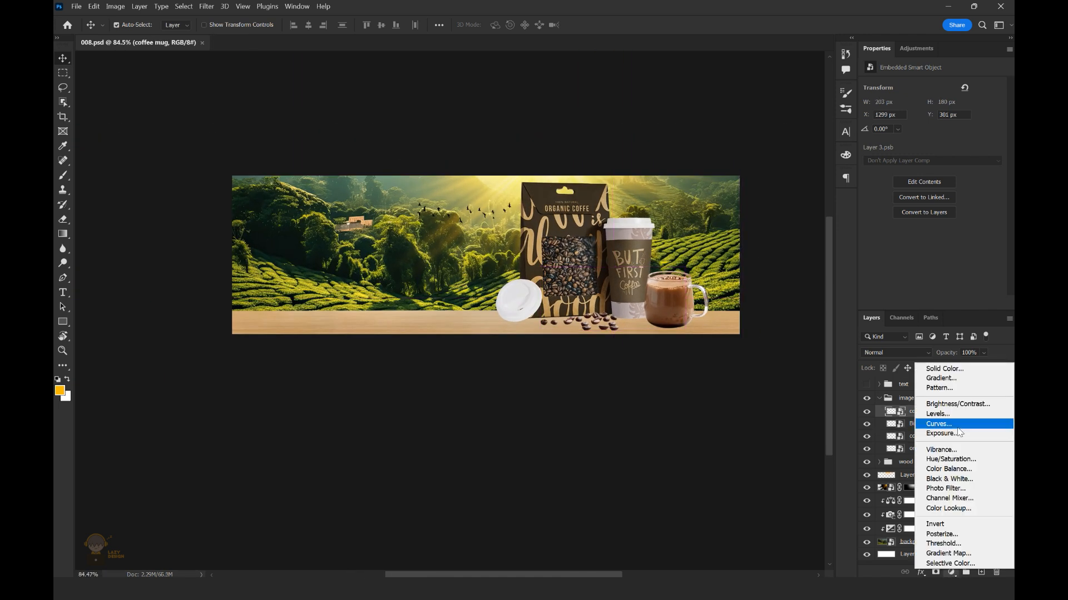
{"action": "left_click", "coordinate": [959, 433]}
{"action": "key", "text": "ctrl+alt+g"}
{"action": "left_click_drag", "start_coordinate": [932, 114], "coordinate": [939, 114]}
- Add an Exposure adjustment clipped to the organic coffee layer to brighten the package and cup
{"action": "scroll", "coordinate": [647, 272], "scroll_direction": "up", "scroll_amount": 3}
{"action": "left_click", "coordinate": [927, 463]}
{"action": "left_click", "coordinate": [950, 572]}
{"action": "left_click", "coordinate": [959, 433]}
- Paint black on the organic coffee layer's Exposure mask to remove the brightening from the white cup lid
{"action": "left_click", "coordinate": [921, 464]}
{"action": "key", "text": "b"}
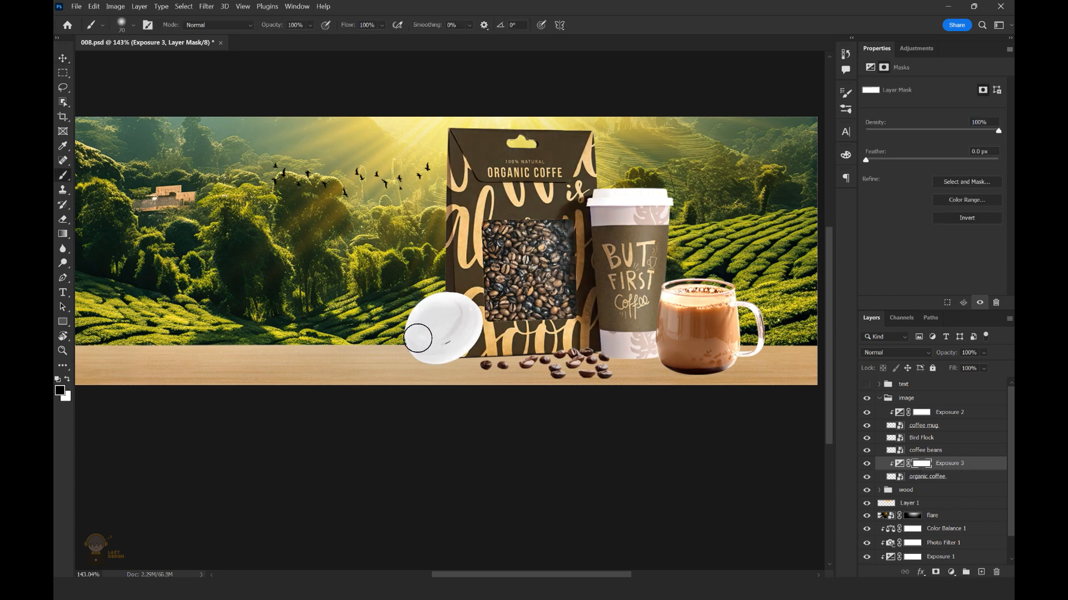
{"action": "left_click_drag", "start_coordinate": [445, 346], "coordinate": [459, 315]}
{"action": "scroll", "coordinate": [460, 315], "scroll_direction": "down", "scroll_amount": 3}
{"action": "scroll", "coordinate": [520, 310], "scroll_direction": "up", "scroll_amount": 4}
{"action": "scroll", "coordinate": [553, 312], "scroll_direction": "down", "scroll_amount": 4}
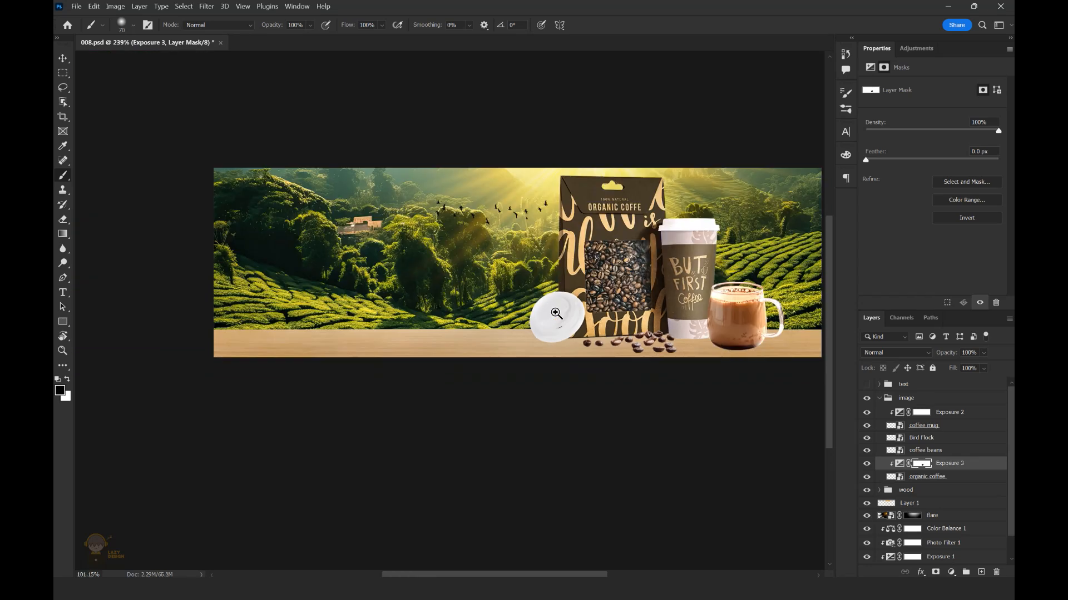
- Add a Levels adjustment clipped to the organic coffee layer, above its Exposure adjustment
{"action": "left_click", "coordinate": [951, 572]}
{"action": "left_click", "coordinate": [958, 409]}
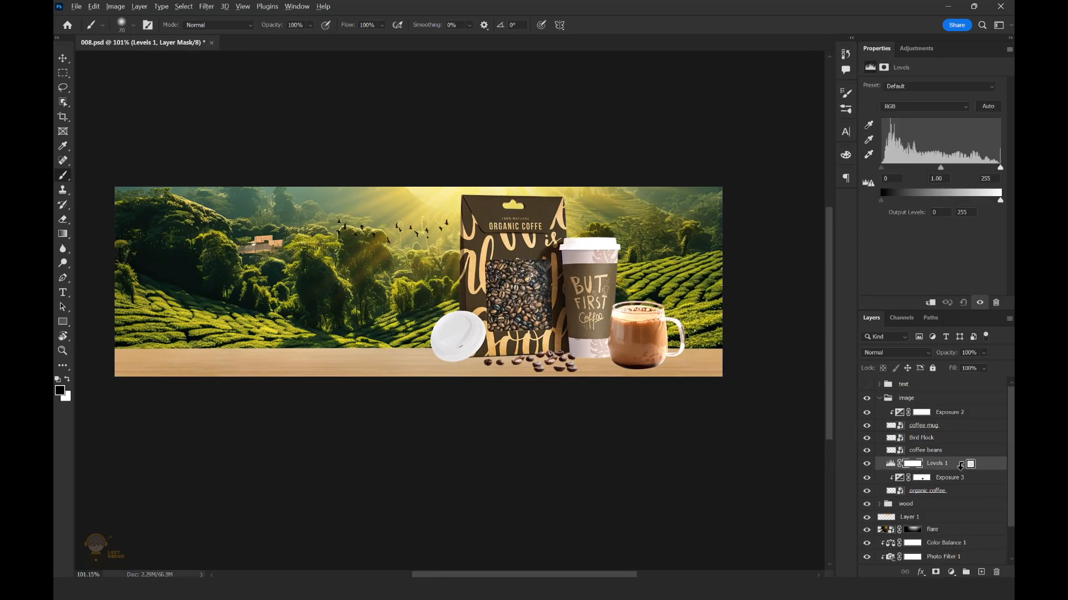
{"action": "key", "text": "v"}
- Add a Levels adjustment clipped to the coffee mug and raise the shadow input level slightly to deepen its darks
{"action": "left_click", "coordinate": [925, 425]}
{"action": "left_click", "coordinate": [951, 572]}
{"action": "left_click", "coordinate": [937, 415]}
{"action": "left_click_drag", "start_coordinate": [881, 167], "coordinate": [885, 165]}
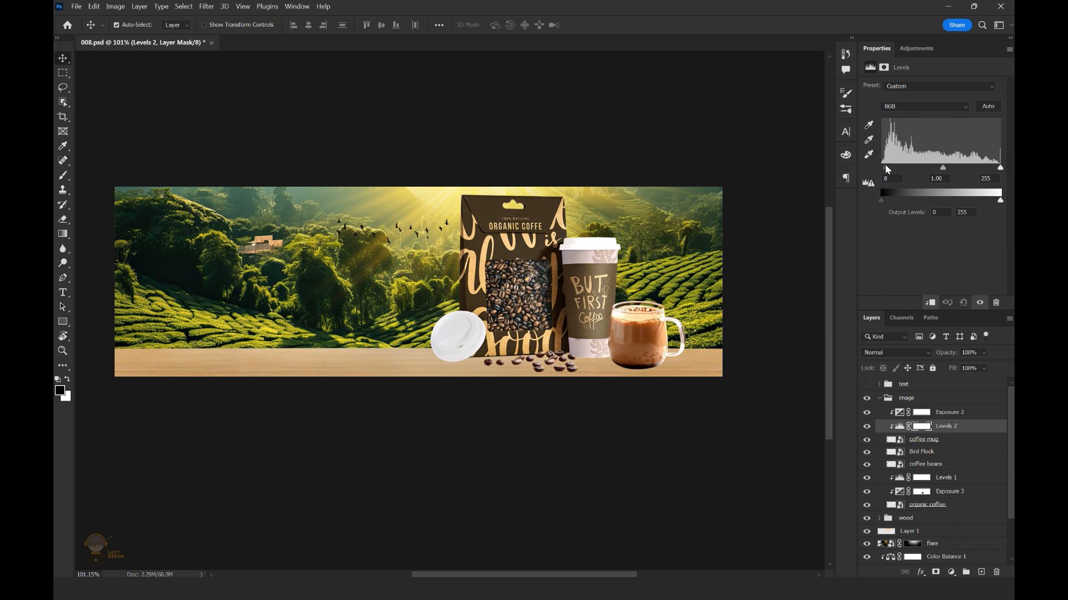
- Set the exposure of the coffee mug's clipped Exposure adjustment to +0.45
{"action": "left_click", "coordinate": [898, 415]}
{"action": "left_click_drag", "start_coordinate": [943, 113], "coordinate": [936, 114]}
{"action": "left_click", "coordinate": [582, 297]}
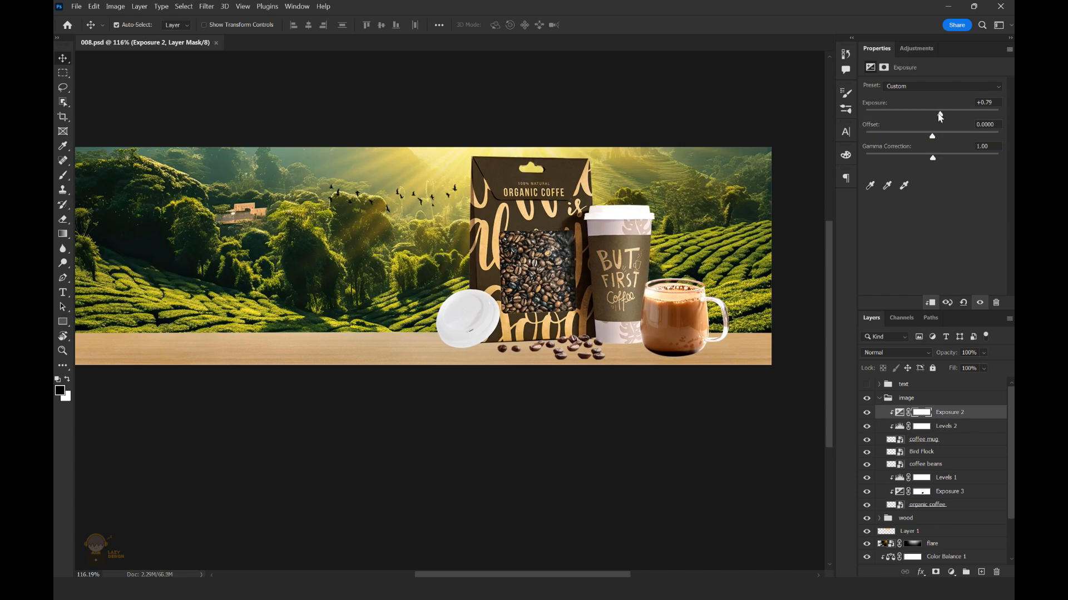
{"action": "scroll", "coordinate": [555, 424], "scroll_direction": "down", "scroll_amount": 3}
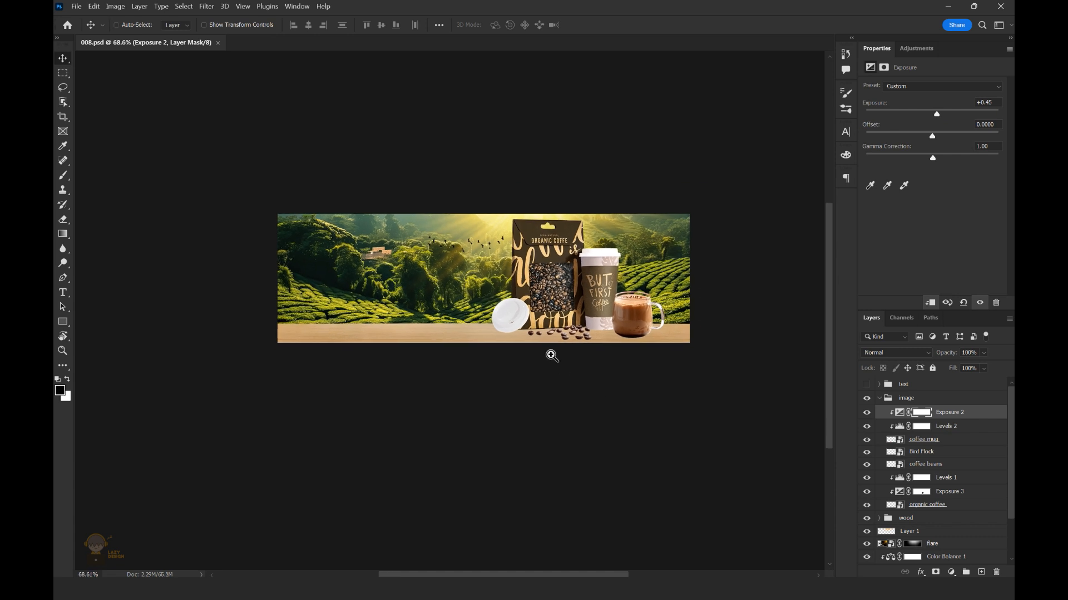
{"action": "scroll", "coordinate": [639, 388], "scroll_direction": "up", "scroll_amount": 1}
{"action": "scroll", "coordinate": [934, 473], "scroll_direction": "down", "scroll_amount": 1}
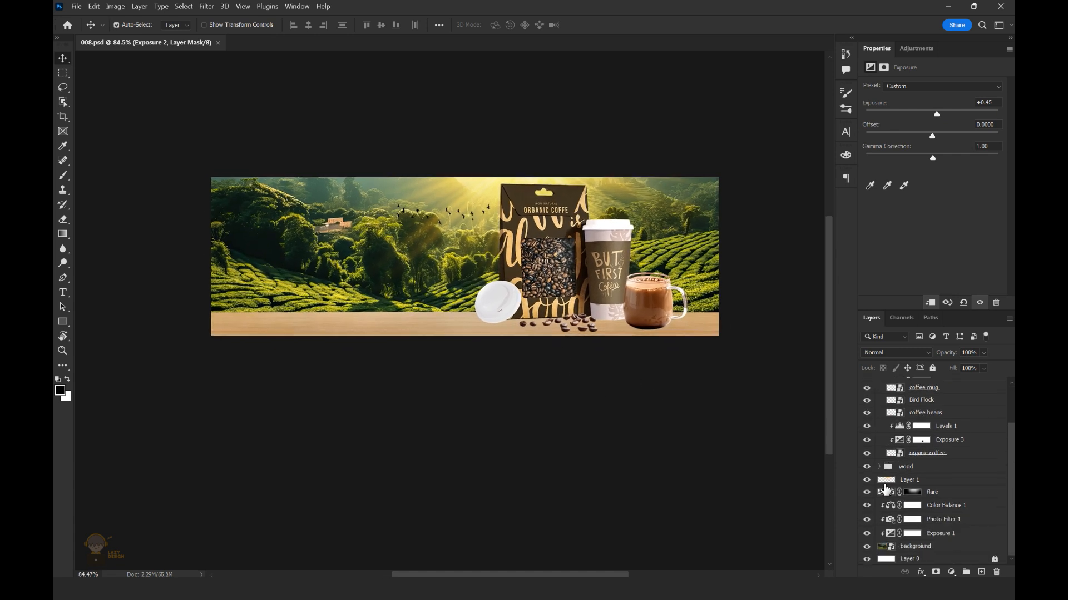
- Reposition the flare layer slightly to adjust where the sunlight falls behind the package
{"action": "left_click", "coordinate": [884, 481]}
{"action": "left_click", "coordinate": [915, 493]}
{"action": "scroll", "coordinate": [686, 422], "scroll_direction": "down", "scroll_amount": 2}
{"action": "key", "text": "ctrl+t"}
{"action": "left_click_drag", "start_coordinate": [442, 473], "coordinate": [432, 461]}
{"action": "left_click", "coordinate": [609, 25]}
{"action": "scroll", "coordinate": [620, 340], "scroll_direction": "up", "scroll_amount": 2}
{"action": "scroll", "coordinate": [620, 339], "scroll_direction": "down", "scroll_amount": 2}
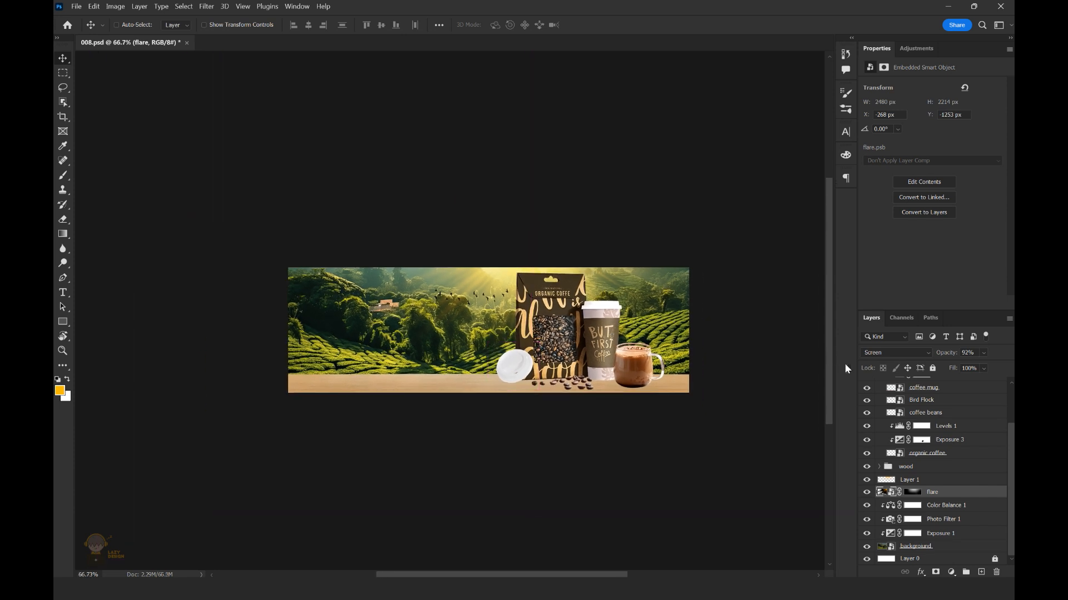
{"action": "scroll", "coordinate": [665, 381], "scroll_direction": "down", "scroll_amount": 2}
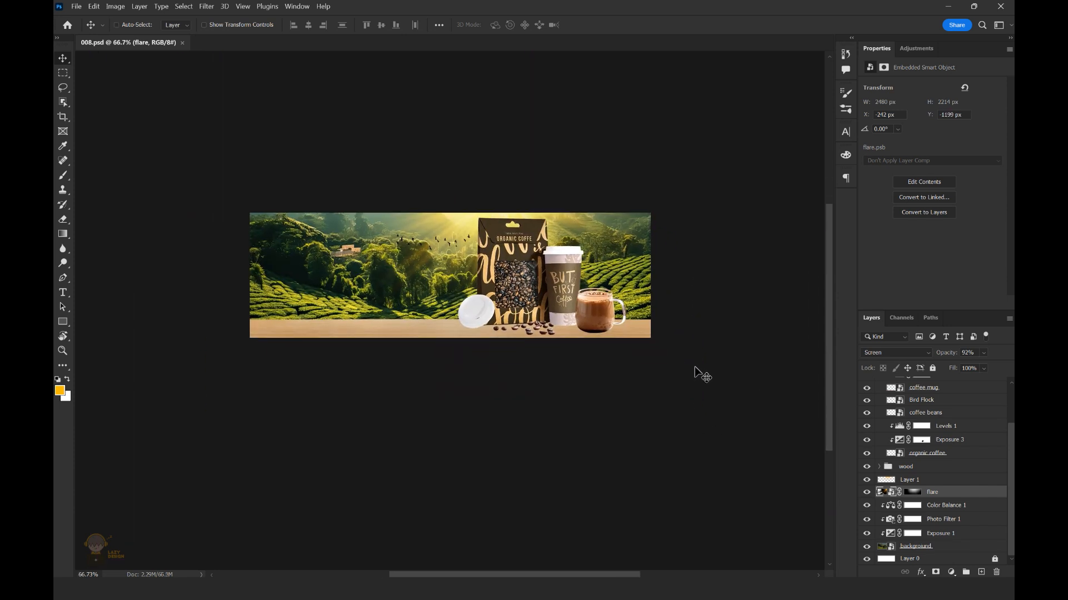
- Paint a large soft #ffba00 glow along the banner's upper edge on Layer 1, enlarging the brush to 800 px
{"action": "left_click", "coordinate": [909, 480]}
{"action": "left_click", "coordinate": [60, 390]}
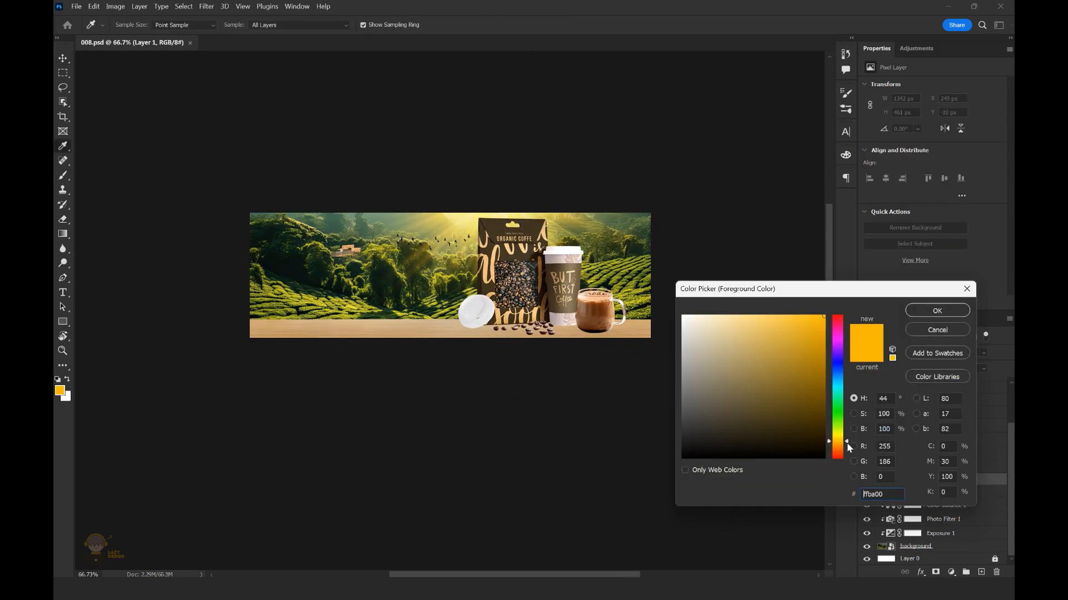
{"action": "key", "text": "Return"}
{"action": "key", "text": "b"}
{"action": "left_click", "coordinate": [486, 158]}
{"action": "scroll", "coordinate": [535, 155], "scroll_direction": "up", "scroll_amount": 2}
{"action": "key", "text": "bracketright"}
{"action": "scroll", "coordinate": [691, 155], "scroll_direction": "down", "scroll_amount": 2}
{"action": "scroll", "coordinate": [637, 112], "scroll_direction": "up", "scroll_amount": 2}
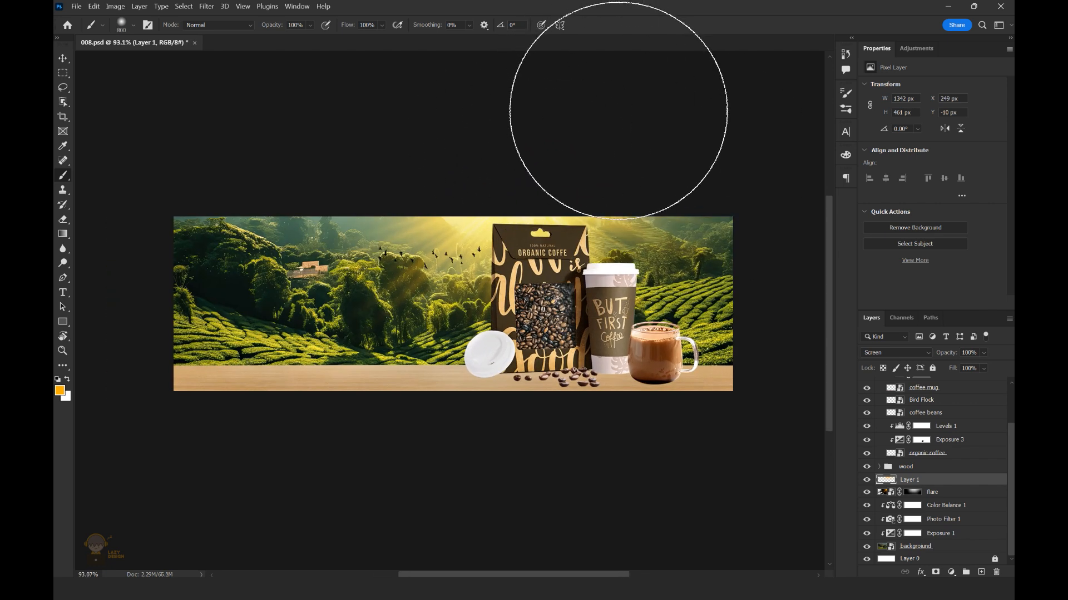
{"action": "scroll", "coordinate": [618, 110], "scroll_direction": "down", "scroll_amount": 2}
{"action": "key", "text": "v"}
{"action": "scroll", "coordinate": [644, 398], "scroll_direction": "up", "scroll_amount": 1}
- Create a new layer named shadow directly below the organic coffee layer
{"action": "left_click", "coordinate": [945, 440]}
{"action": "left_click", "coordinate": [928, 453]}
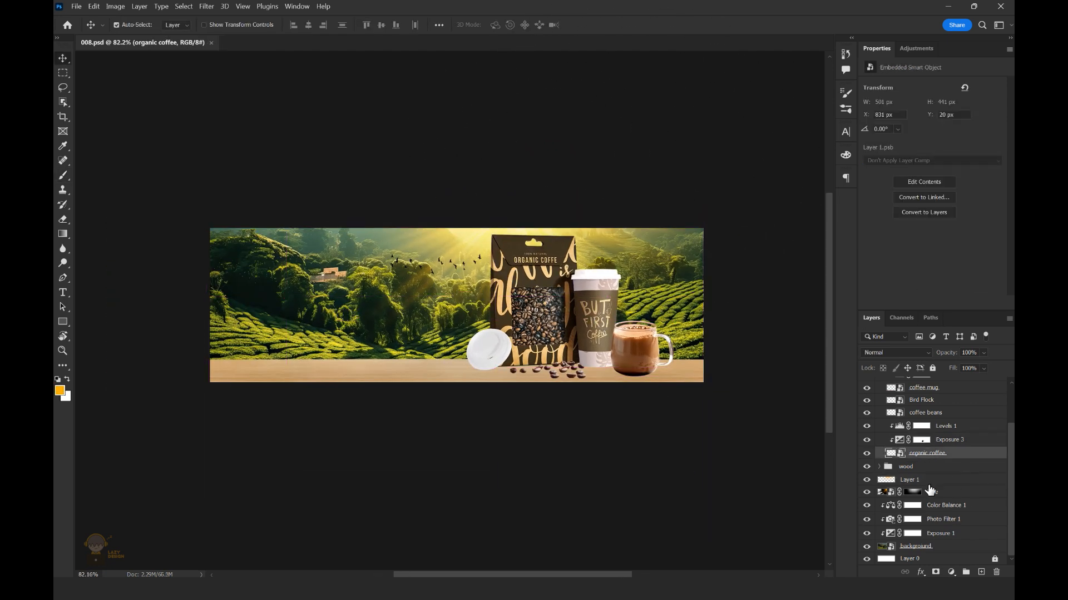
{"action": "key", "text": "ctrl+shift+alt+n"}
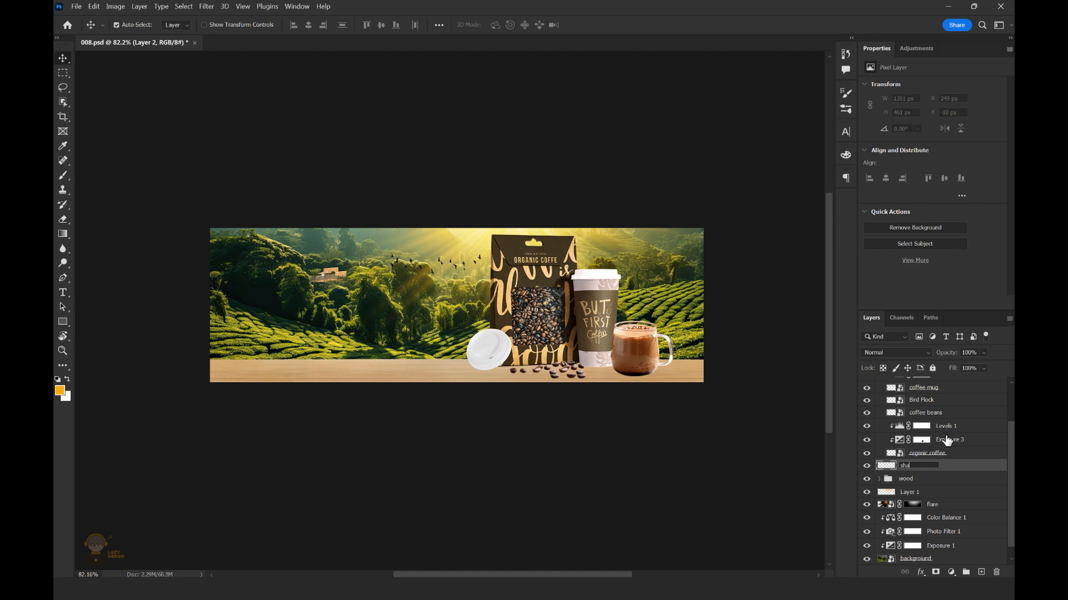
{"action": "key", "text": "Return"}
- Reset the foreground colour to black and flatten the soft brush tip into a thin horizontal ellipse
{"action": "scroll", "coordinate": [499, 332], "scroll_direction": "up", "scroll_amount": 2}
{"action": "key", "text": "b"}
{"action": "right_click", "coordinate": [518, 301]}
{"action": "left_click_drag", "start_coordinate": [541, 332], "coordinate": [541, 345]}
{"action": "key", "text": "Return"}
{"action": "scroll", "coordinate": [590, 373], "scroll_direction": "up", "scroll_amount": 3}
{"action": "key", "text": "s"}
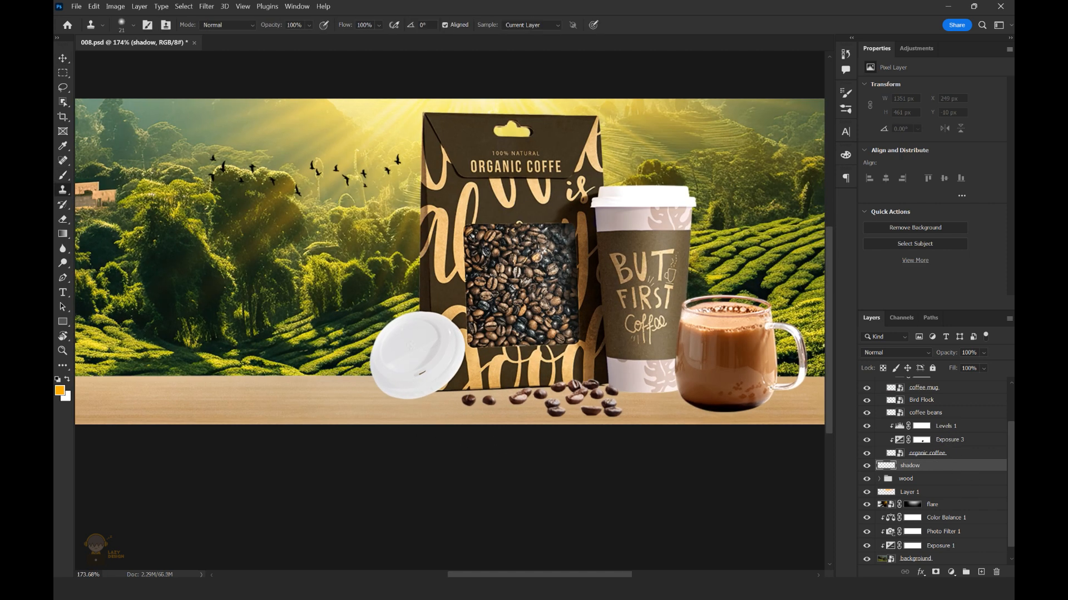
{"action": "key", "text": "d"}
{"action": "right_click", "coordinate": [520, 379]}
{"action": "key", "text": "Return"}
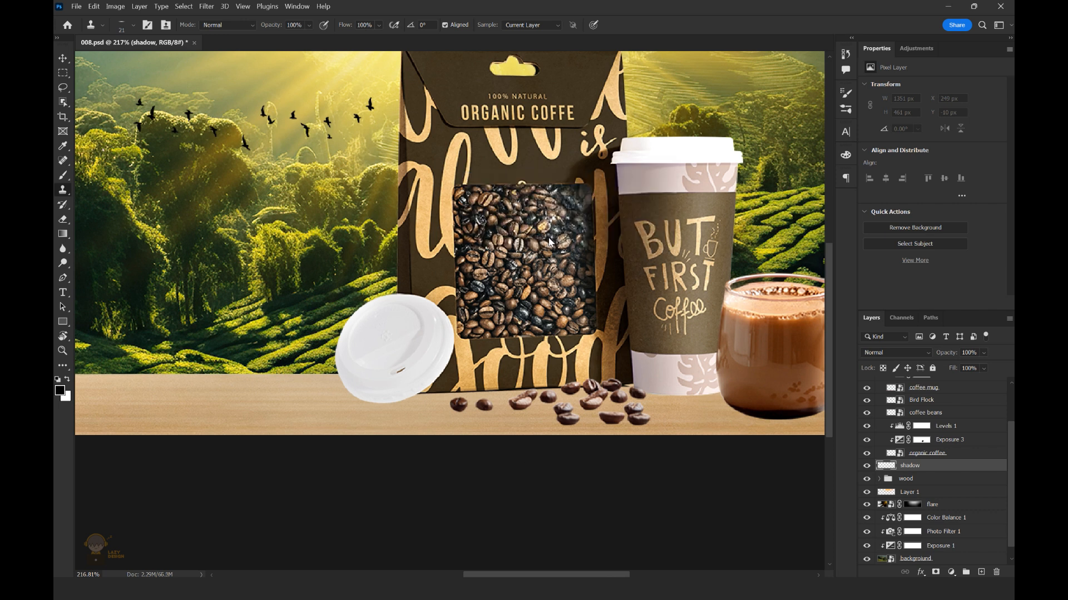
{"action": "left_click", "coordinate": [523, 259]}
{"action": "key", "text": "Return"}
- Paint soft, flat black shadows beneath the package, cup and coffee mug on the shadow layer
{"action": "key", "text": "b"}
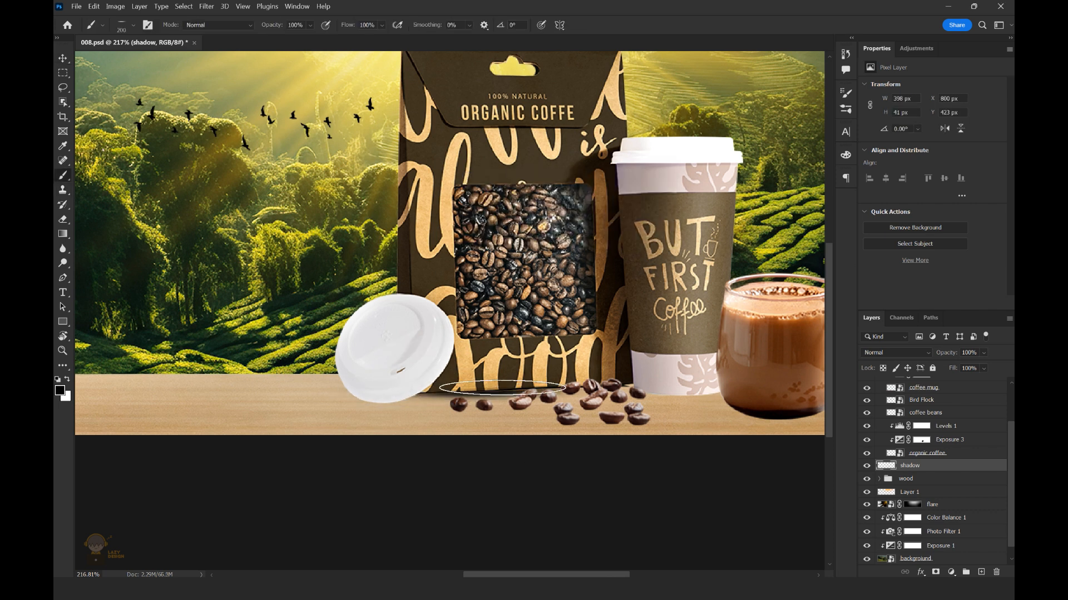
{"action": "scroll", "coordinate": [674, 391], "scroll_direction": "down", "scroll_amount": 3}
{"action": "scroll", "coordinate": [660, 405], "scroll_direction": "up", "scroll_amount": 3}
{"action": "left_click", "coordinate": [657, 405]}
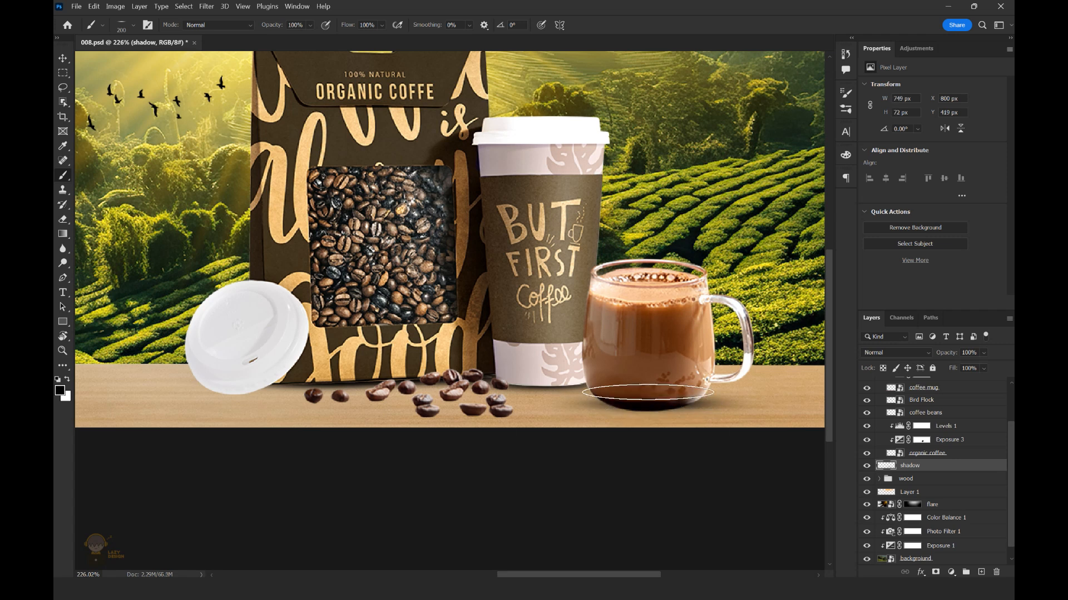
{"action": "scroll", "coordinate": [599, 327], "scroll_direction": "down", "scroll_amount": 3}
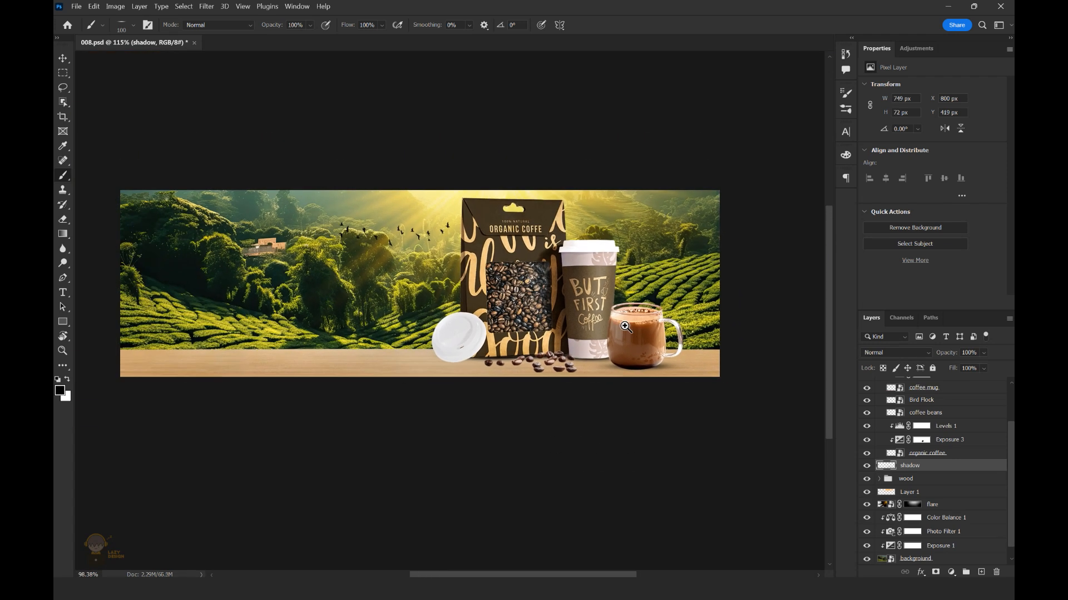
- Reduce the shadow layer's opacity to 64%
{"action": "scroll", "coordinate": [486, 341], "scroll_direction": "up", "scroll_amount": 3}
{"action": "left_click_drag", "start_coordinate": [987, 364], "coordinate": [1006, 365]}
{"action": "scroll", "coordinate": [439, 383], "scroll_direction": "down", "scroll_amount": 3}
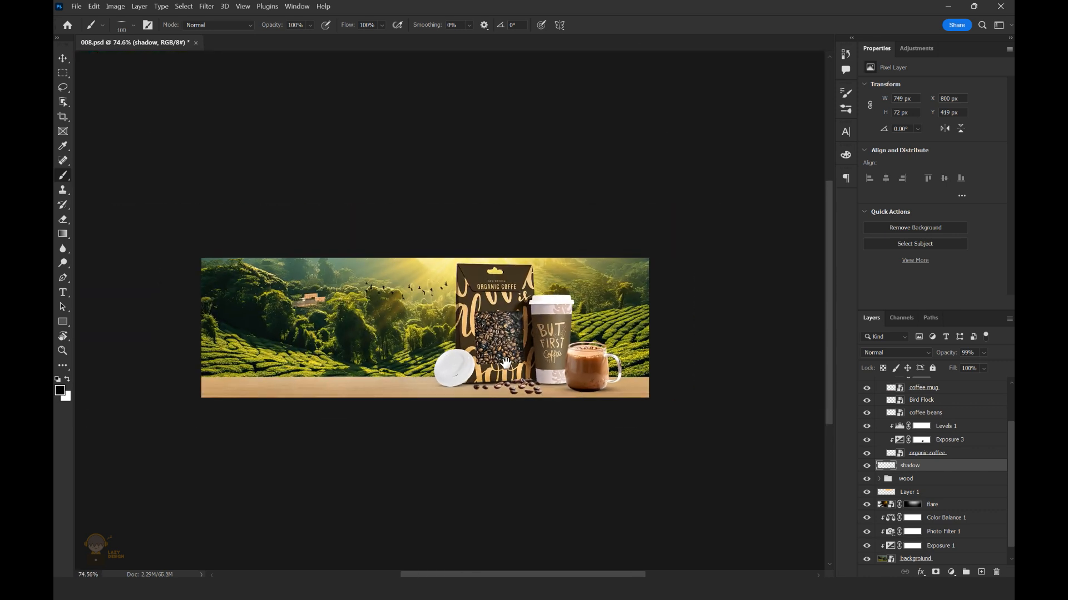
{"action": "scroll", "coordinate": [678, 412], "scroll_direction": "up", "scroll_amount": 5}
{"action": "scroll", "coordinate": [624, 410], "scroll_direction": "down", "scroll_amount": 3}
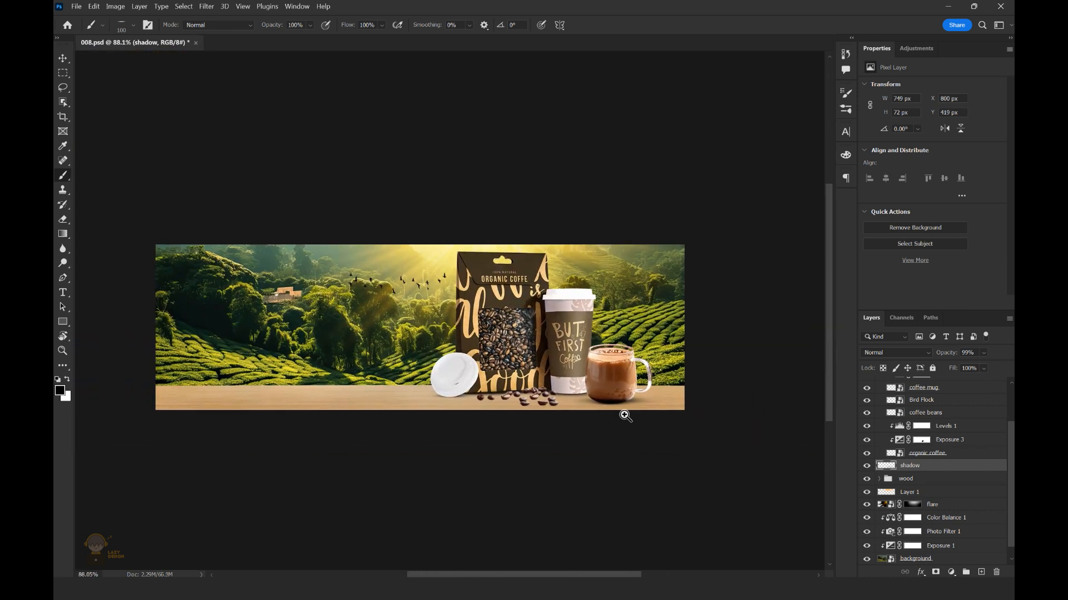
{"action": "scroll", "coordinate": [624, 409], "scroll_direction": "up", "scroll_amount": 2}
{"action": "scroll", "coordinate": [501, 333], "scroll_direction": "down", "scroll_amount": 1}
- Paint small flat shadows beneath the scattered coffee beans on the shadow layer
{"action": "scroll", "coordinate": [486, 352], "scroll_direction": "up", "scroll_amount": 6}
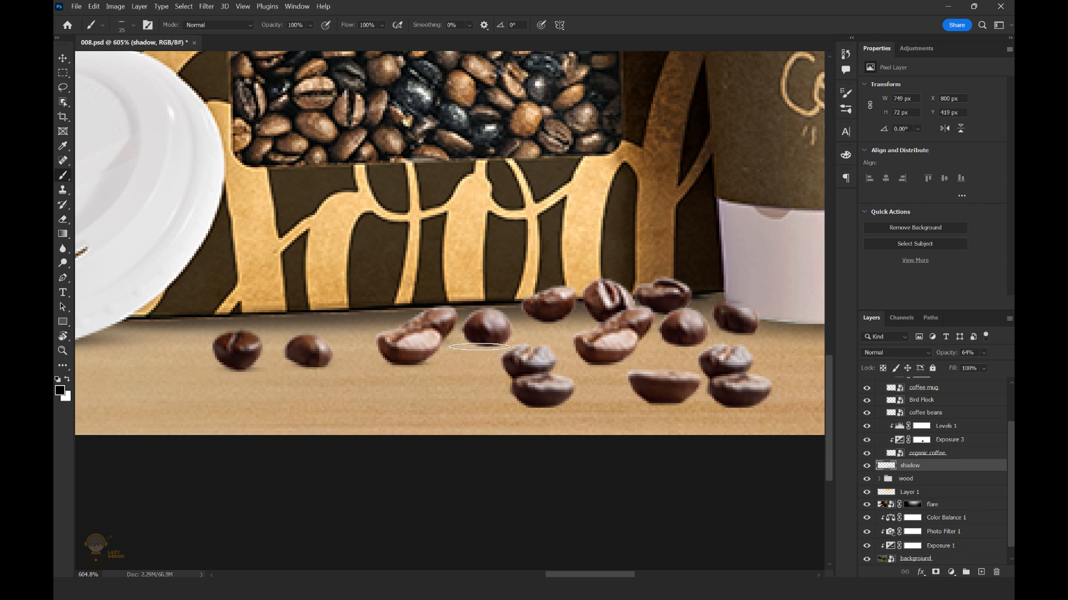
{"action": "scroll", "coordinate": [623, 321], "scroll_direction": "down", "scroll_amount": 2}
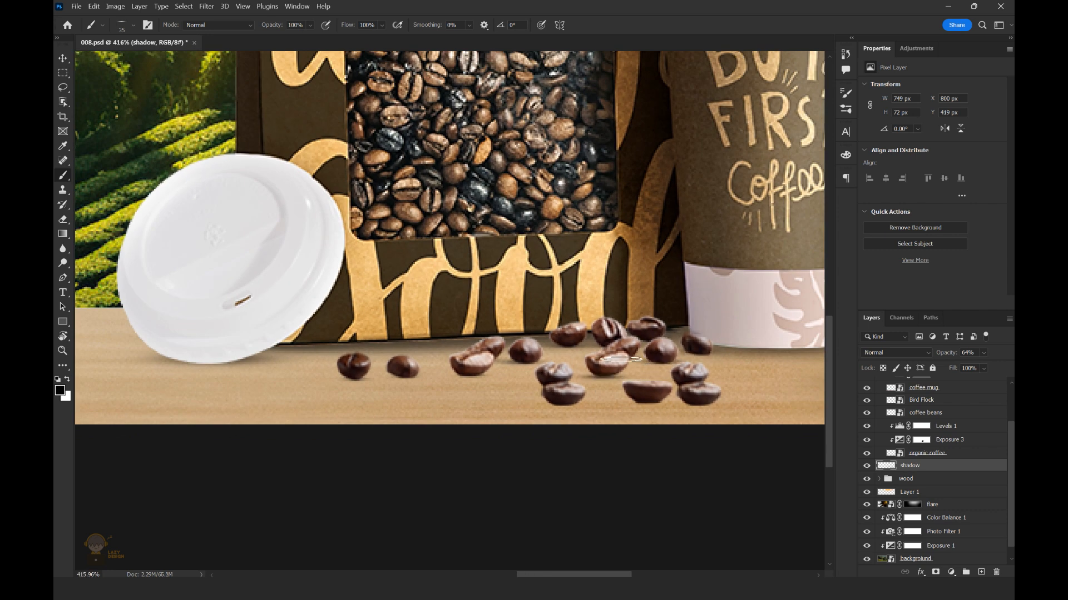
{"action": "scroll", "coordinate": [621, 359], "scroll_direction": "down", "scroll_amount": 1}
{"action": "key", "text": "ctrl+0"}
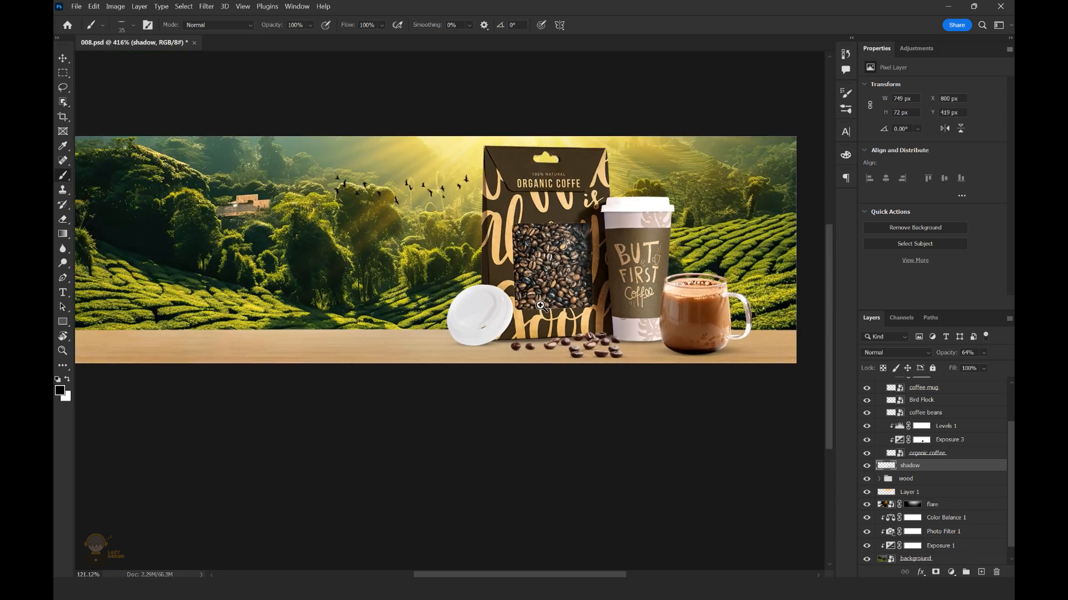
- Collapse the image group, then show and expand the text group
{"action": "scroll", "coordinate": [605, 377], "scroll_direction": "down", "scroll_amount": 2}
{"action": "key", "text": "v"}
{"action": "scroll", "coordinate": [934, 456], "scroll_direction": "up", "scroll_amount": 2}
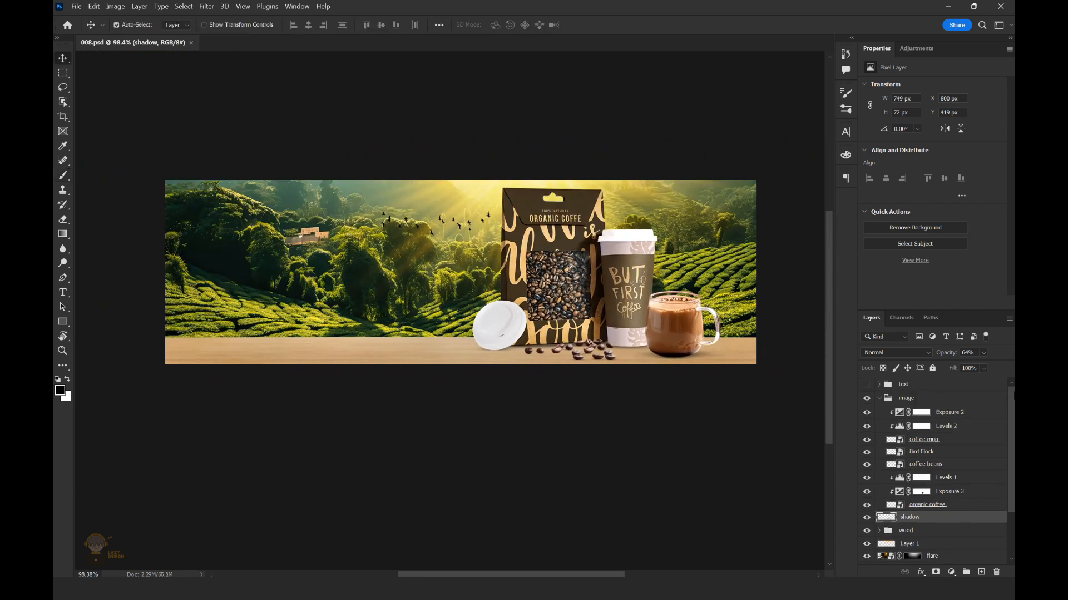
{"action": "left_click", "coordinate": [890, 399]}
{"action": "left_click", "coordinate": [879, 398]}
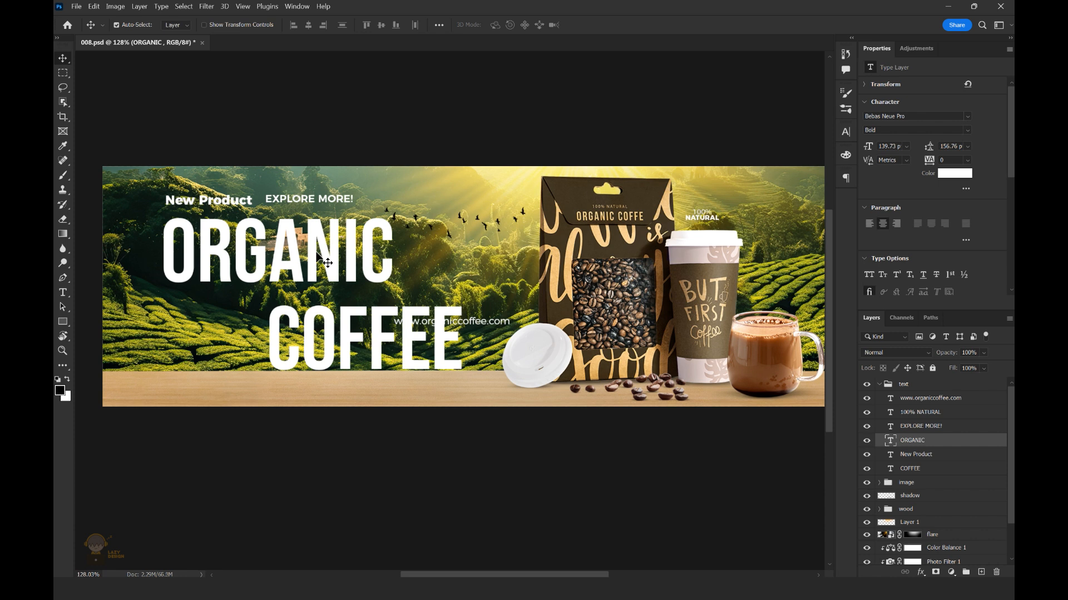
- Place COFFEE below ORGANIC, move the website address to the banner's upper-right corner, and save the document
{"action": "left_click_drag", "start_coordinate": [341, 350], "coordinate": [235, 335]}
{"action": "left_click_drag", "start_coordinate": [444, 322], "coordinate": [770, 181]}
{"action": "left_click_drag", "start_coordinate": [720, 212], "coordinate": [756, 208]}
{"action": "left_click_drag", "start_coordinate": [682, 233], "coordinate": [679, 217]}
{"action": "left_click_drag", "start_coordinate": [633, 309], "coordinate": [590, 309]}
{"action": "left_click_drag", "start_coordinate": [556, 345], "coordinate": [568, 288]}
{"action": "key", "text": "ctrl+s"}
- Align the headline lines along their left edge, place EXPLORE MORE! on the tabletop below COFFEE, and save
{"action": "left_click_drag", "start_coordinate": [414, 325], "coordinate": [371, 324]}
{"action": "left_click_drag", "start_coordinate": [382, 324], "coordinate": [382, 321]}
{"action": "left_click_drag", "start_coordinate": [281, 220], "coordinate": [309, 220]}
{"action": "left_click_drag", "start_coordinate": [355, 227], "coordinate": [354, 234]}
{"action": "left_click_drag", "start_coordinate": [471, 226], "coordinate": [318, 505]}
{"action": "left_click_drag", "start_coordinate": [487, 286], "coordinate": [456, 257]}
{"action": "left_click_drag", "start_coordinate": [717, 327], "coordinate": [536, 285]}
{"action": "key", "text": "ctrl+s"}
{"action": "left_click_drag", "start_coordinate": [326, 288], "coordinate": [334, 288]}
- Draw a rounded rectangle about 279 by 80 px with 40 px corner radii over the EXPLORE MORE! text
{"action": "right_click", "coordinate": [62, 324]}
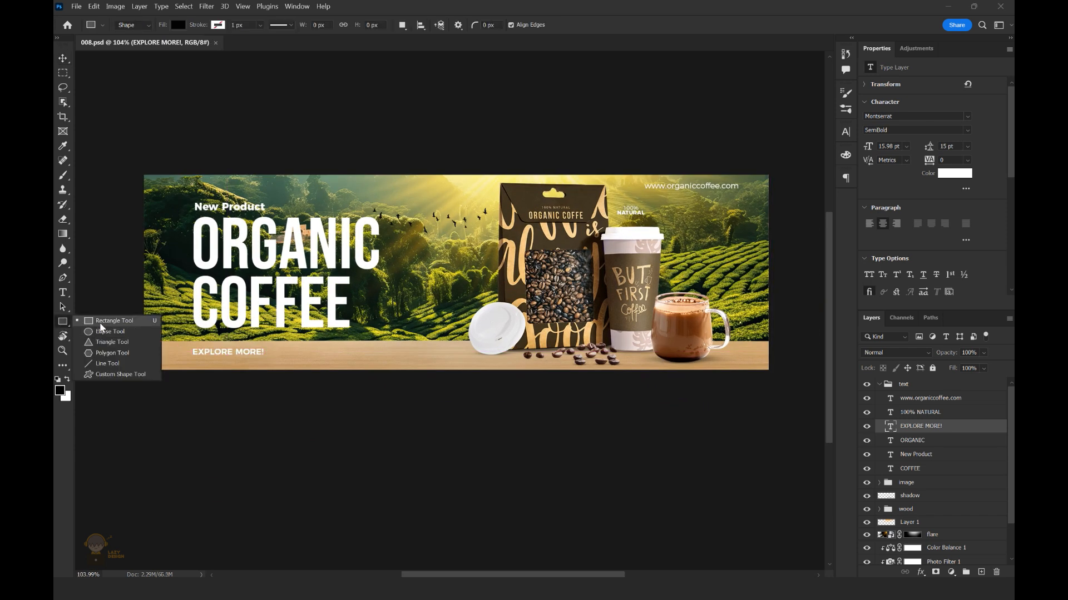
{"action": "left_click", "coordinate": [114, 321]}
{"action": "mouse_move", "coordinate": [393, 318]}
{"action": "left_mouse_down"}
{"action": "mouse_move", "coordinate": [504, 348]}
{"action": "mouse_move", "coordinate": [276, 349]}
{"action": "left_mouse_up"}
{"action": "type", "text": "40"}
{"action": "key", "text": "Return"}
{"action": "left_click", "coordinate": [63, 58]}
- Fill the rounded rectangle with orange
{"action": "left_click", "coordinate": [904, 166]}
{"action": "left_click", "coordinate": [999, 188]}
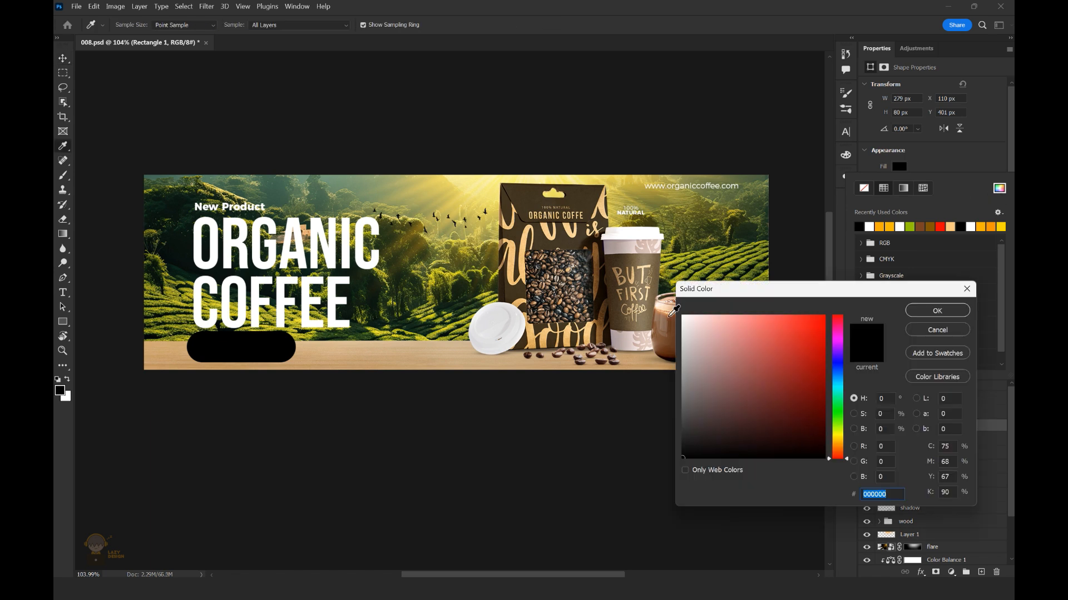
{"action": "left_click", "coordinate": [838, 446]}
{"action": "left_click_drag", "start_coordinate": [767, 321], "coordinate": [783, 328]}
{"action": "left_click", "coordinate": [936, 311]}
- Move the rectangle layer below the text layers and center it behind EXPLORE MORE!
{"action": "left_click", "coordinate": [63, 59]}
{"action": "mouse_move", "coordinate": [282, 356]}
{"action": "left_mouse_down"}
{"action": "mouse_move", "coordinate": [300, 356]}
{"action": "mouse_move", "coordinate": [266, 355]}
{"action": "left_mouse_up"}
{"action": "left_click_drag", "start_coordinate": [544, 384], "coordinate": [528, 402]}
{"action": "left_click_drag", "start_coordinate": [917, 427], "coordinate": [923, 487]}
{"action": "left_click_drag", "start_coordinate": [340, 355], "coordinate": [368, 356]}
{"action": "left_click_drag", "start_coordinate": [325, 368], "coordinate": [348, 372]}
{"action": "left_click", "coordinate": [422, 363]}
- Scale the button rectangle down to about 211 by 60 px around EXPLORE MORE!
{"action": "key", "text": "ctrl+t"}
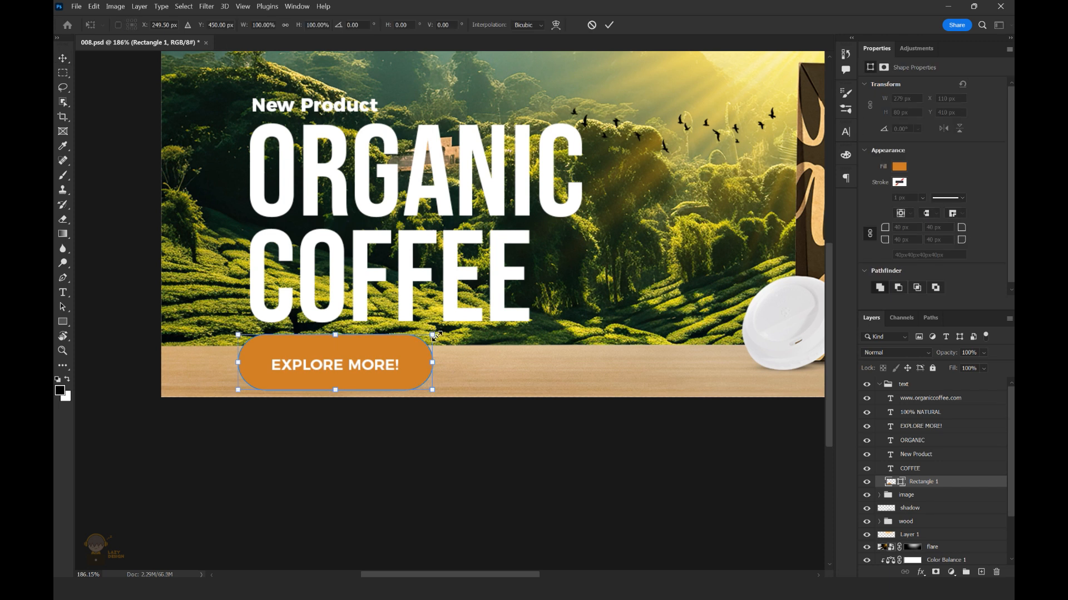
{"action": "left_click_drag", "start_coordinate": [432, 335], "coordinate": [409, 344]}
{"action": "left_click_drag", "start_coordinate": [450, 290], "coordinate": [441, 296]}
- Set the button rectangle's fill to dark brown #654100
{"action": "left_click", "coordinate": [899, 167]}
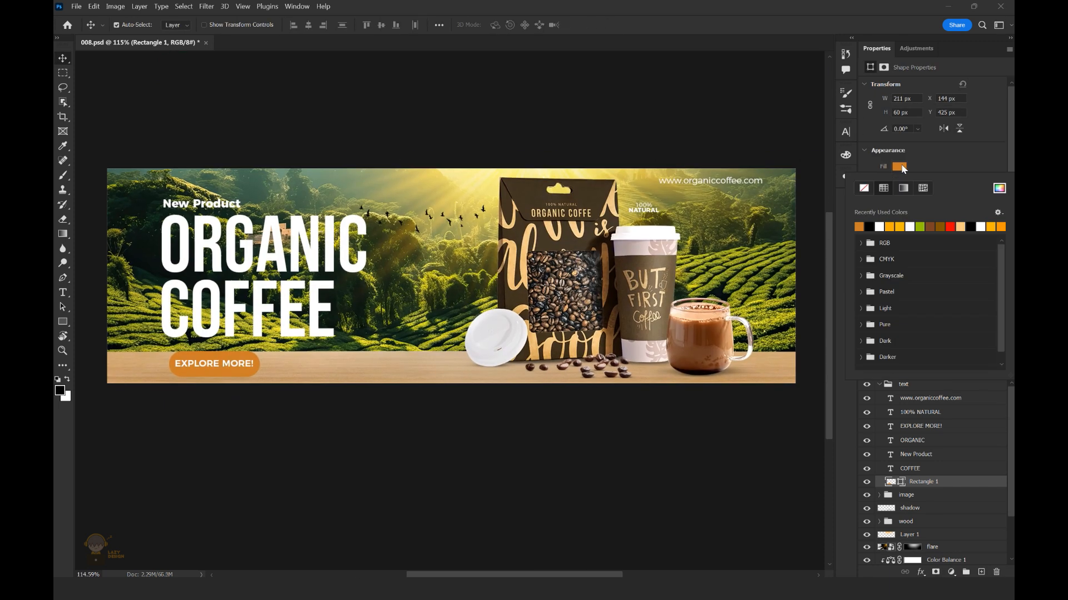
{"action": "left_click", "coordinate": [1000, 188]}
{"action": "left_click", "coordinate": [587, 241]}
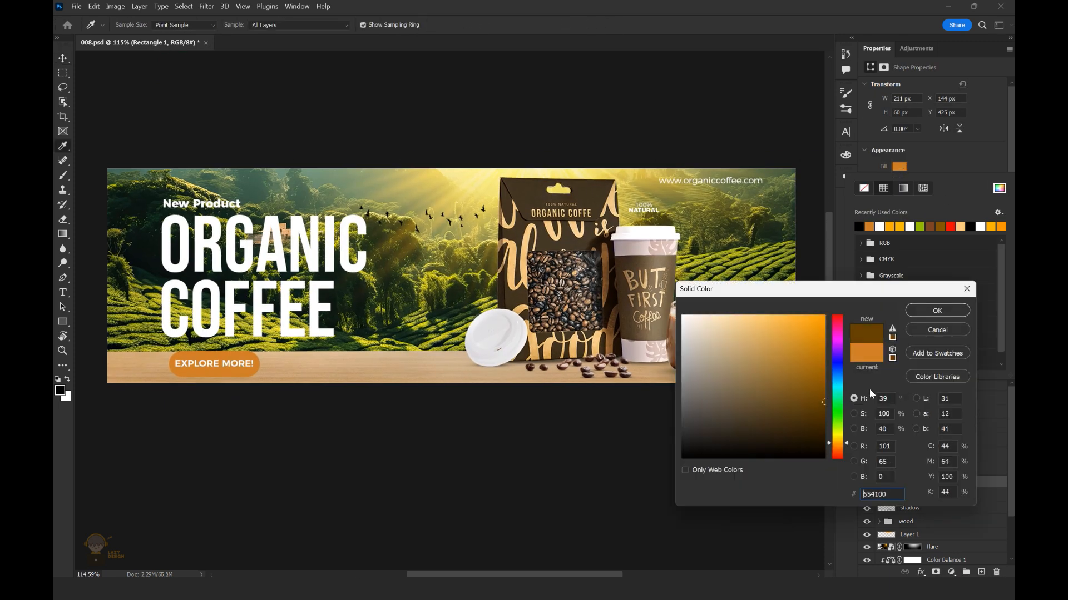
{"action": "left_click", "coordinate": [936, 310]}
{"action": "key", "text": "v"}
{"action": "scroll", "coordinate": [562, 262], "scroll_direction": "down", "scroll_amount": 2}
{"action": "scroll", "coordinate": [303, 344], "scroll_direction": "up", "scroll_amount": 1}
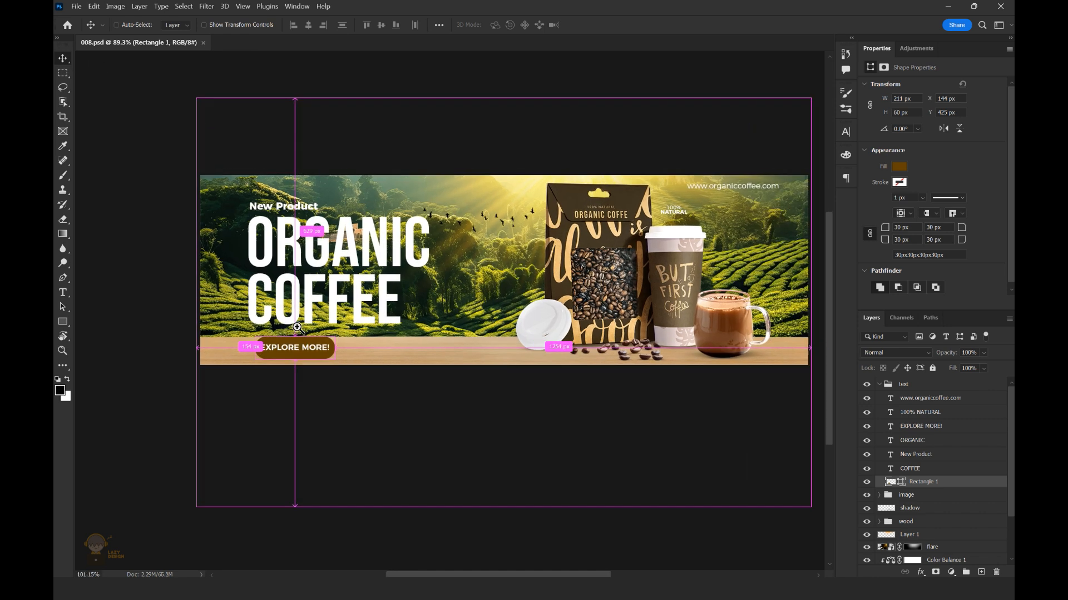
- Change the button rectangle's fill to a warmer reddish brown
{"action": "left_click", "coordinate": [899, 167]}
{"action": "left_click", "coordinate": [999, 188]}
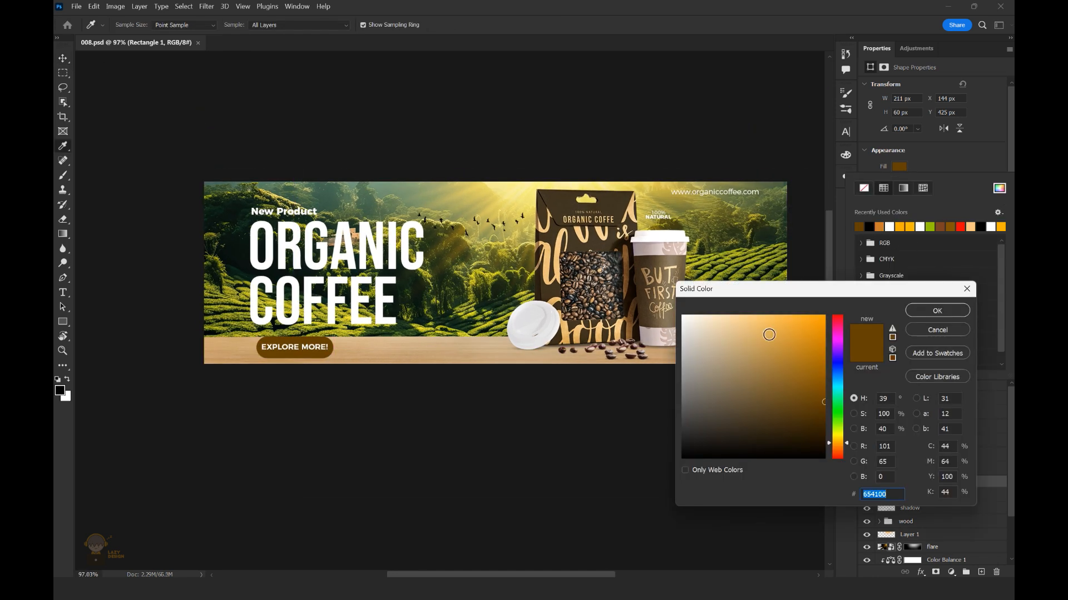
{"action": "left_click_drag", "start_coordinate": [777, 293], "coordinate": [653, 403]}
{"action": "left_click", "coordinate": [719, 302]}
{"action": "left_click", "coordinate": [709, 302]}
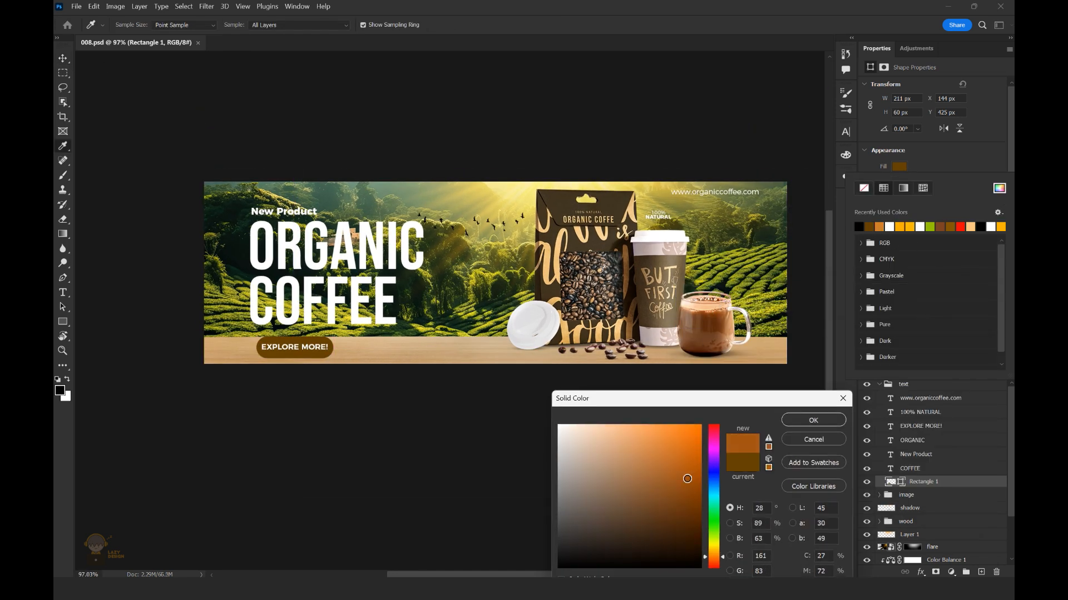
{"action": "left_click", "coordinate": [812, 421]}
{"action": "scroll", "coordinate": [422, 251], "scroll_direction": "down", "scroll_amount": 2}
{"action": "scroll", "coordinate": [359, 297], "scroll_direction": "up", "scroll_amount": 3}
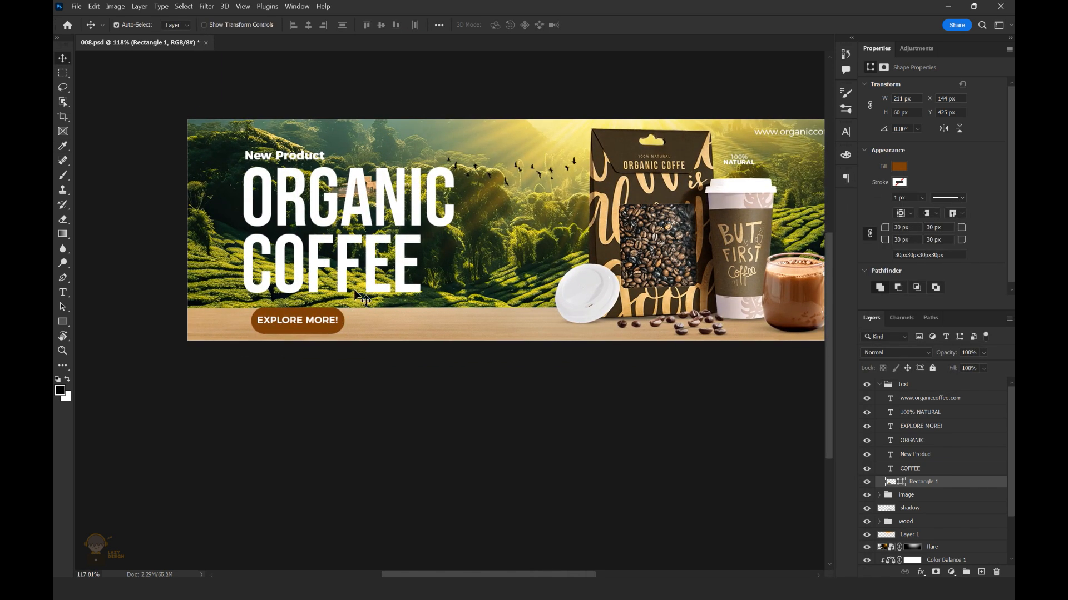
- Resize the button to about 229 by 65 px, align it with the headline's left edge around EXPLORE MORE!, and save
{"action": "scroll", "coordinate": [334, 314], "scroll_direction": "up", "scroll_amount": 3}
{"action": "left_click_drag", "start_coordinate": [345, 333], "coordinate": [379, 301]}
{"action": "key", "text": "ctrl+t"}
{"action": "key", "text": "Return"}
{"action": "scroll", "coordinate": [500, 223], "scroll_direction": "down", "scroll_amount": 1}
{"action": "left_click", "coordinate": [920, 426]}
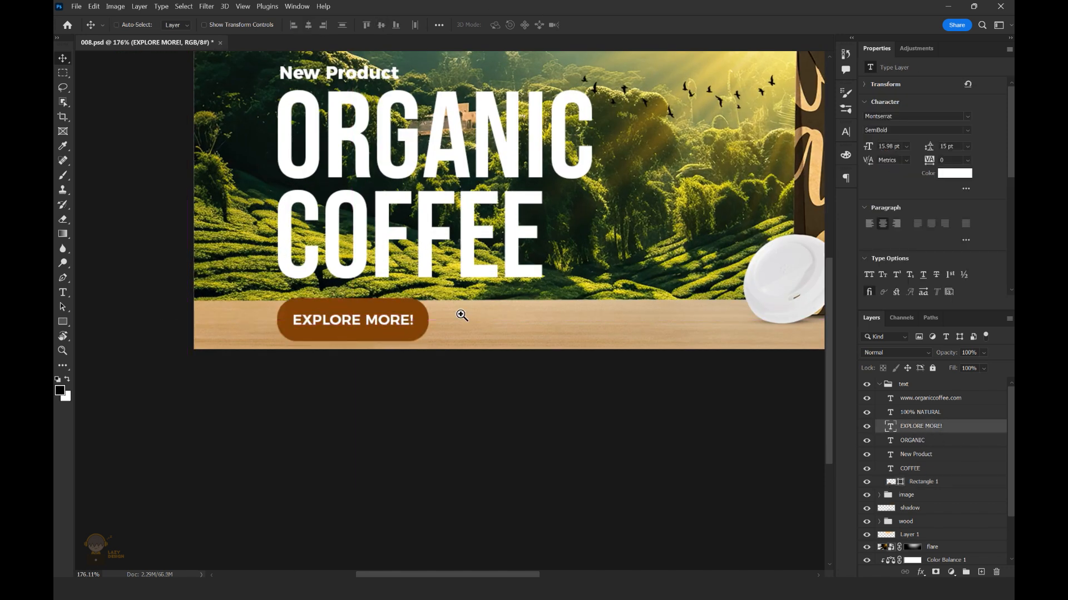
{"action": "left_click", "coordinate": [918, 483]}
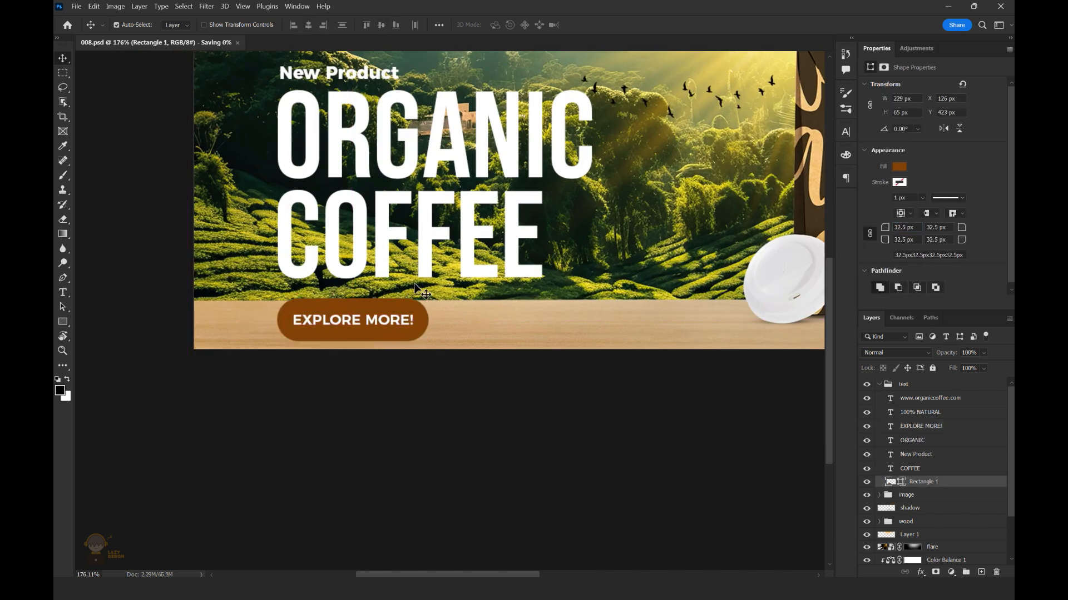
- Recolor the headline word COFFEE to #f3c986, fine-tune it to a warmer pale orange, and save the file
{"action": "scroll", "coordinate": [423, 289], "scroll_direction": "down", "scroll_amount": 1}
{"action": "left_click", "coordinate": [334, 186]}
{"action": "left_click", "coordinate": [337, 334]}
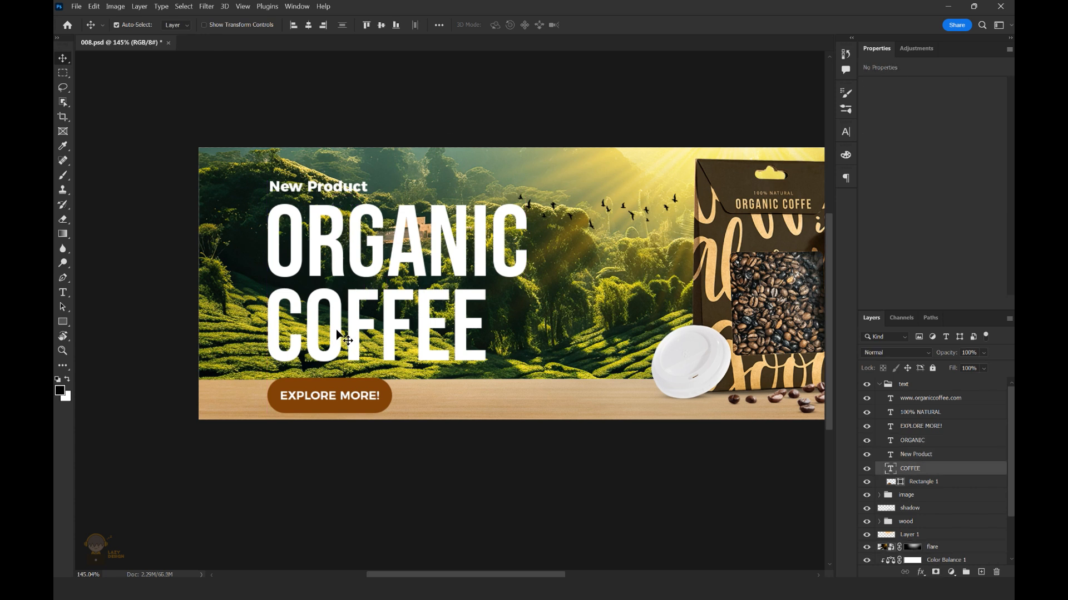
{"action": "left_click", "coordinate": [954, 174]}
{"action": "type", "text": "f3c986"}
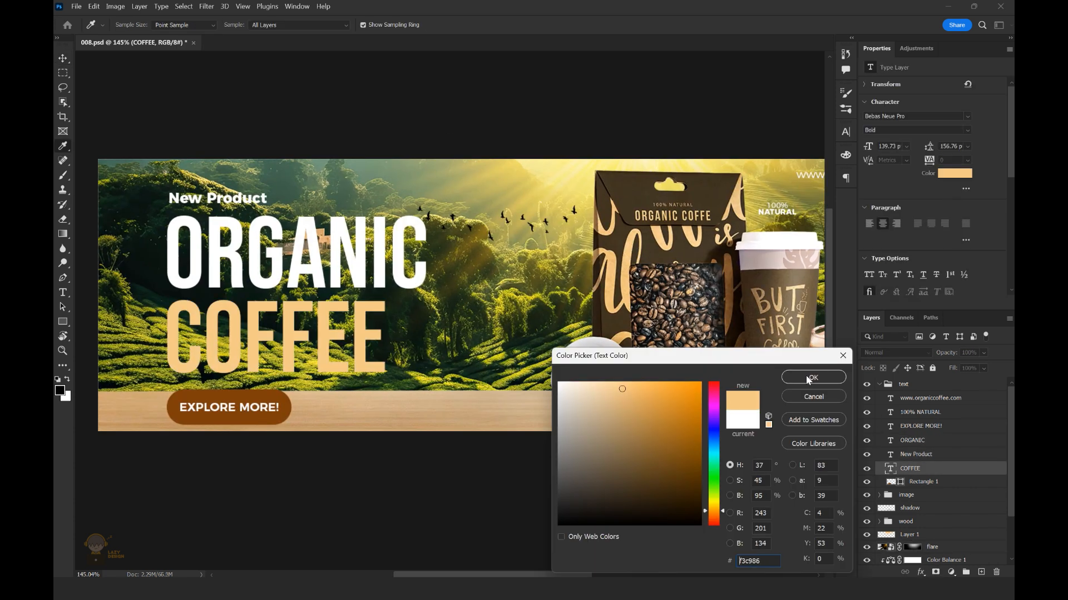
{"action": "left_click", "coordinate": [813, 377]}
{"action": "left_click", "coordinate": [946, 175]}
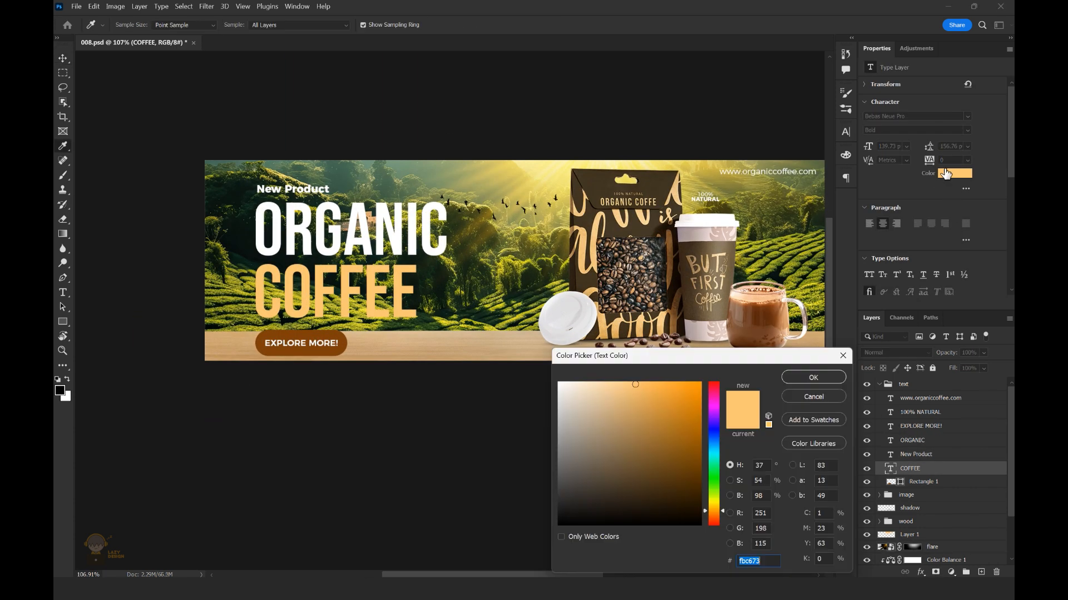
{"action": "left_click", "coordinate": [792, 378]}
{"action": "key", "text": "v"}
{"action": "scroll", "coordinate": [586, 376], "scroll_direction": "down", "scroll_amount": 3}
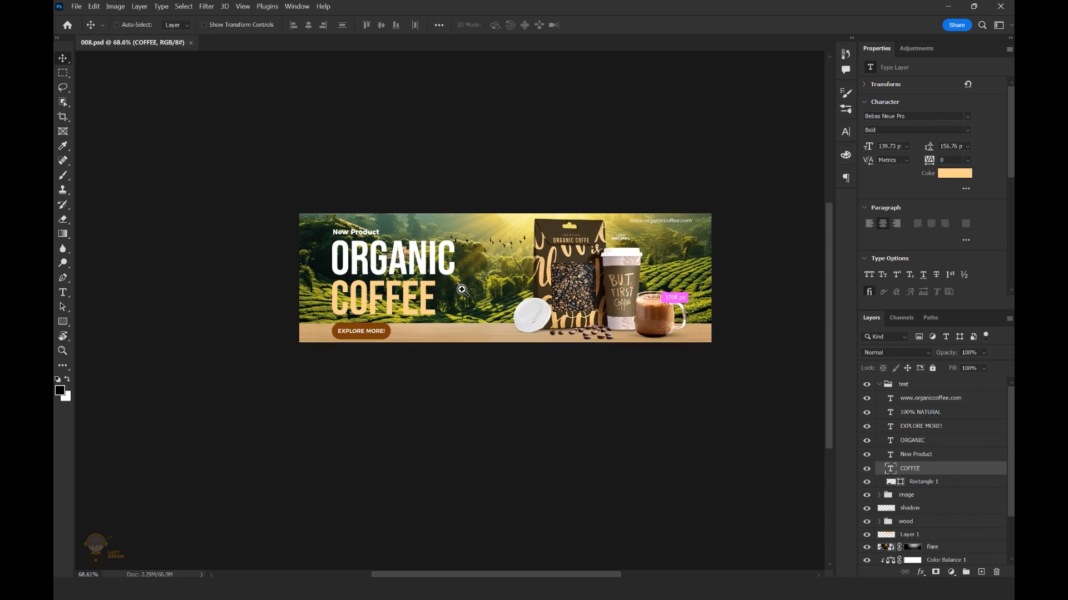
- Try another brown fill on the button rectangle and restore the reddish brown from the recently used colors
{"action": "scroll", "coordinate": [586, 376], "scroll_direction": "up", "scroll_amount": 4}
{"action": "key", "text": "alt+bracketleft"}
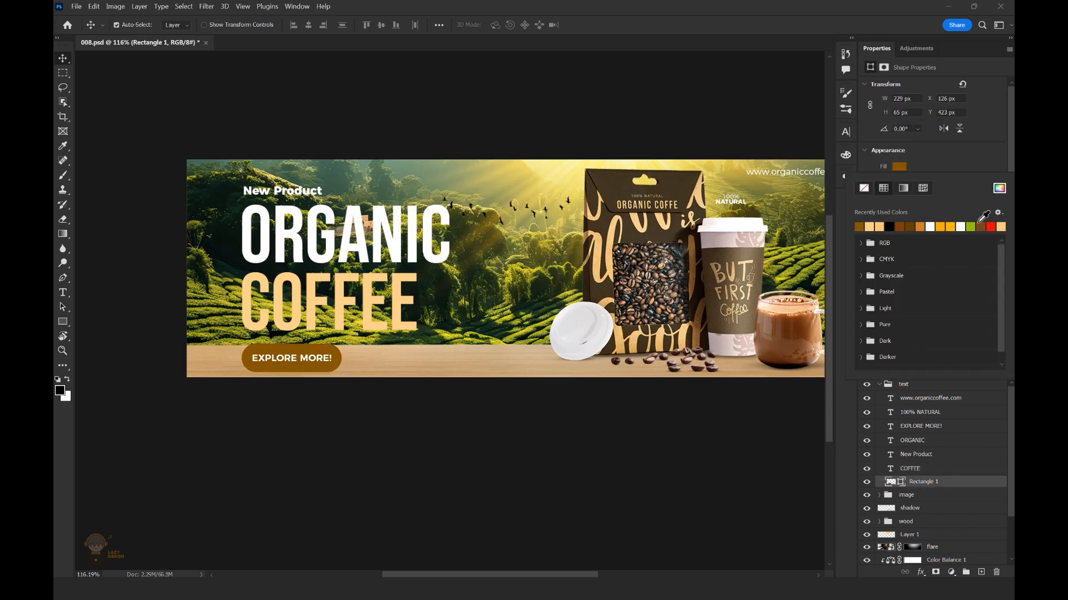
{"action": "left_click", "coordinate": [919, 227]}
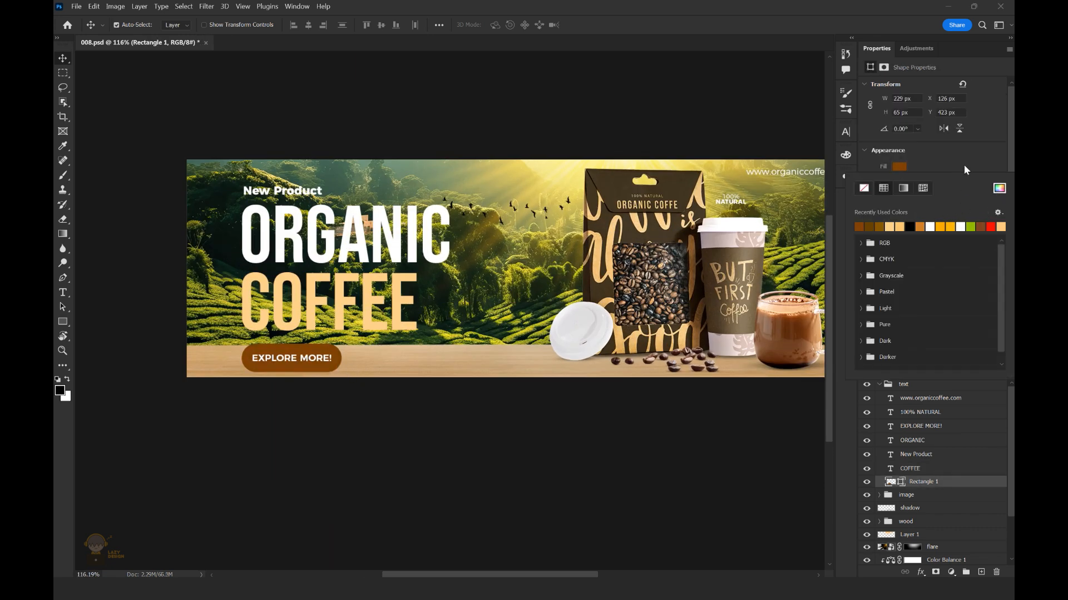
{"action": "left_click", "coordinate": [443, 157]}
- Move the New Product line slightly higher above ORGANIC
{"action": "scroll", "coordinate": [443, 158], "scroll_direction": "down", "scroll_amount": 2}
{"action": "left_click", "coordinate": [283, 191]}
{"action": "scroll", "coordinate": [480, 283], "scroll_direction": "up", "scroll_amount": 3}
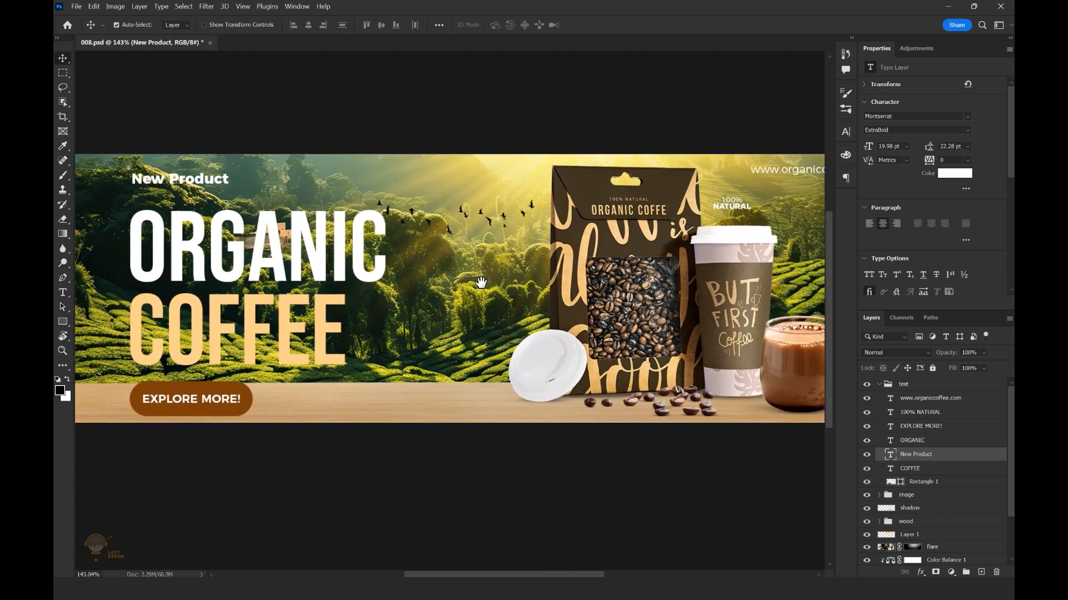
- Raise the wooden tabletop together with its Vibrance and Curves adjustments until its center is at Y 471 px, exposing its front edge
{"action": "scroll", "coordinate": [481, 283], "scroll_direction": "down", "scroll_amount": 2}
{"action": "left_click", "coordinate": [443, 386]}
{"action": "key", "text": "ctrl+t"}
{"action": "key", "text": "shift+Up"}
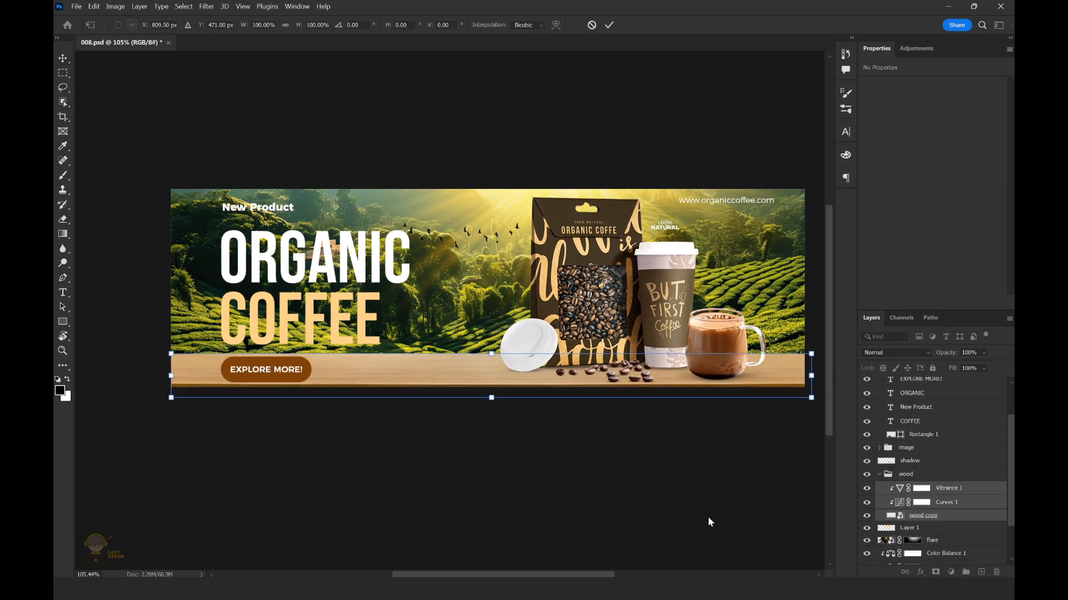
{"action": "left_click", "coordinate": [610, 23]}
- Nudge the button rectangle and its EXPLORE MORE! label up 7 px, to Y 416 px for the rectangle
{"action": "scroll", "coordinate": [183, 360], "scroll_direction": "up", "scroll_amount": 3}
{"action": "left_click", "coordinate": [410, 393]}
{"action": "key", "text": "shift+Up"}
{"action": "key", "text": "Down"}
{"action": "key", "text": "Down"}
{"action": "key", "text": "Down"}
{"action": "scroll", "coordinate": [393, 306], "scroll_direction": "down", "scroll_amount": 3}
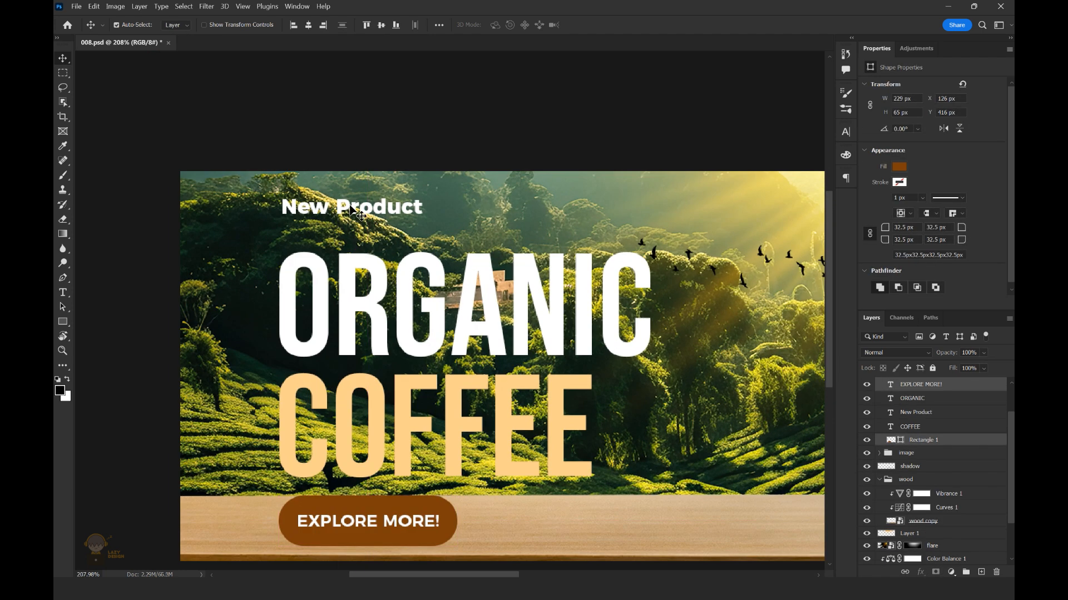
- Lower New Product to just above ORGANIC and move COFFEE slightly up to tighten the headline spacing
{"action": "left_click_drag", "start_coordinate": [353, 206], "coordinate": [352, 233]}
{"action": "scroll", "coordinate": [353, 234], "scroll_direction": "down", "scroll_amount": 2}
{"action": "left_click", "coordinate": [441, 354]}
{"action": "left_click_drag", "start_coordinate": [441, 353], "coordinate": [437, 350]}
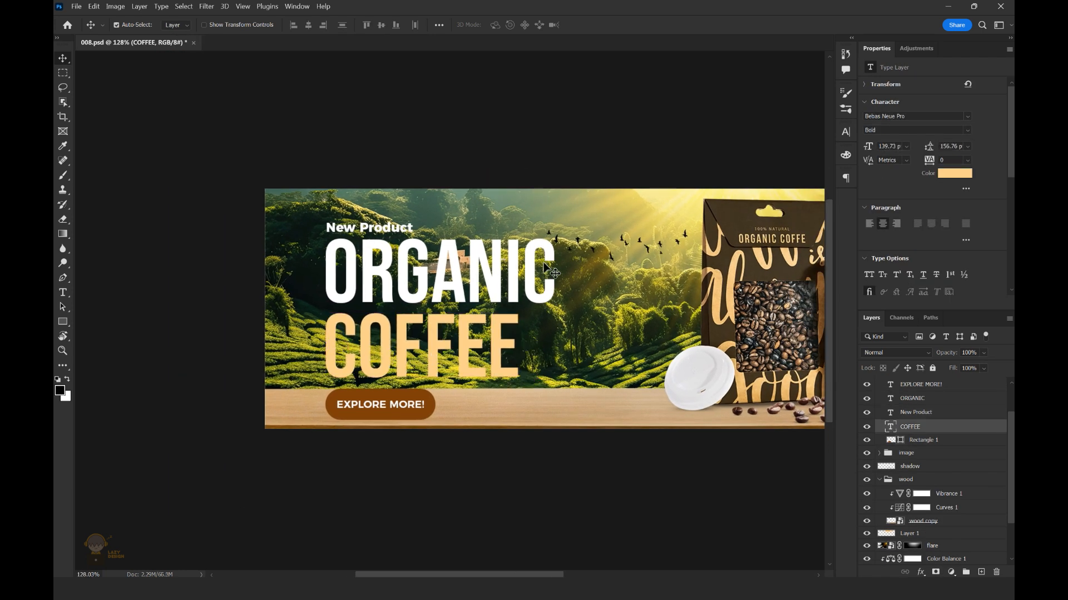
- Select COFFEE, ORGANIC and New Product together and nudge them up 12 px
{"action": "left_click", "coordinate": [428, 294], "text": "shift"}
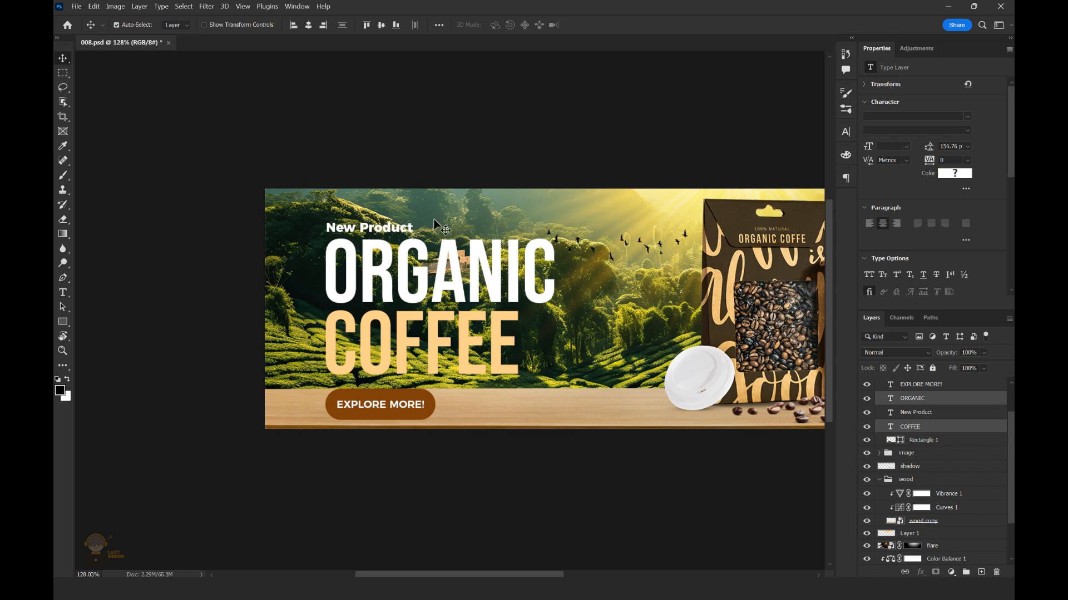
{"action": "left_click", "coordinate": [442, 228], "text": "shift"}
{"action": "key", "text": "Up"}
{"action": "key", "text": "Up"}
{"action": "key", "text": "Up"}
{"action": "key", "text": "Up"}
{"action": "key", "text": "Up"}
{"action": "key", "text": "Up"}
{"action": "key", "text": "Up"}
{"action": "key", "text": "Up"}
{"action": "key", "text": "Up"}
{"action": "key", "text": "Up"}
{"action": "key", "text": "Up"}
{"action": "key", "text": "Up"}
- Scale the button rectangle down to 205 by 59 px
{"action": "left_click", "coordinate": [399, 364]}
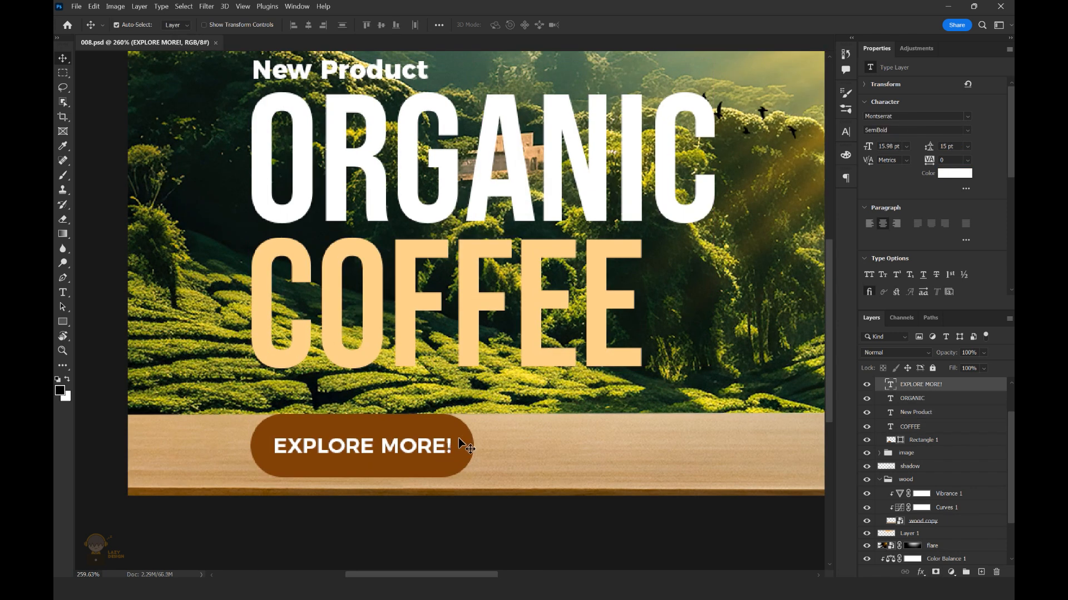
{"action": "left_click", "coordinate": [472, 443], "text": "ctrl"}
{"action": "key", "text": "ctrl+t"}
{"action": "scroll", "coordinate": [402, 437], "scroll_direction": "up", "scroll_amount": 3}
{"action": "left_click_drag", "start_coordinate": [477, 412], "coordinate": [482, 414]}
{"action": "key", "text": "Return"}
- Set the button rectangle's corner radii to 29.5 px
{"action": "left_click", "coordinate": [448, 447]}
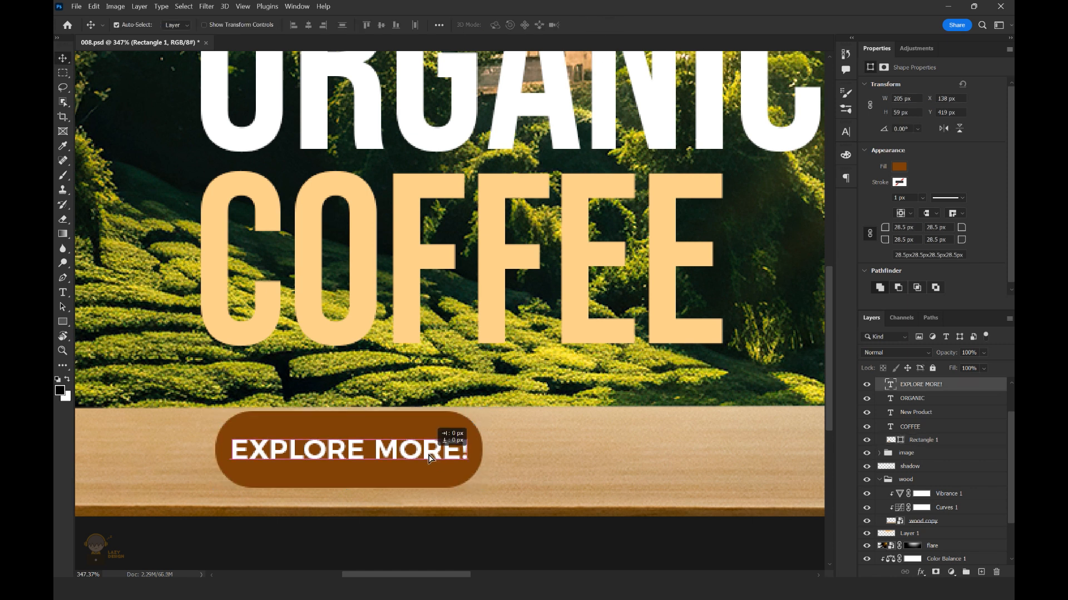
{"action": "left_click", "coordinate": [918, 441]}
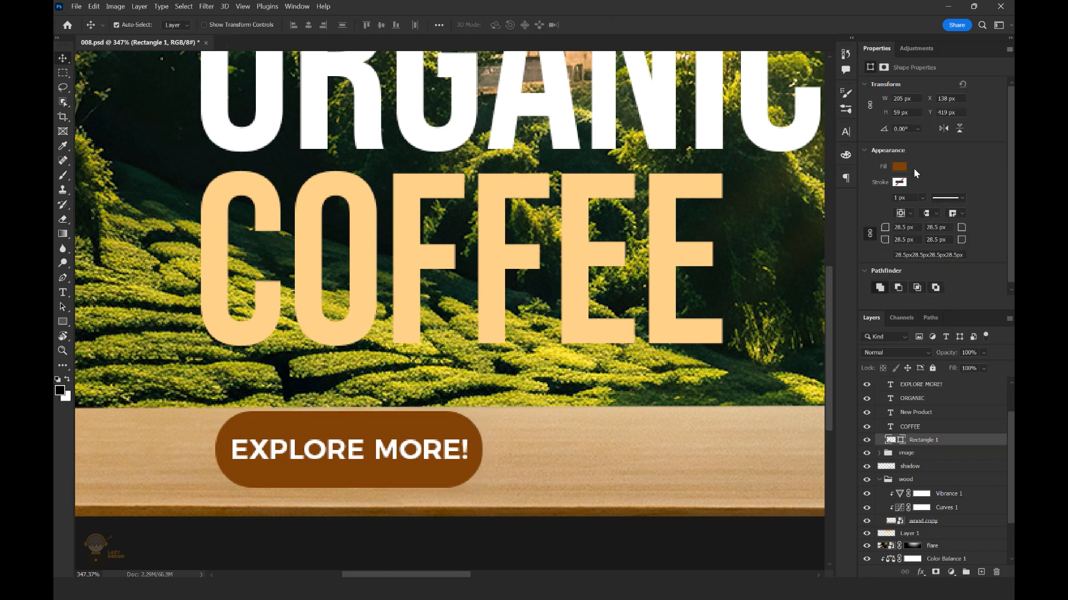
{"action": "scroll", "coordinate": [756, 183], "scroll_direction": "down", "scroll_amount": 6}
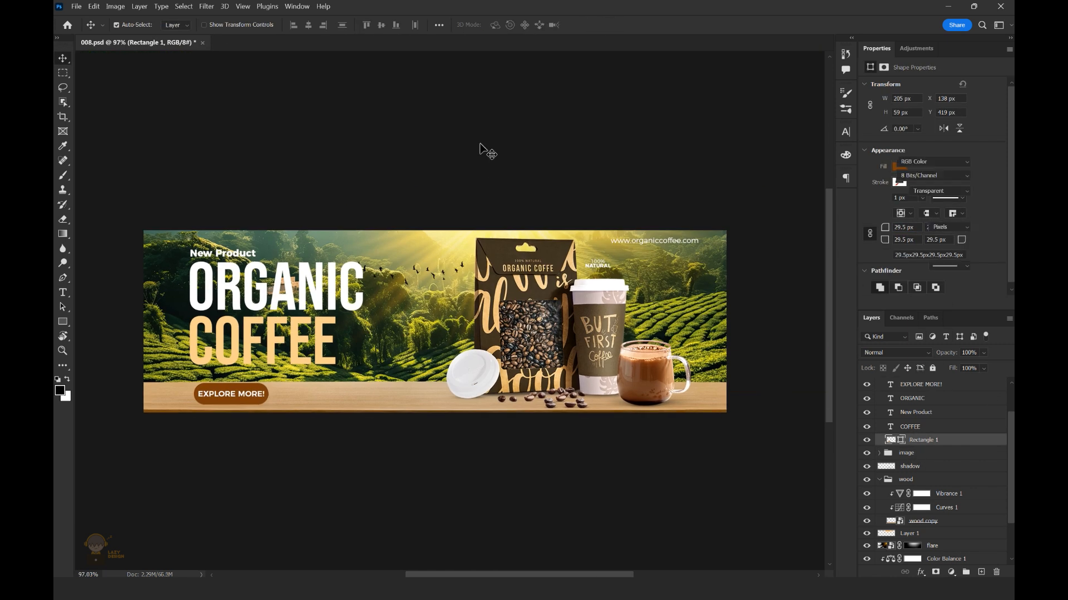
- Scale the EXPLORE MORE! label down to about 13.7 pt
{"action": "left_click", "coordinate": [261, 400]}
{"action": "key", "text": "ctrl+t"}
{"action": "left_click", "coordinate": [609, 25]}
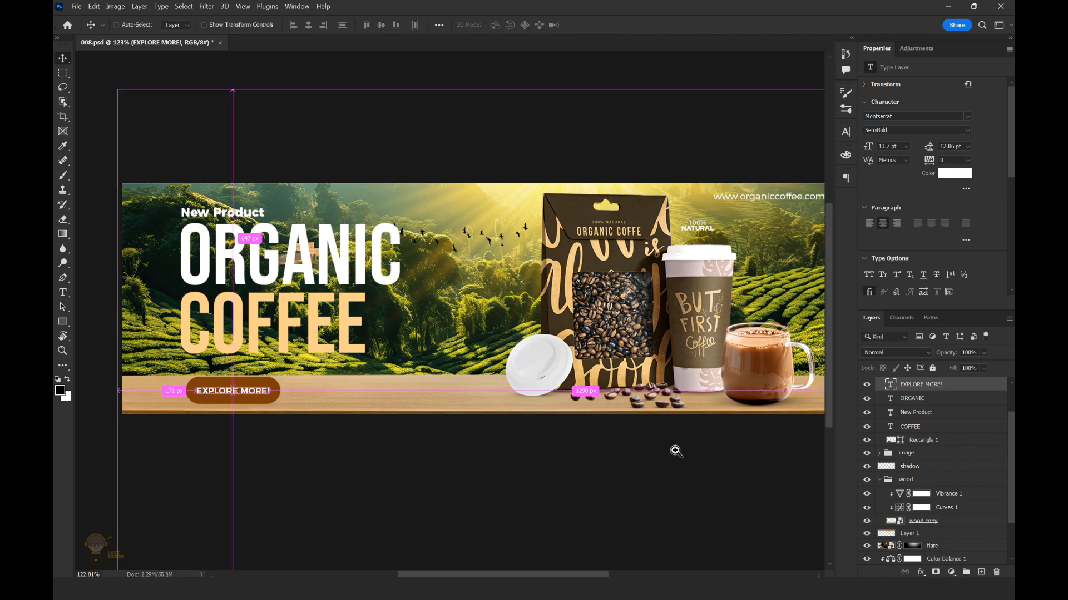
- Move the button with its label left and adjust COFFEE so their left edges line up
{"action": "scroll", "coordinate": [665, 445], "scroll_direction": "down", "scroll_amount": 2}
{"action": "scroll", "coordinate": [374, 383], "scroll_direction": "up", "scroll_amount": 5}
{"action": "left_click_drag", "start_coordinate": [410, 365], "coordinate": [400, 364]}
{"action": "scroll", "coordinate": [302, 200], "scroll_direction": "up", "scroll_amount": 4}
{"action": "left_click_drag", "start_coordinate": [302, 196], "coordinate": [303, 196]}
{"action": "scroll", "coordinate": [424, 429], "scroll_direction": "down", "scroll_amount": 5}
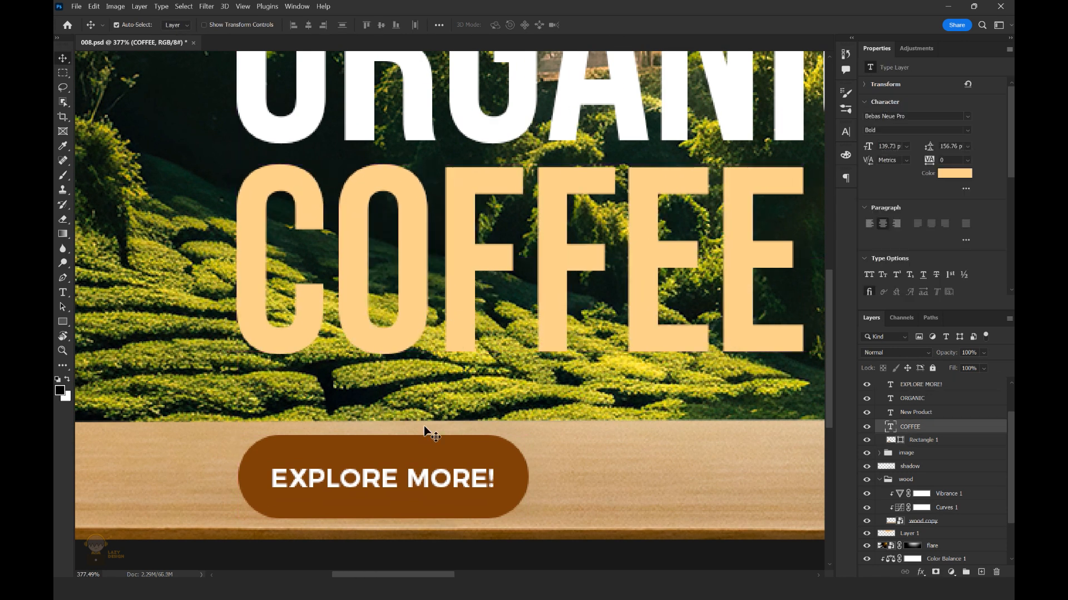
- Align the New Product line with ORGANIC's left edge and save the file
{"action": "scroll", "coordinate": [389, 151], "scroll_direction": "up", "scroll_amount": 6}
{"action": "left_click_drag", "start_coordinate": [399, 183], "coordinate": [386, 182]}
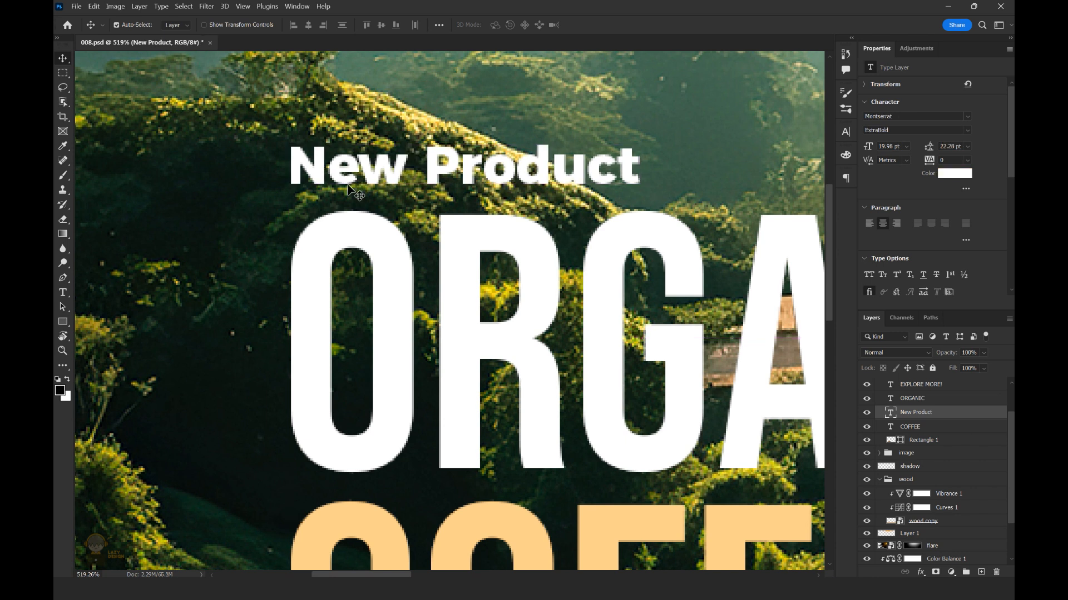
{"action": "scroll", "coordinate": [494, 275], "scroll_direction": "down", "scroll_amount": 5}
{"action": "scroll", "coordinate": [353, 374], "scroll_direction": "up", "scroll_amount": 4}
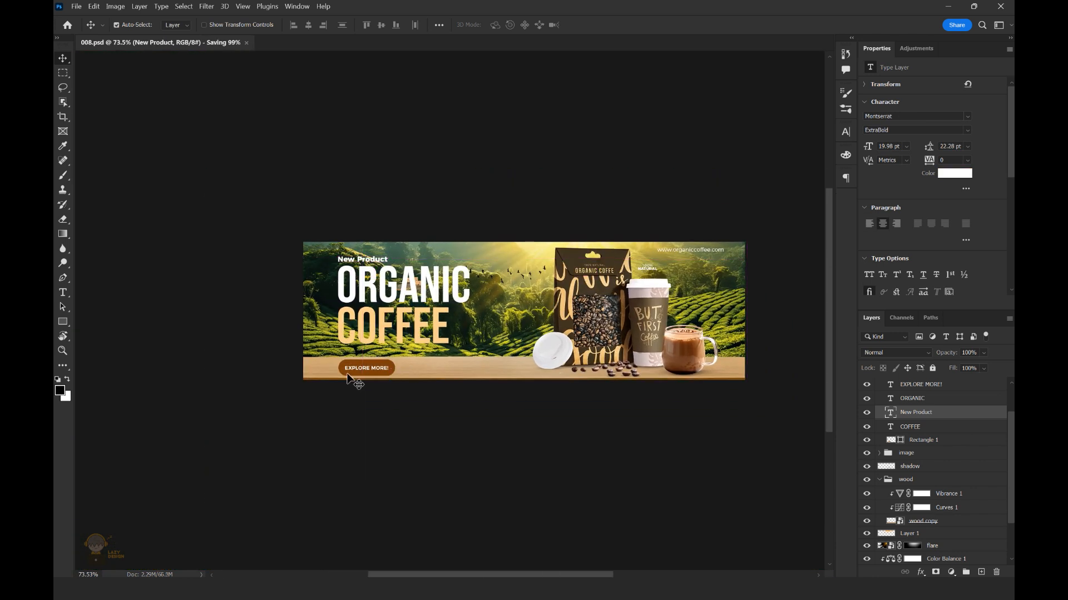
- Try moving the wooden tabletop layer up to Y 403 px
{"action": "left_click", "coordinate": [453, 390]}
{"action": "left_click", "coordinate": [608, 407]}
{"action": "scroll", "coordinate": [676, 293], "scroll_direction": "down", "scroll_amount": 4}
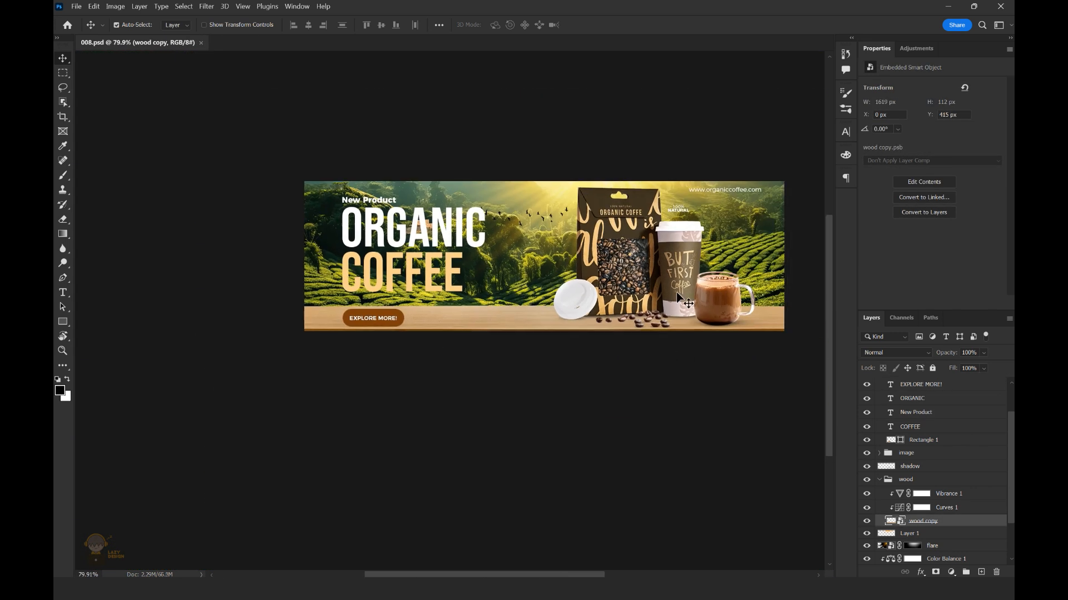
{"action": "key", "text": "shift+Up"}
{"action": "key", "text": "shift+Up"}
{"action": "key", "text": "shift+Up"}
{"action": "key", "text": "shift+Up"}
{"action": "key", "text": "Up"}
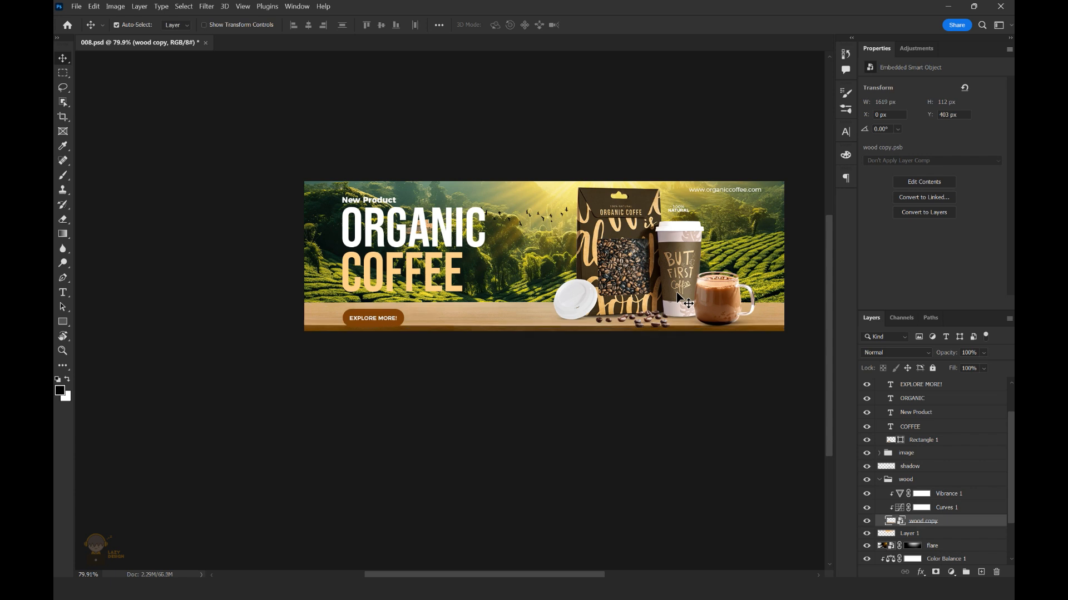
- Nudge the button rectangle and its label up 2 px, to Y 421 px for the rectangle
{"action": "scroll", "coordinate": [367, 303], "scroll_direction": "up", "scroll_amount": 3}
{"action": "left_click", "coordinate": [381, 341]}
{"action": "key", "text": "Up"}
{"action": "key", "text": "Up"}
{"action": "scroll", "coordinate": [498, 313], "scroll_direction": "down", "scroll_amount": 3}
{"action": "scroll", "coordinate": [498, 313], "scroll_direction": "right", "scroll_amount": 3}
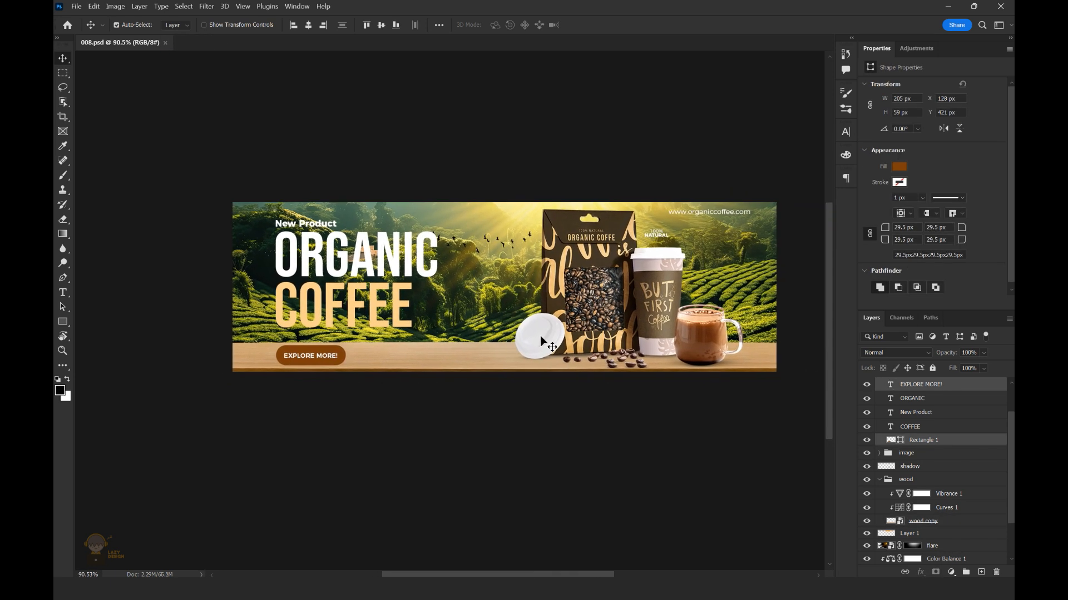
- Draw a rectangle about 186 by 46 px near the headline and fill it with red
{"action": "scroll", "coordinate": [300, 221], "scroll_direction": "up", "scroll_amount": 3}
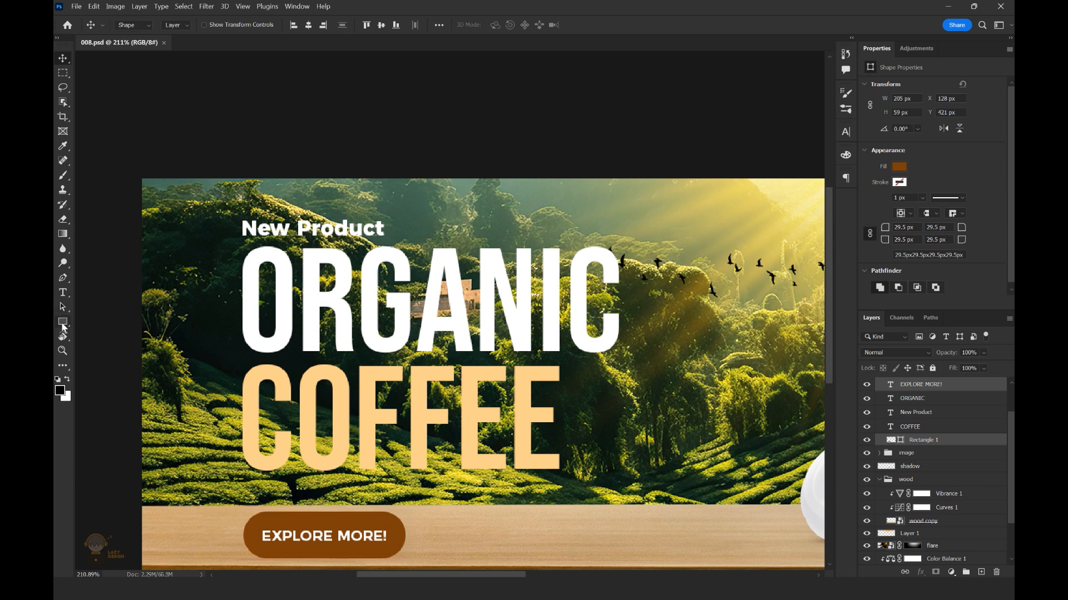
{"action": "left_click", "coordinate": [63, 324]}
{"action": "left_click_drag", "start_coordinate": [473, 195], "coordinate": [537, 238]}
{"action": "left_click", "coordinate": [899, 166]}
- Move the red rectangle over New Product and place its layer beneath the headline text layers
{"action": "left_click_drag", "start_coordinate": [620, 230], "coordinate": [367, 219]}
{"action": "left_click", "coordinate": [63, 57]}
{"action": "scroll", "coordinate": [586, 210], "scroll_direction": "down", "scroll_amount": 1}
{"action": "left_click", "coordinate": [925, 398]}
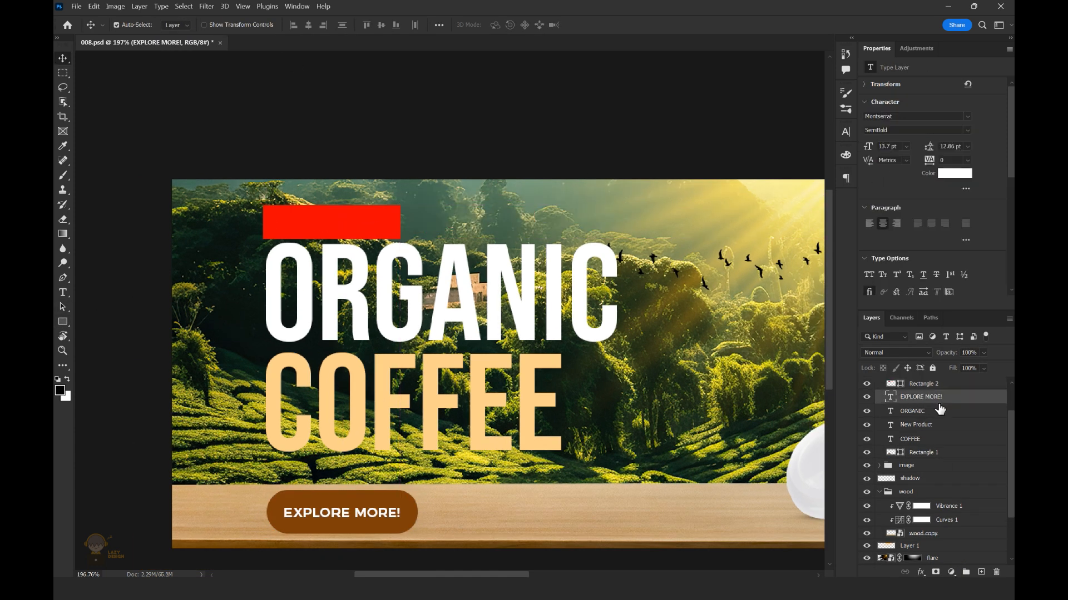
{"action": "left_click_drag", "start_coordinate": [946, 385], "coordinate": [948, 446]}
{"action": "scroll", "coordinate": [417, 184], "scroll_direction": "up", "scroll_amount": 1}
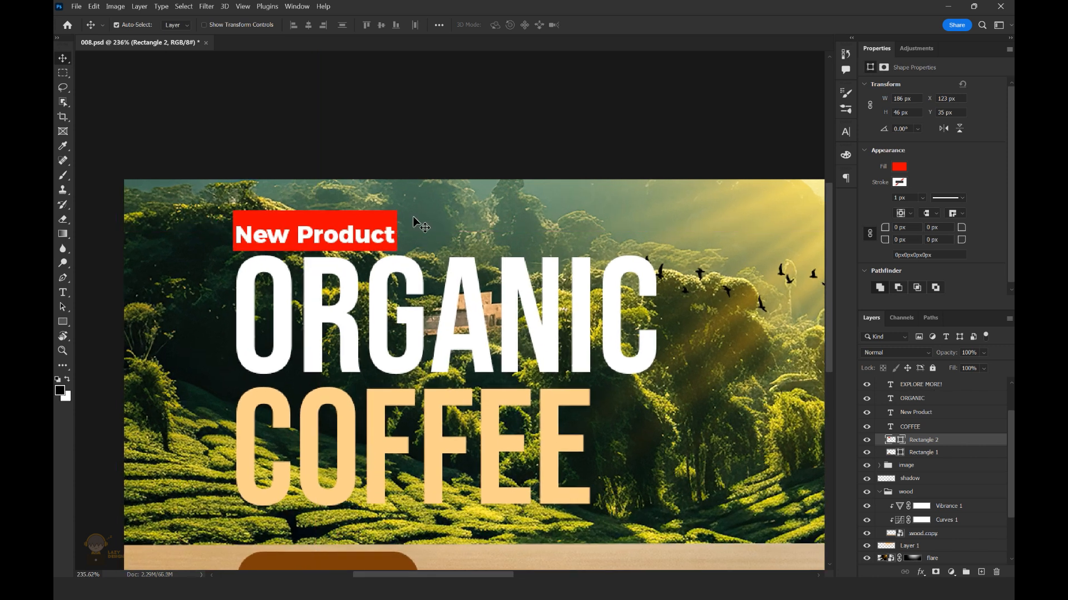
- Widen the red rectangle to 241 px toward the right and nudge it up to Y 29 px
{"action": "key", "text": "ctrl+t"}
{"action": "left_click_drag", "start_coordinate": [397, 238], "coordinate": [447, 238]}
{"action": "left_click", "coordinate": [610, 25]}
{"action": "key", "text": "Up"}
{"action": "key", "text": "Up"}
{"action": "key", "text": "Up"}
{"action": "key", "text": "Up"}
{"action": "key", "text": "Up"}
{"action": "key", "text": "Up"}
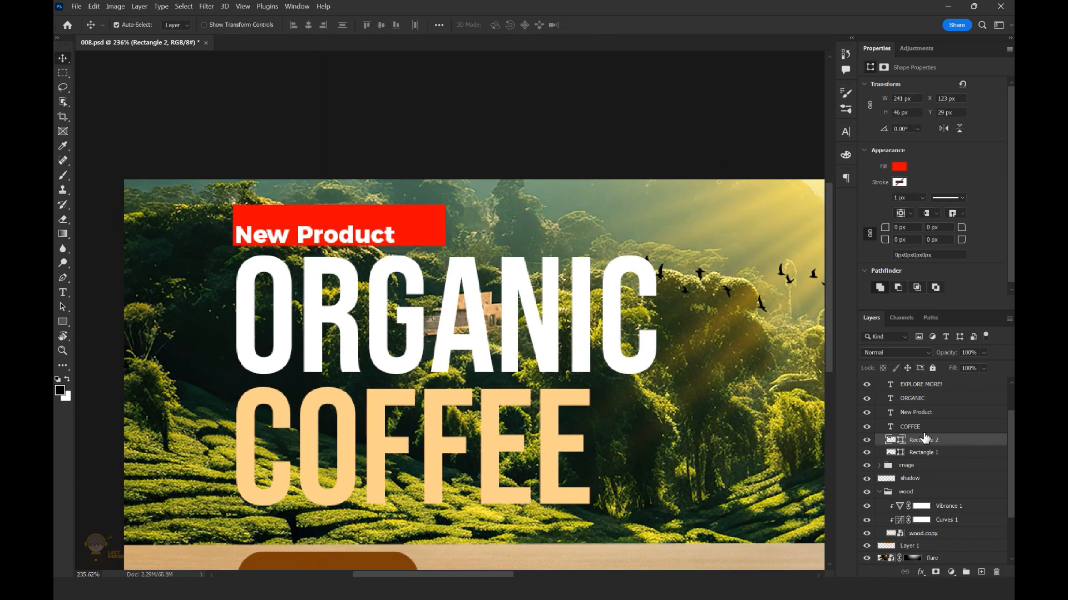
- Center the New Product text horizontally and vertically on the red rectangle
{"action": "left_click", "coordinate": [892, 441], "text": "ctrl"}
{"action": "scroll", "coordinate": [917, 445], "scroll_direction": "up", "scroll_amount": 1}
{"action": "left_click", "coordinate": [916, 454]}
{"action": "left_click", "coordinate": [308, 25]}
{"action": "left_click", "coordinate": [381, 25]}
{"action": "scroll", "coordinate": [477, 247], "scroll_direction": "down", "scroll_amount": 2}
{"action": "scroll", "coordinate": [477, 246], "scroll_direction": "up", "scroll_amount": 2}
- Widen the red rectangle behind New Product to 298 px toward the right
{"action": "key", "text": "ctrl+t"}
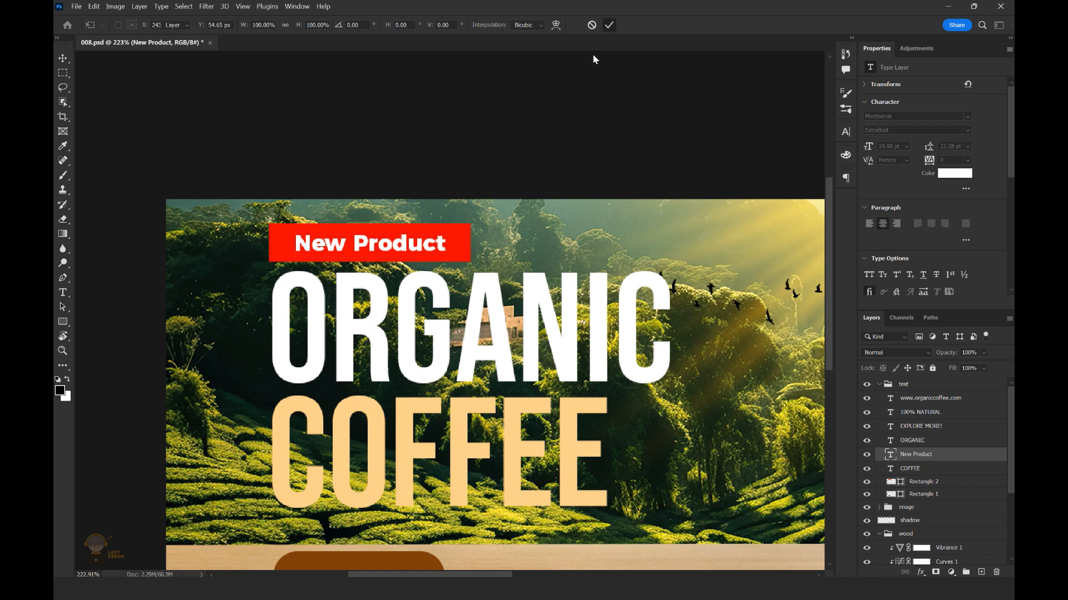
{"action": "key", "text": "alt+bracketleft"}
{"action": "key", "text": "alt+bracketleft"}
{"action": "key", "text": "Return"}
- Duplicate the red rectangle and rotate the copy into a steep diagonal strip crossing the original's right end
{"action": "key", "text": "ctrl+j"}
{"action": "key", "text": "ctrl+t"}
{"action": "left_click_drag", "start_coordinate": [262, 220], "coordinate": [556, 119]}
{"action": "left_click", "coordinate": [609, 25]}
{"action": "scroll", "coordinate": [515, 247], "scroll_direction": "up", "scroll_amount": 3}
{"action": "left_click_drag", "start_coordinate": [514, 248], "coordinate": [493, 249]}
- Mask the diagonal copy's shape out of the red rectangle with an inverted layer mask, and hide the copy for a slanted end
{"action": "left_click", "coordinate": [906, 492]}
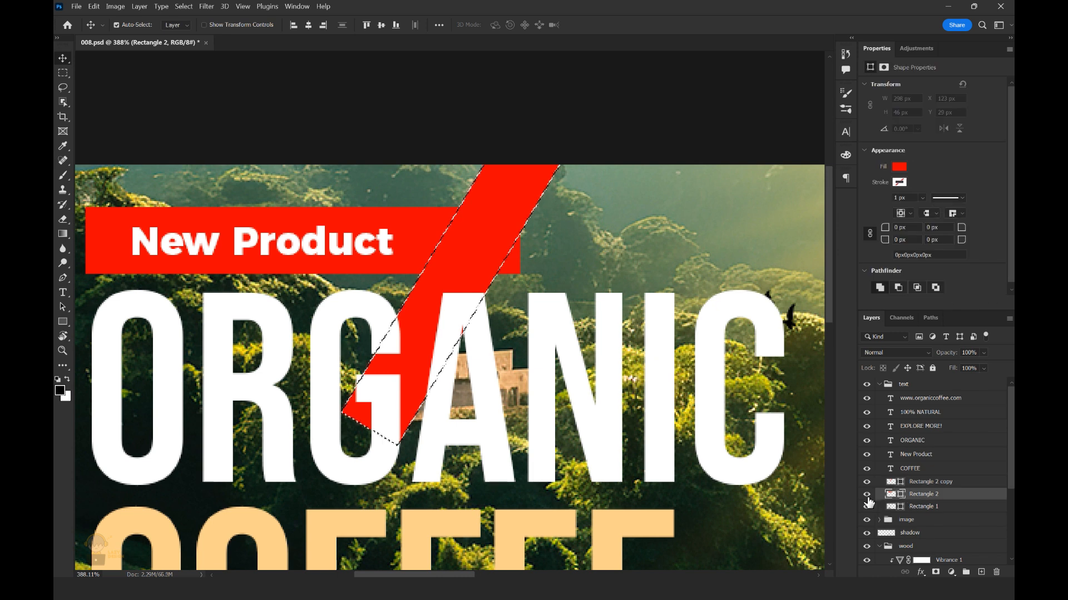
{"action": "left_click", "coordinate": [891, 482], "text": "ctrl"}
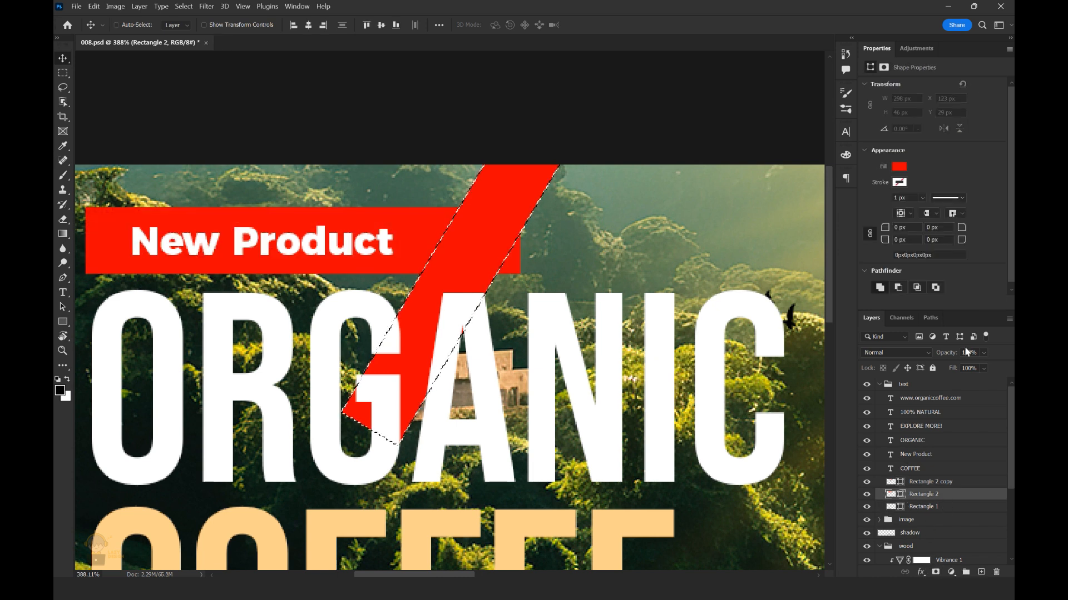
{"action": "left_click", "coordinate": [935, 572]}
{"action": "key", "text": "ctrl+i"}
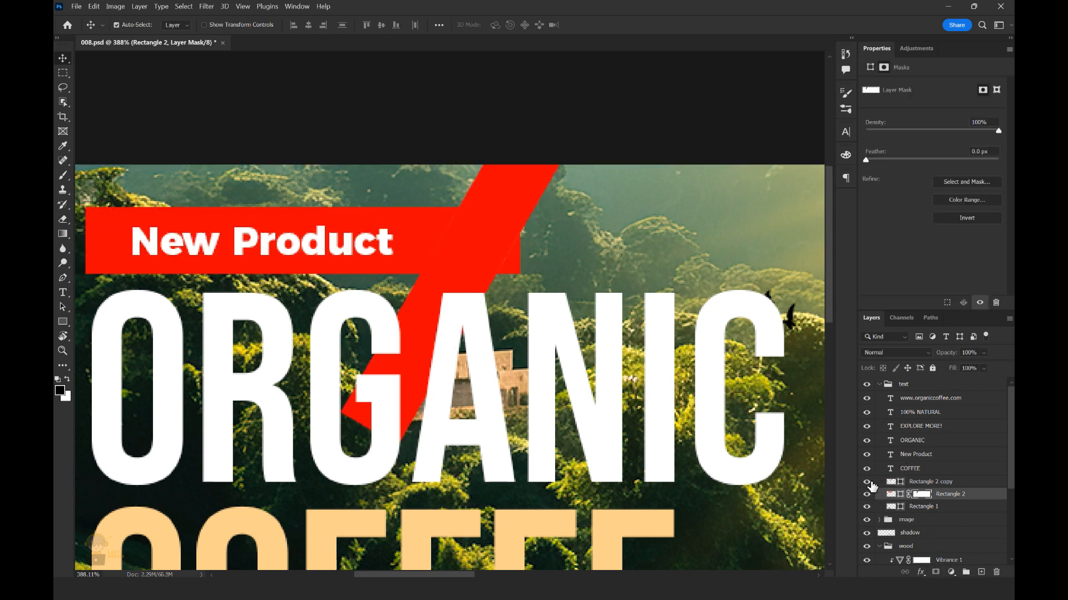
{"action": "left_click", "coordinate": [871, 484]}
{"action": "key", "text": "b"}
{"action": "key", "text": "ctrl+0"}
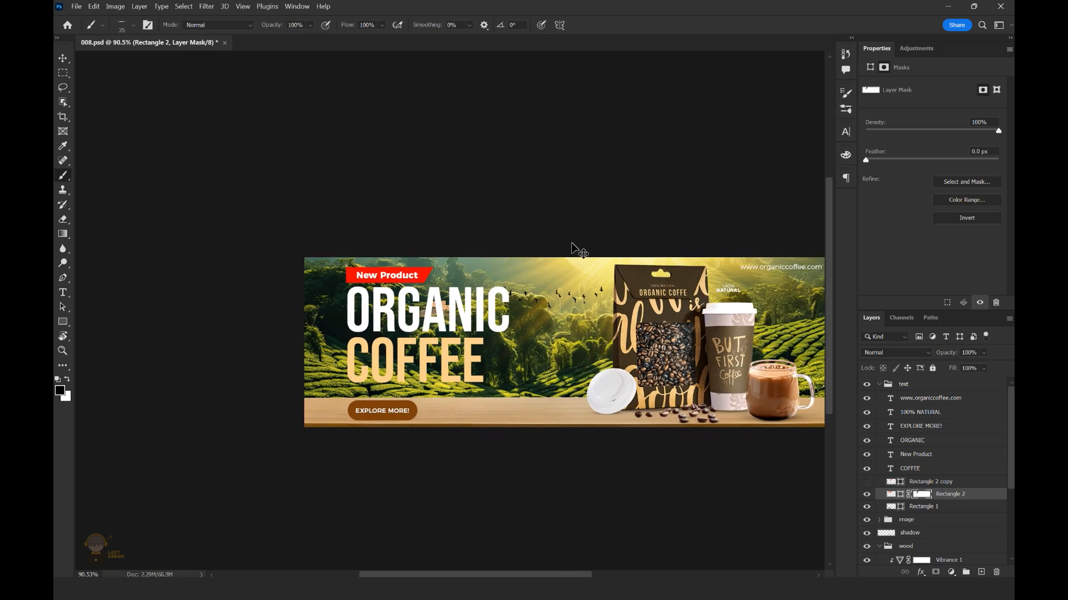
{"action": "scroll", "coordinate": [389, 272], "scroll_direction": "up", "scroll_amount": 5}
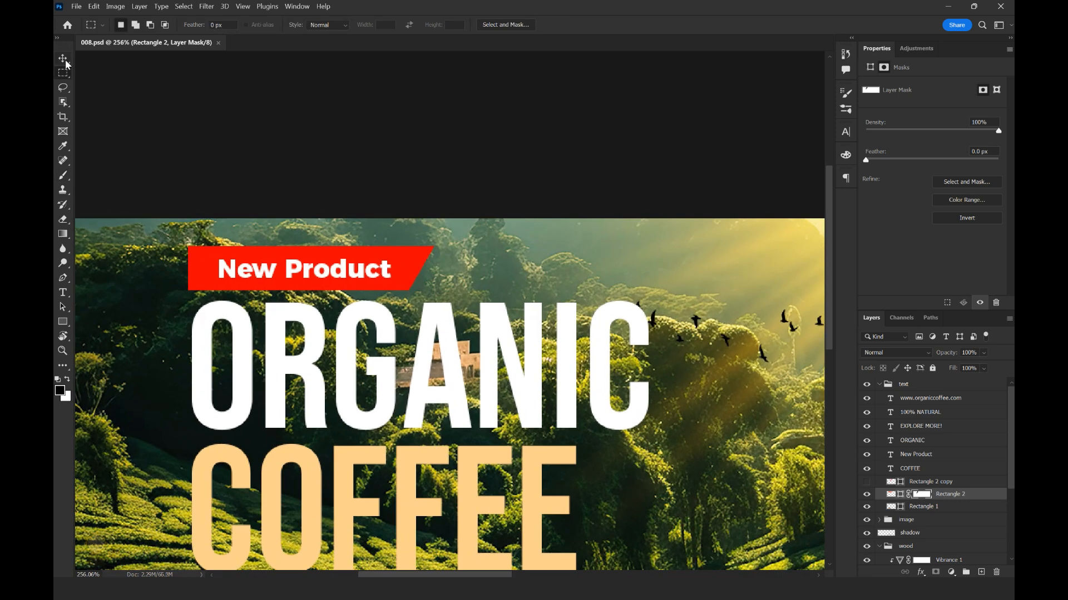
- Shift the New Product text left to balance its margins on the slanted red label, and save the file
{"action": "left_click", "coordinate": [63, 57]}
{"action": "left_click_drag", "start_coordinate": [372, 272], "coordinate": [365, 273]}
{"action": "key", "text": "m"}
{"action": "left_click_drag", "start_coordinate": [423, 359], "coordinate": [423, 359]}
{"action": "key", "text": "ctrl+d"}
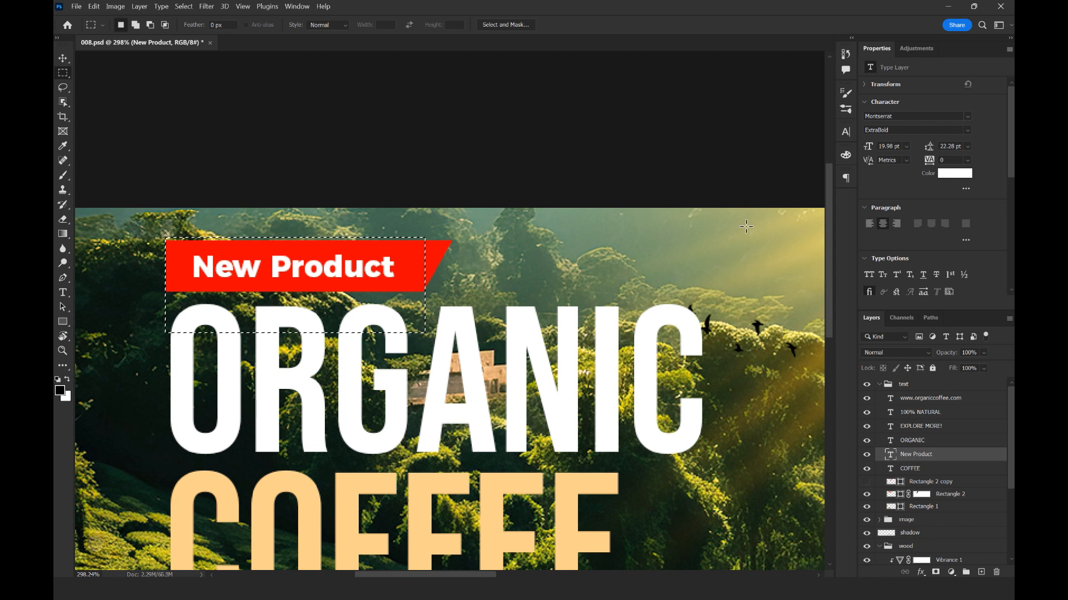
{"action": "key", "text": "v"}
{"action": "left_click_drag", "start_coordinate": [740, 267], "coordinate": [502, 401]}
{"action": "key", "text": "ctrl+s"}
- Move the red label and New Product text together, aligned with ORGANIC's left edge, placing the label at X 126, Y 25 px
{"action": "scroll", "coordinate": [239, 278], "scroll_direction": "up", "scroll_amount": 5}
{"action": "left_click", "coordinate": [187, 308]}
{"action": "left_click_drag", "start_coordinate": [188, 308], "coordinate": [180, 286]}
{"action": "left_click", "coordinate": [222, 301], "text": "shift"}
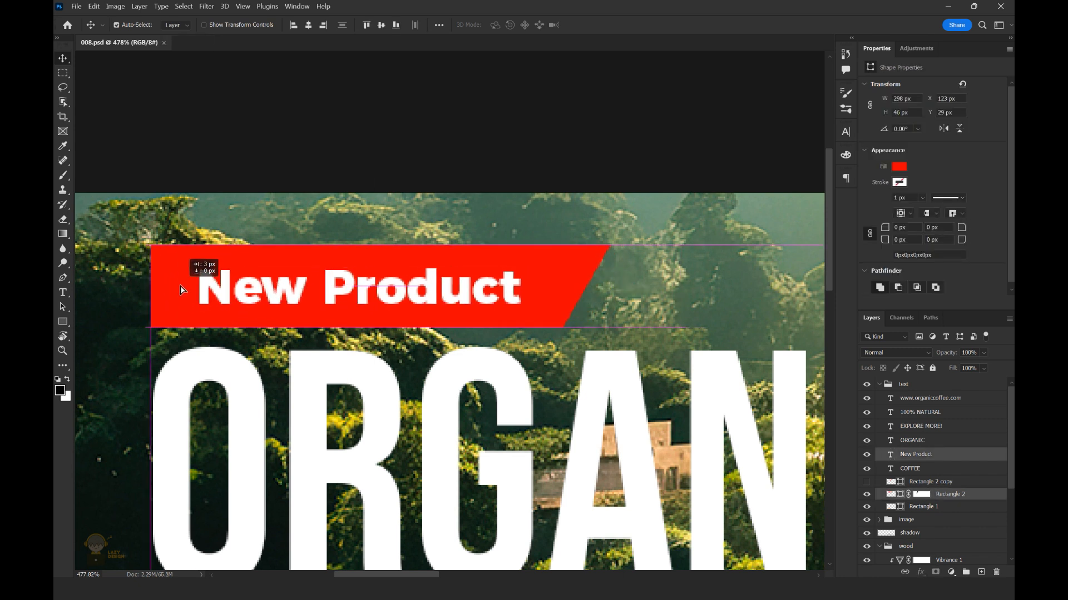
{"action": "scroll", "coordinate": [603, 286], "scroll_direction": "down", "scroll_amount": 5}
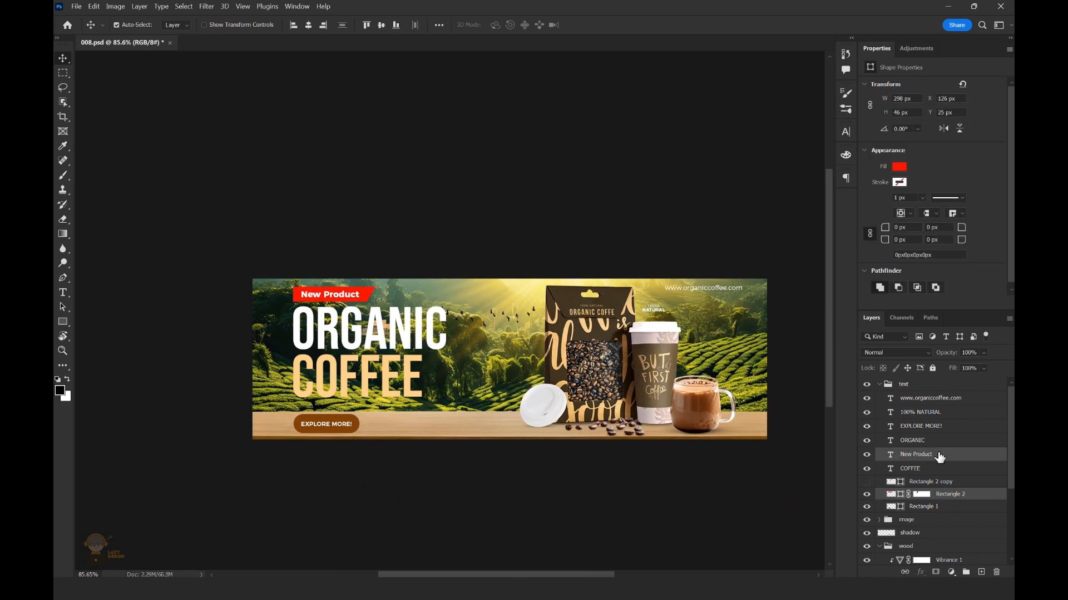
{"action": "left_click", "coordinate": [903, 385]}
{"action": "left_click", "coordinate": [879, 385]}
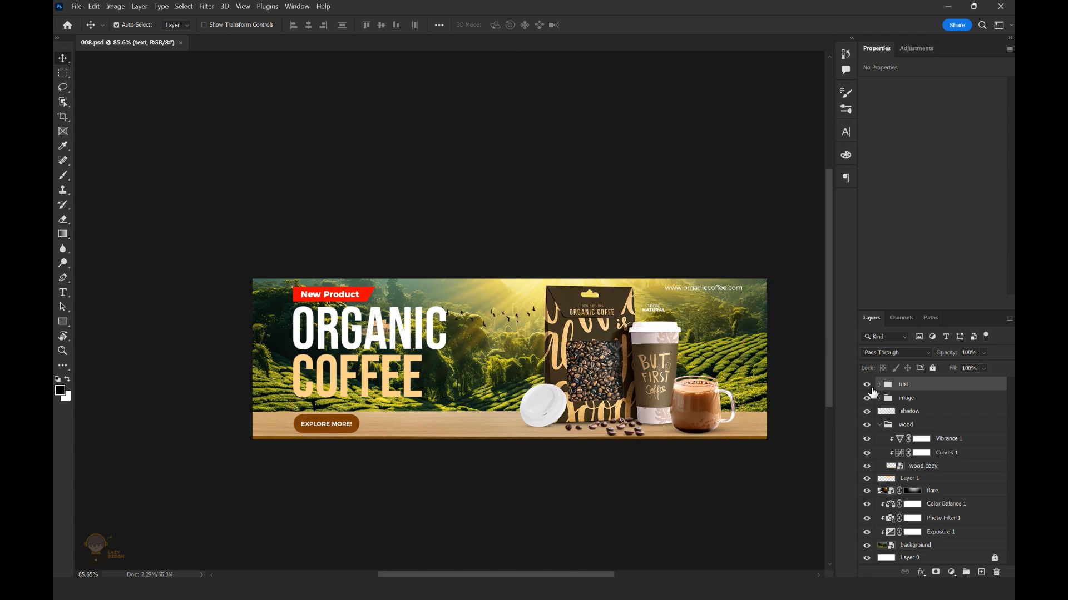
{"action": "left_click", "coordinate": [878, 384]}
{"action": "left_click_drag", "start_coordinate": [933, 414], "coordinate": [977, 388]}
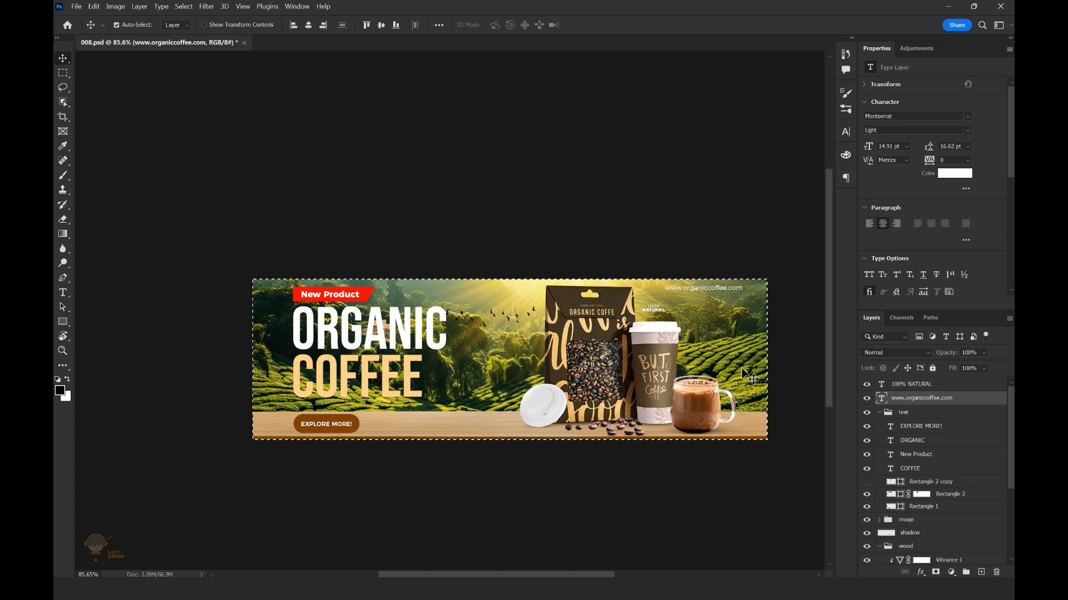
{"action": "key", "text": "alt+bracketleft"}
{"action": "key", "text": "ctrl+d"}
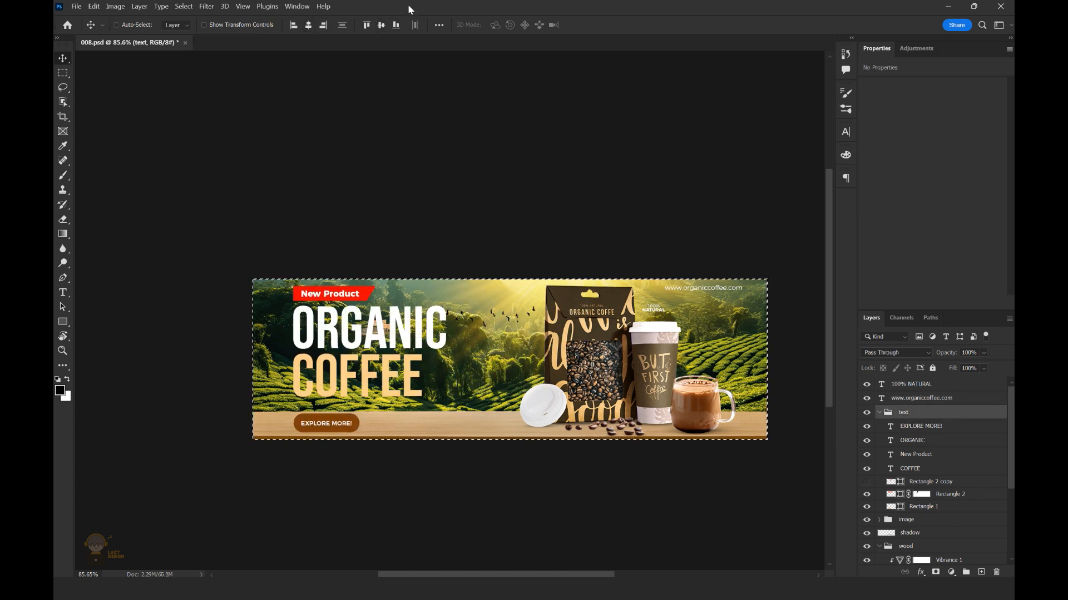
- Try to lower the ORGANIC headline toward COFFEE, and undo the move
{"action": "scroll", "coordinate": [416, 333], "scroll_direction": "down", "scroll_amount": 1}
{"action": "scroll", "coordinate": [416, 383], "scroll_direction": "up", "scroll_amount": 3}
{"action": "left_click", "coordinate": [417, 386], "text": "ctrl"}
{"action": "left_click_drag", "start_coordinate": [382, 317], "coordinate": [383, 329]}
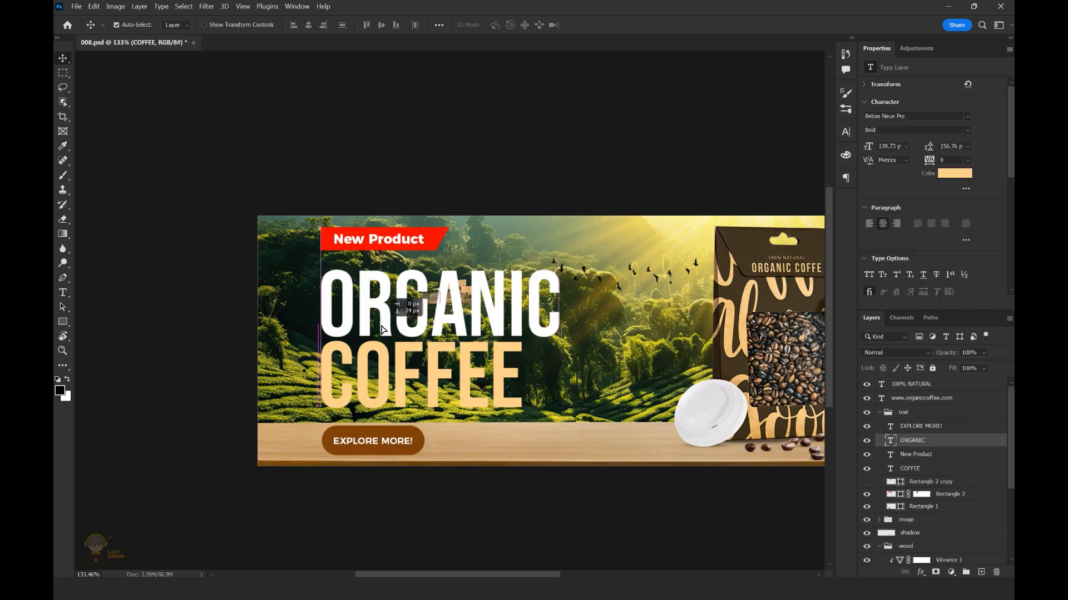
{"action": "key", "text": "ctrl+z"}
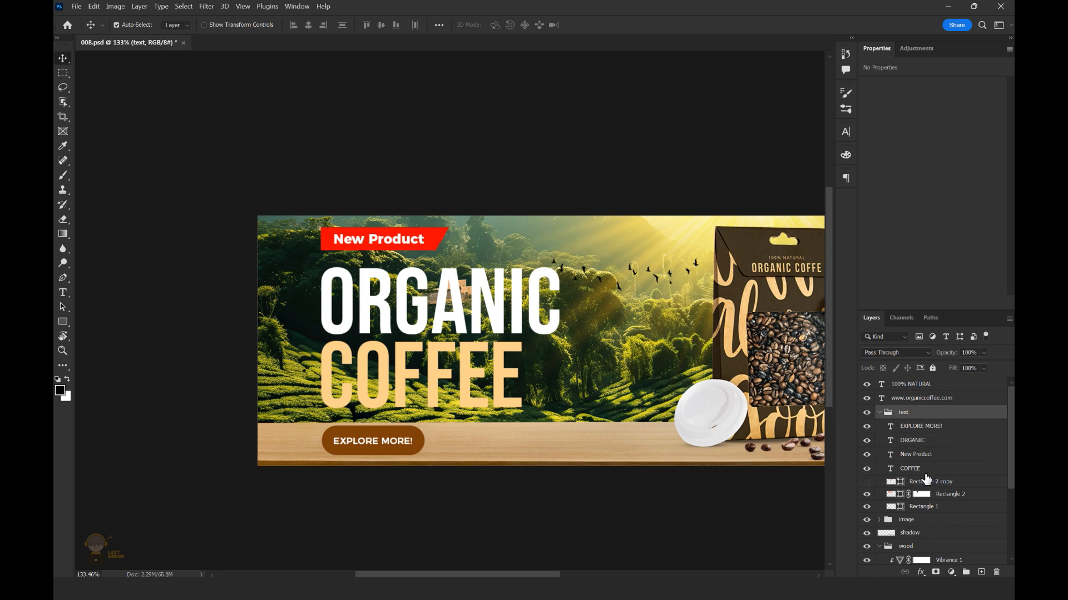
- Move the red label and New Product text down together, closer to ORGANIC, placing the label at Y 36 px
{"action": "left_click", "coordinate": [952, 497]}
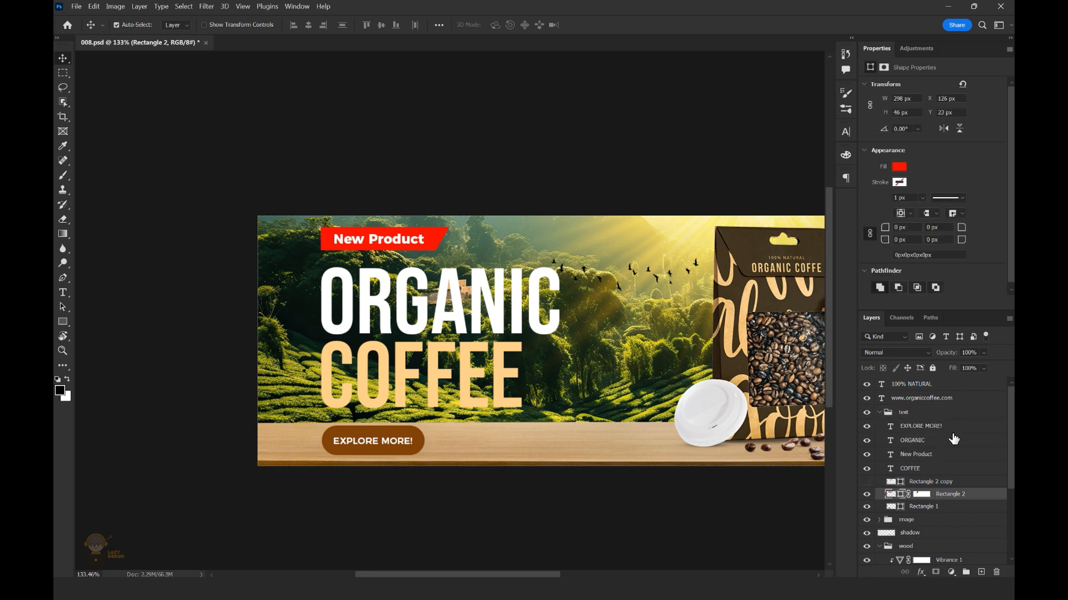
{"action": "left_click", "coordinate": [939, 457], "text": "ctrl"}
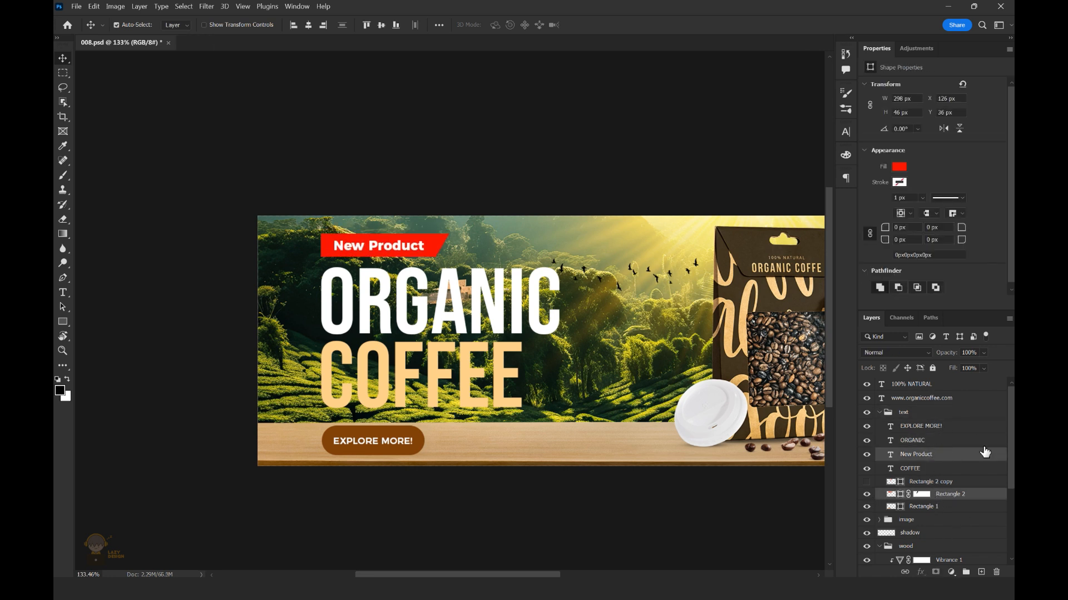
{"action": "scroll", "coordinate": [496, 162], "scroll_direction": "down", "scroll_amount": 4}
{"action": "key", "text": "Down"}
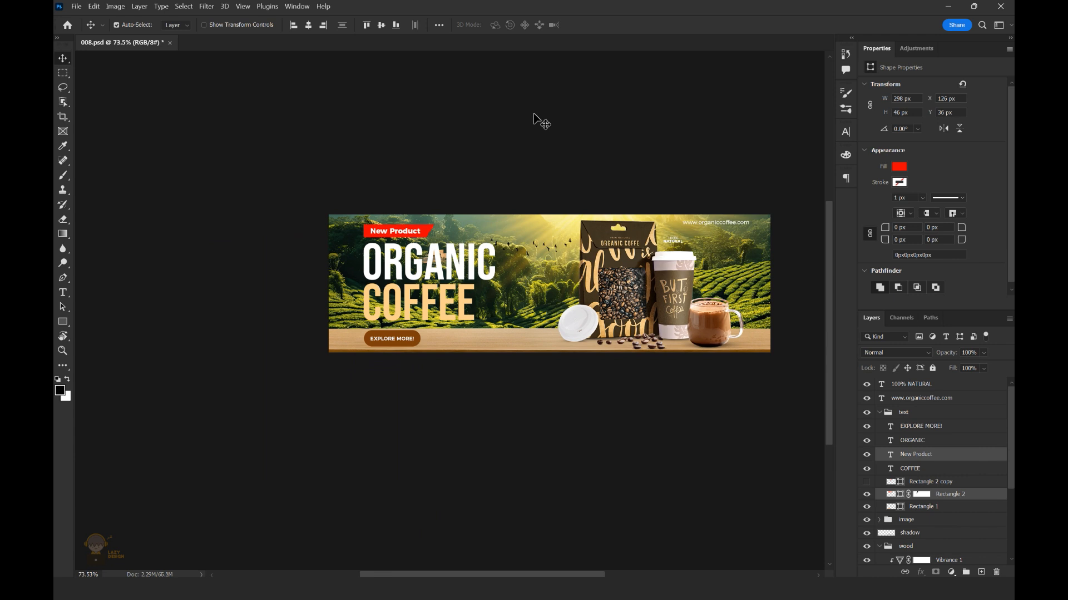
{"action": "key", "text": "Up"}
- Re-centre the complete text group vertically on the canvas and clear the selection
{"action": "left_click", "coordinate": [906, 413]}
{"action": "key", "text": "ctrl+a"}
{"action": "left_click", "coordinate": [308, 25]}
{"action": "key", "text": "ctrl+z"}
{"action": "key", "text": "ctrl+d"}
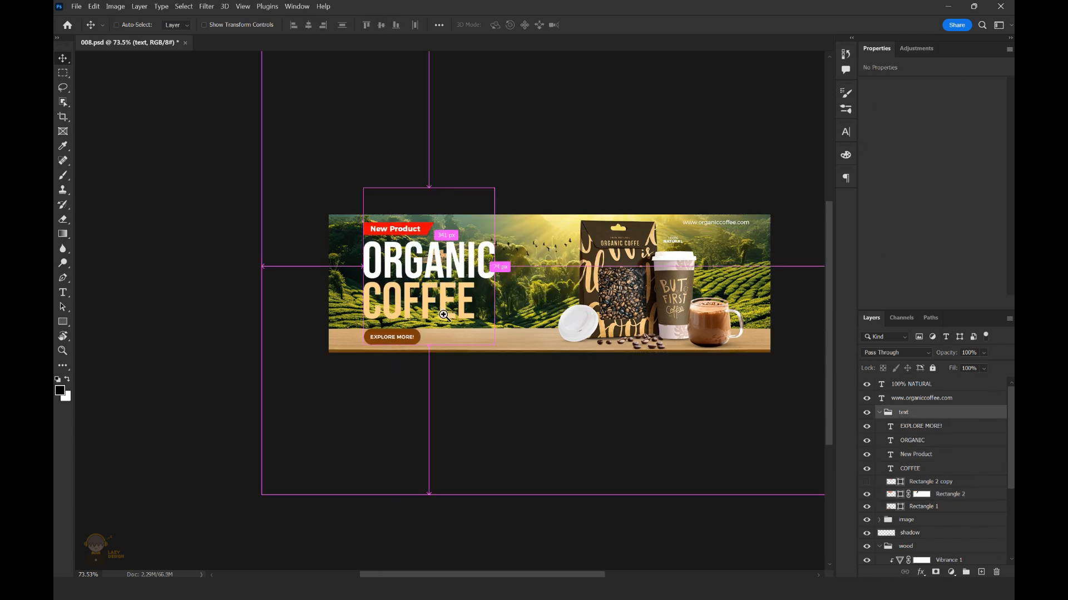
- Enlarge the wooden tabletop layers to about 156% width and 154% height, and reposition them along the banner's lower edge
{"action": "scroll", "coordinate": [338, 325], "scroll_direction": "up", "scroll_amount": 3}
{"action": "scroll", "coordinate": [338, 325], "scroll_direction": "down", "scroll_amount": 3}
{"action": "left_click", "coordinate": [448, 365], "text": "ctrl"}
{"action": "key", "text": "ctrl+t"}
{"action": "left_click_drag", "start_coordinate": [753, 334], "coordinate": [806, 335]}
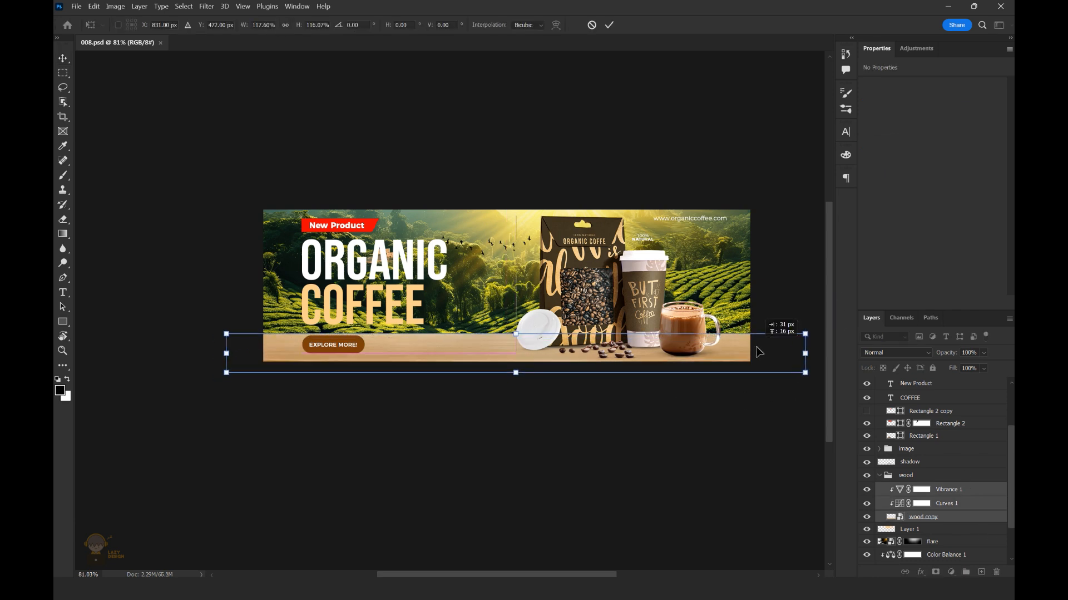
{"action": "left_click_drag", "start_coordinate": [226, 375], "coordinate": [132, 384]}
{"action": "left_click_drag", "start_coordinate": [429, 357], "coordinate": [441, 362]}
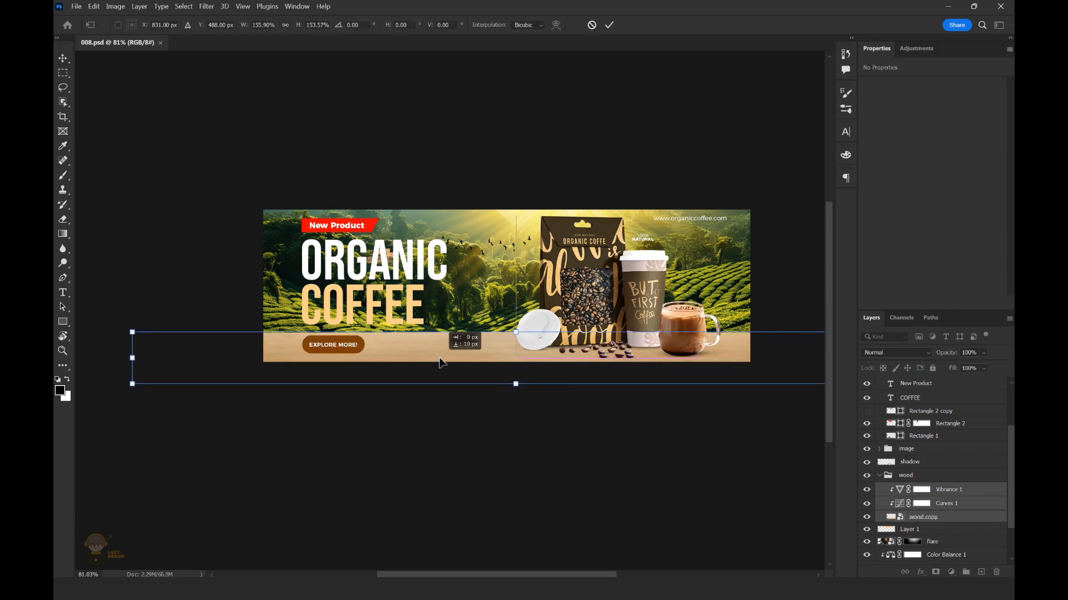
{"action": "left_click", "coordinate": [609, 25]}
{"action": "key", "text": "ctrl+t"}
{"action": "scroll", "coordinate": [557, 419], "scroll_direction": "down", "scroll_amount": 3}
{"action": "scroll", "coordinate": [552, 389], "scroll_direction": "up", "scroll_amount": 3}
{"action": "mouse_move", "coordinate": [709, 352]}
{"action": "left_mouse_down"}
{"action": "mouse_move", "coordinate": [677, 347]}
{"action": "mouse_move", "coordinate": [717, 351]}
{"action": "left_mouse_up"}
{"action": "left_click", "coordinate": [609, 25]}
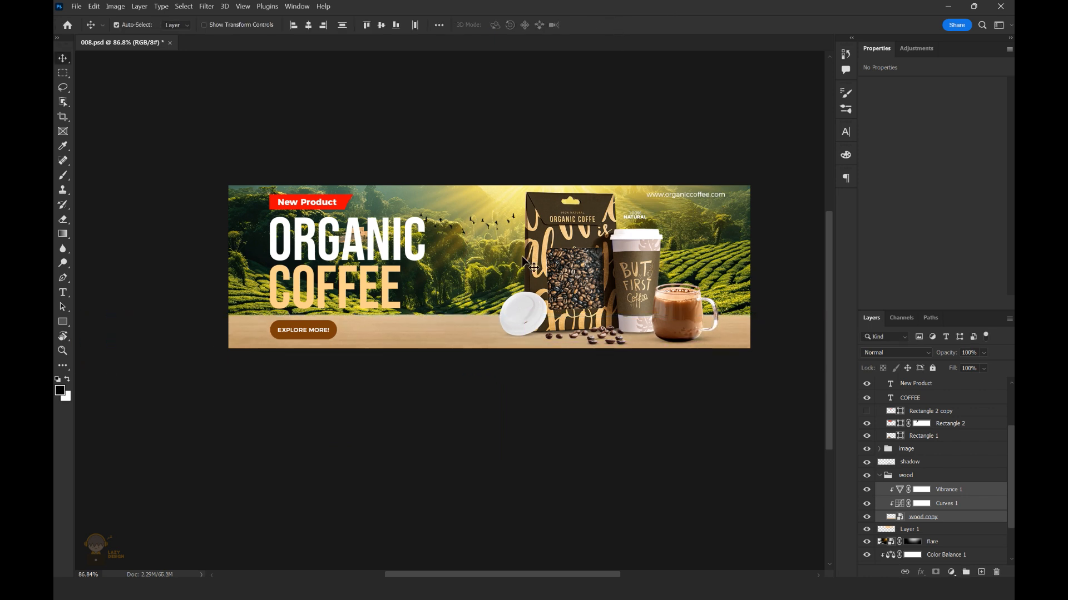
- Examine the Vibrance and Curves adjustments applied to the wooden tabletop
{"action": "scroll", "coordinate": [559, 390], "scroll_direction": "down", "scroll_amount": 3}
{"action": "left_click", "coordinate": [955, 492]}
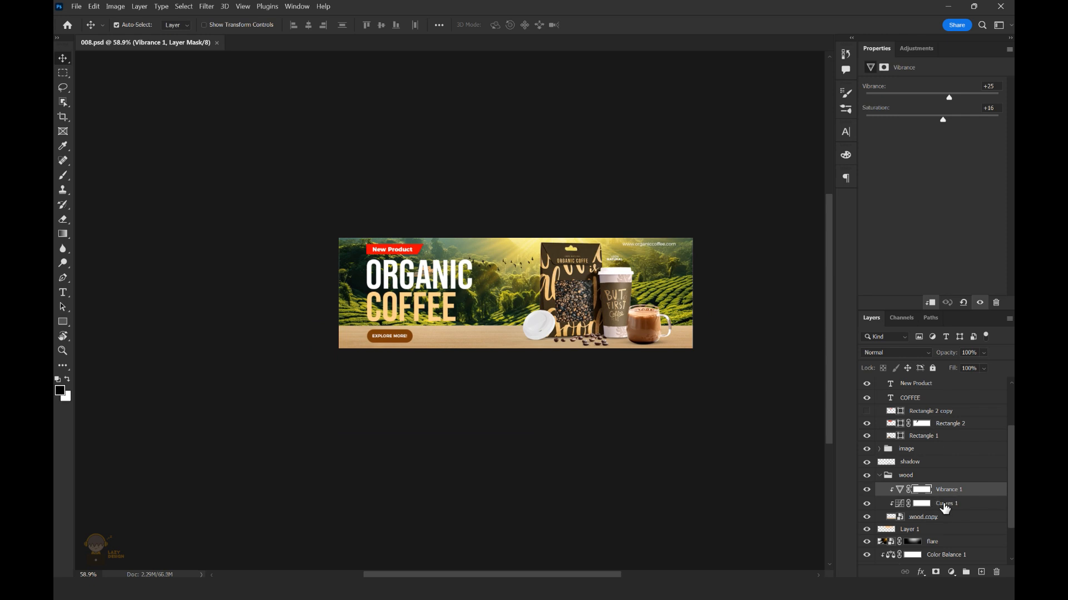
{"action": "left_click", "coordinate": [945, 506]}
{"action": "scroll", "coordinate": [564, 349], "scroll_direction": "up", "scroll_amount": 3}
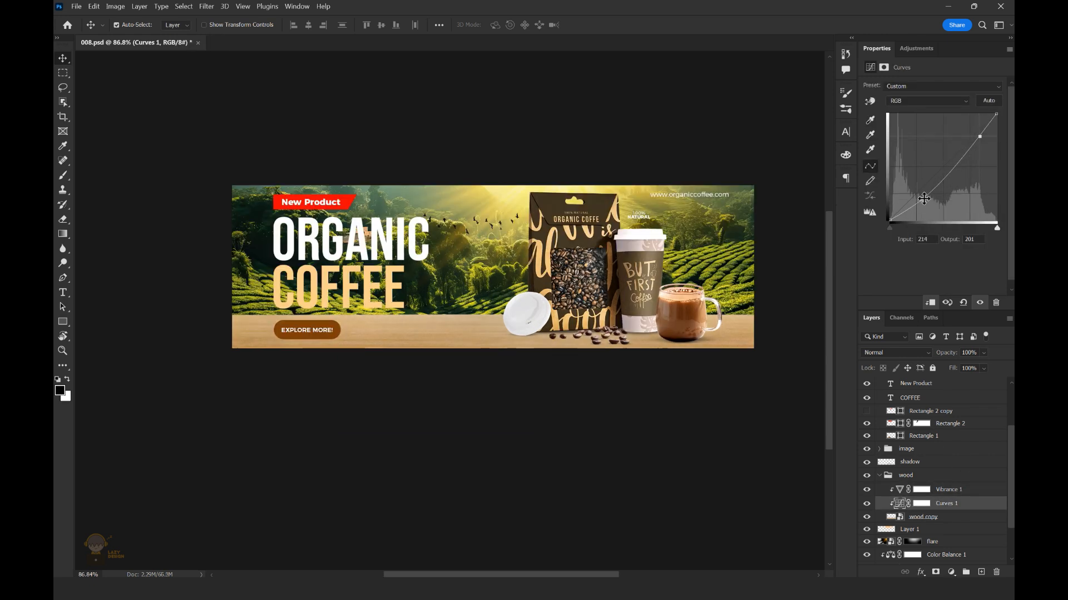
{"action": "scroll", "coordinate": [609, 164], "scroll_direction": "down", "scroll_amount": 2}
{"action": "scroll", "coordinate": [612, 267], "scroll_direction": "up", "scroll_amount": 4}
{"action": "left_click", "coordinate": [605, 299]}
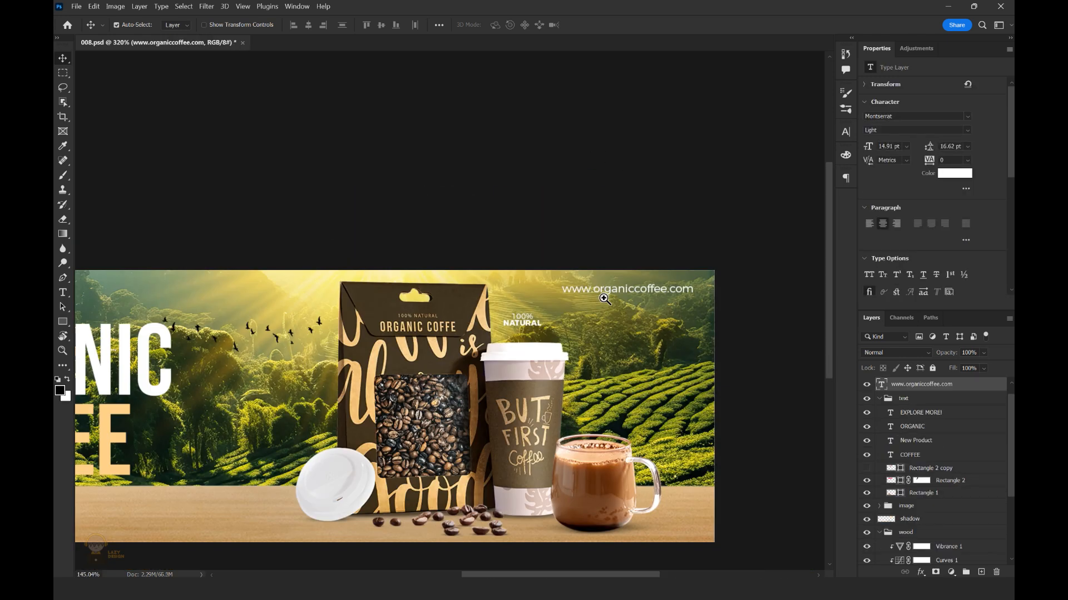
{"action": "scroll", "coordinate": [605, 299], "scroll_direction": "down", "scroll_amount": 2}
{"action": "left_click_drag", "start_coordinate": [647, 292], "coordinate": [627, 292]}
{"action": "left_click_drag", "start_coordinate": [688, 254], "coordinate": [690, 253]}
- Collapse the text group and nudge it left to narrow the margin beside the headline
{"action": "left_click", "coordinate": [912, 426]}
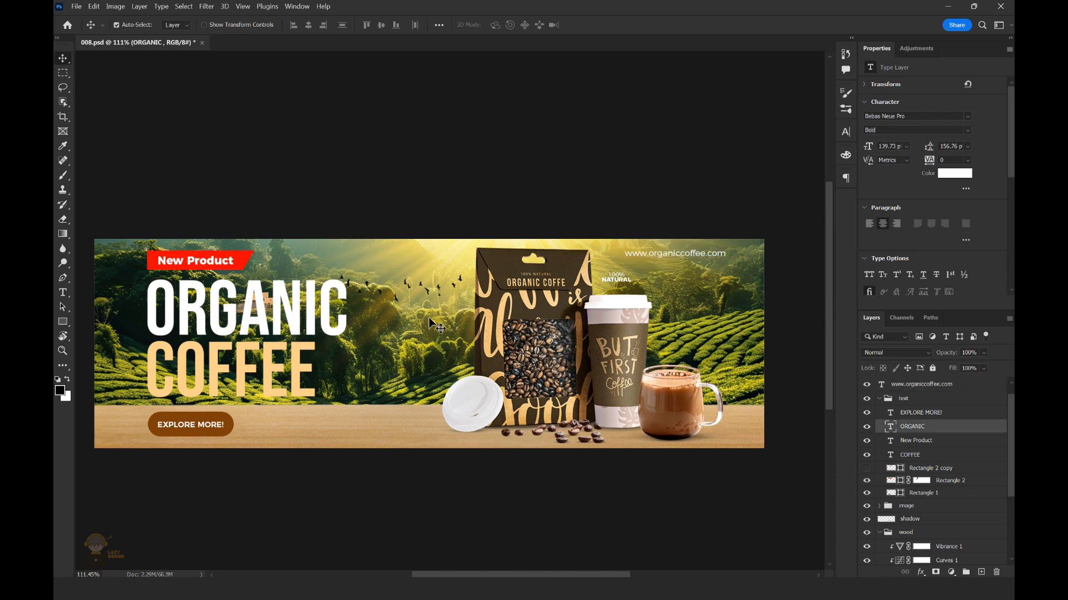
{"action": "left_click", "coordinate": [903, 399]}
{"action": "left_click", "coordinate": [878, 399]}
{"action": "key", "text": "shift+Left"}
{"action": "key", "text": "shift+Left"}
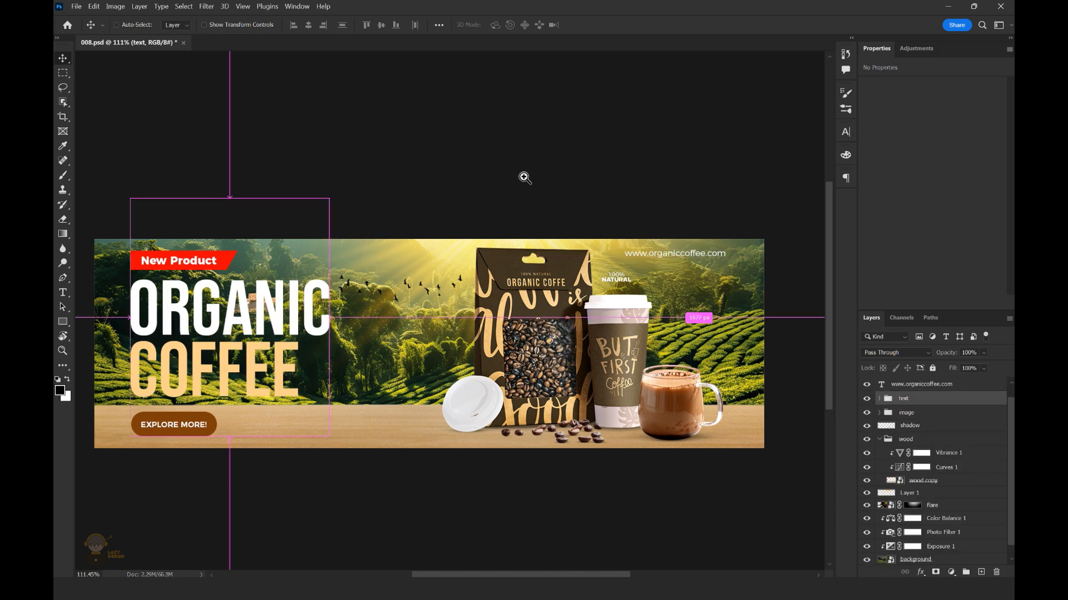
{"action": "scroll", "coordinate": [525, 139], "scroll_direction": "down", "scroll_amount": 2}
{"action": "scroll", "coordinate": [622, 229], "scroll_direction": "up", "scroll_amount": 2}
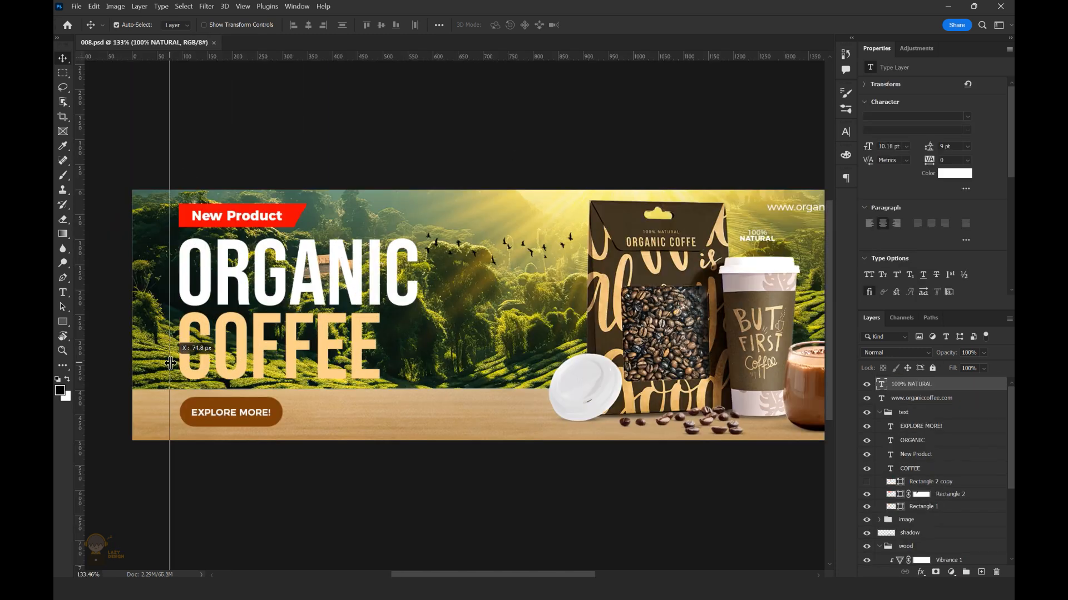
- Clear the extra guides and place a single vertical guide at the left edge of ORGANIC's O
{"action": "left_click_drag", "start_coordinate": [170, 351], "coordinate": [177, 359]}
{"action": "scroll", "coordinate": [203, 221], "scroll_direction": "up", "scroll_amount": 6}
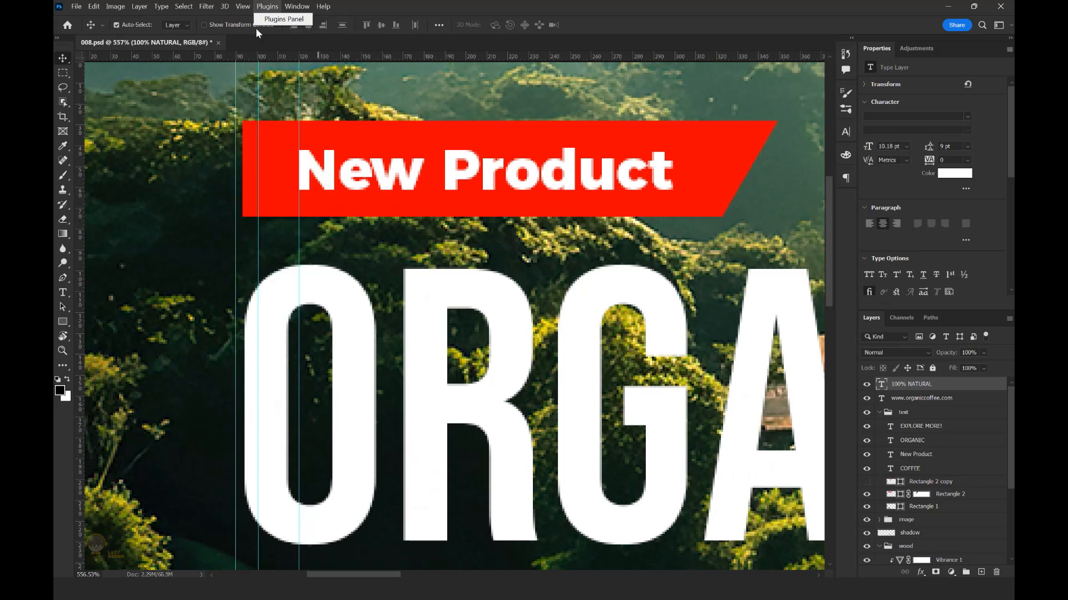
{"action": "left_click", "coordinate": [242, 6]}
{"action": "left_click", "coordinate": [378, 293]}
{"action": "left_click_drag", "start_coordinate": [245, 381], "coordinate": [245, 381]}
{"action": "scroll", "coordinate": [267, 195], "scroll_direction": "up", "scroll_amount": 4}
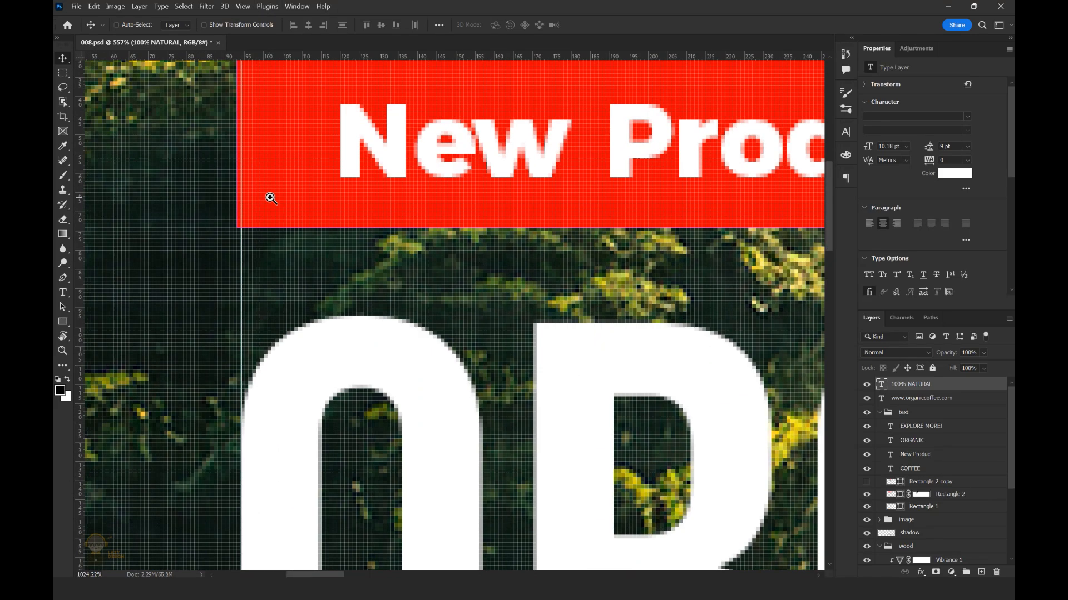
- Align the New Product label and the EXPLORE MORE! button, each with its text, to the guide at X 94 px
{"action": "left_click", "coordinate": [326, 214]}
{"action": "scroll", "coordinate": [293, 195], "scroll_direction": "down", "scroll_amount": 5}
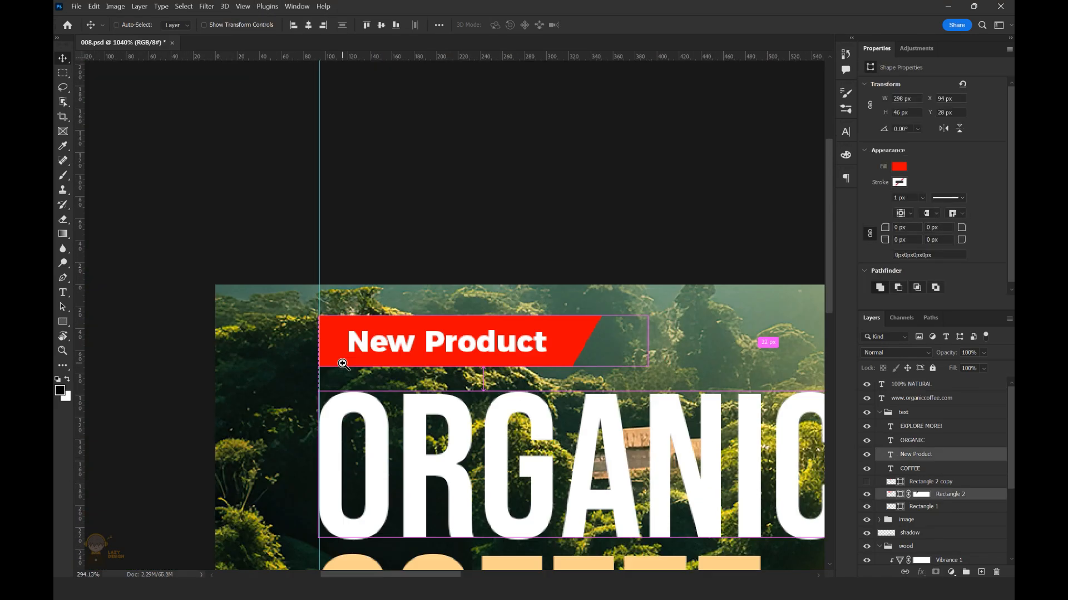
{"action": "scroll", "coordinate": [432, 336], "scroll_direction": "down", "scroll_amount": 3}
{"action": "scroll", "coordinate": [431, 336], "scroll_direction": "up", "scroll_amount": 4}
{"action": "left_click", "coordinate": [431, 336]}
{"action": "key", "text": "ctrl+0"}
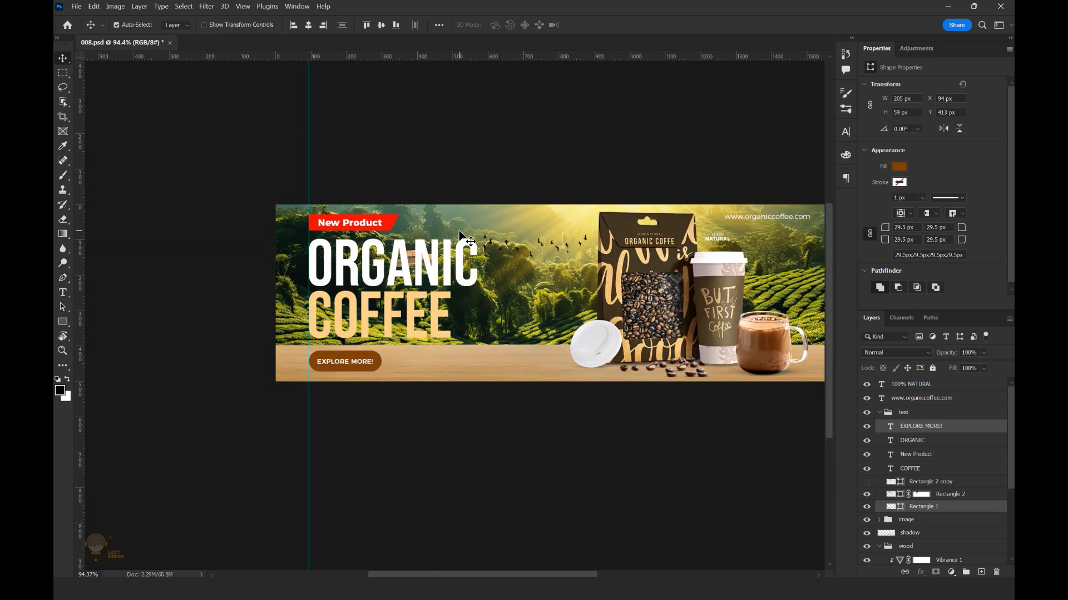
- Select the left margin strip, about 98 by 500 px, and fill it with black on a new layer
{"action": "key", "text": "m"}
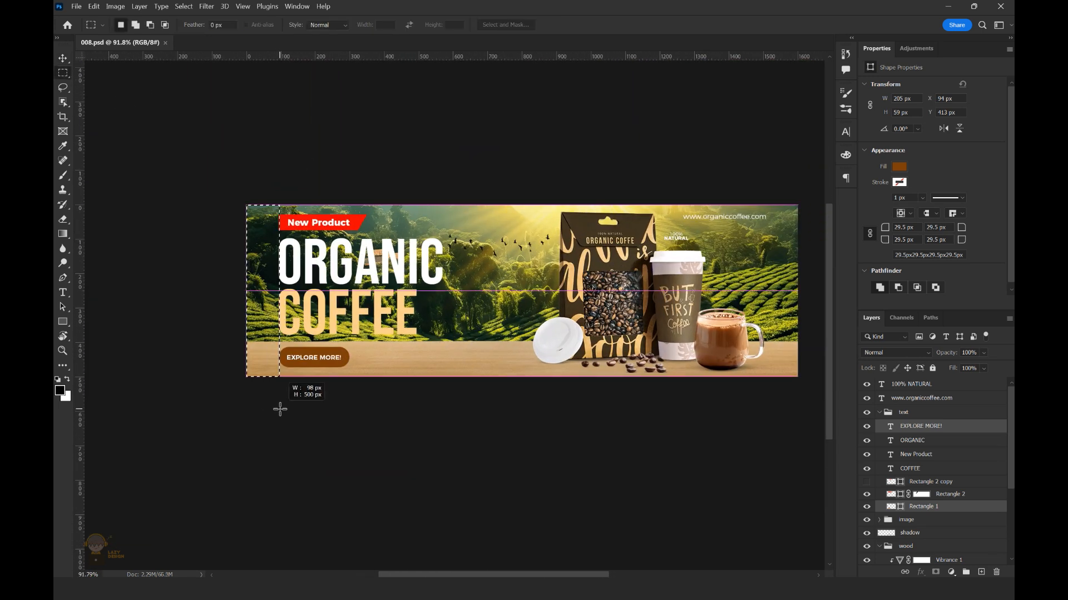
{"action": "scroll", "coordinate": [270, 297], "scroll_direction": "up", "scroll_amount": 5}
{"action": "key", "text": "ctrl+shift+alt+n"}
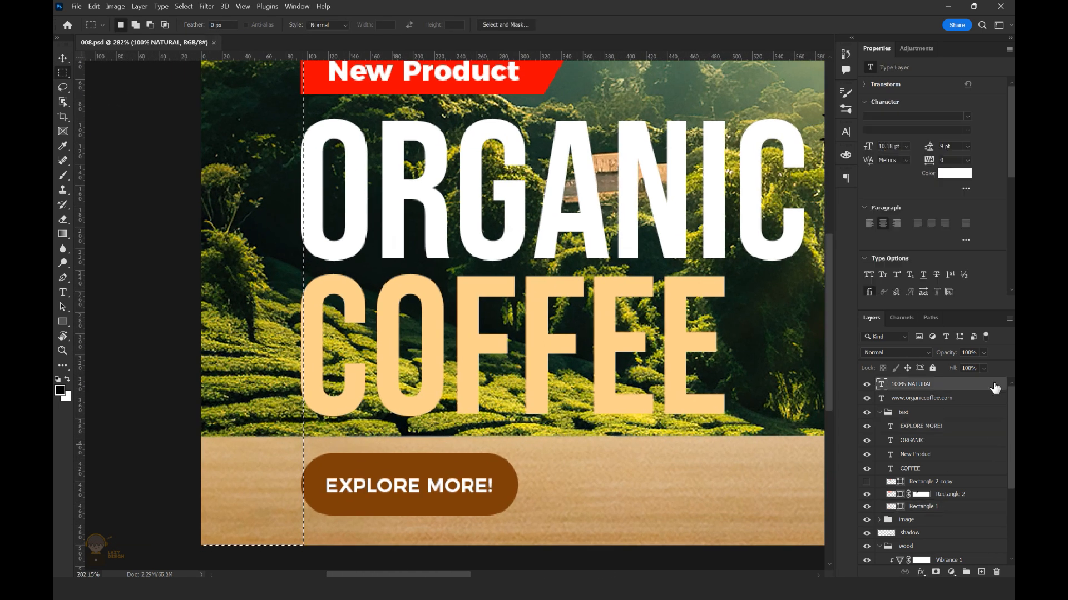
{"action": "key", "text": "alt+BackSpace"}
{"action": "key", "text": "v"}
- Scale the black strip to 94 px wide so that it ends at the headline's left edge
{"action": "scroll", "coordinate": [309, 353], "scroll_direction": "up", "scroll_amount": 8}
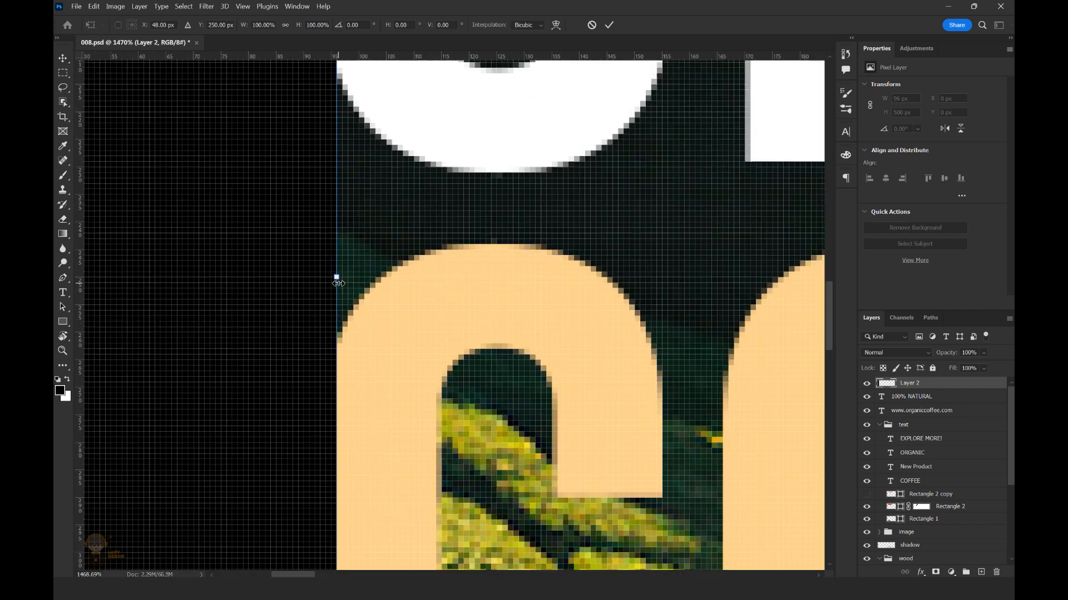
{"action": "scroll", "coordinate": [457, 296], "scroll_direction": "down", "scroll_amount": 7}
{"action": "scroll", "coordinate": [457, 296], "scroll_direction": "down", "scroll_amount": 5}
{"action": "key", "text": "ctrl+t"}
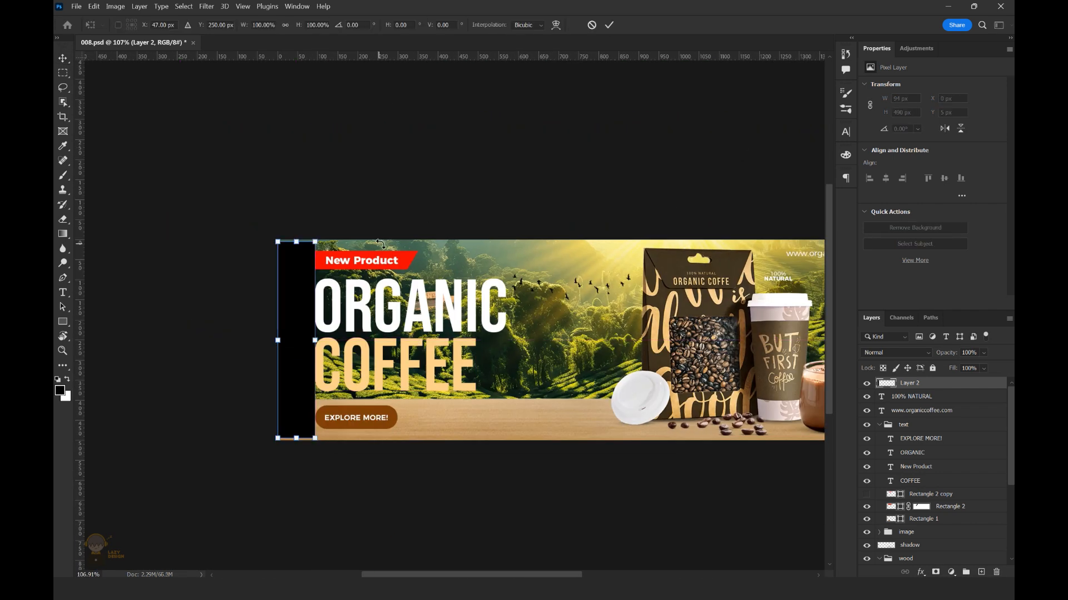
{"action": "left_click", "coordinate": [608, 25]}
{"action": "left_click", "coordinate": [323, 25]}
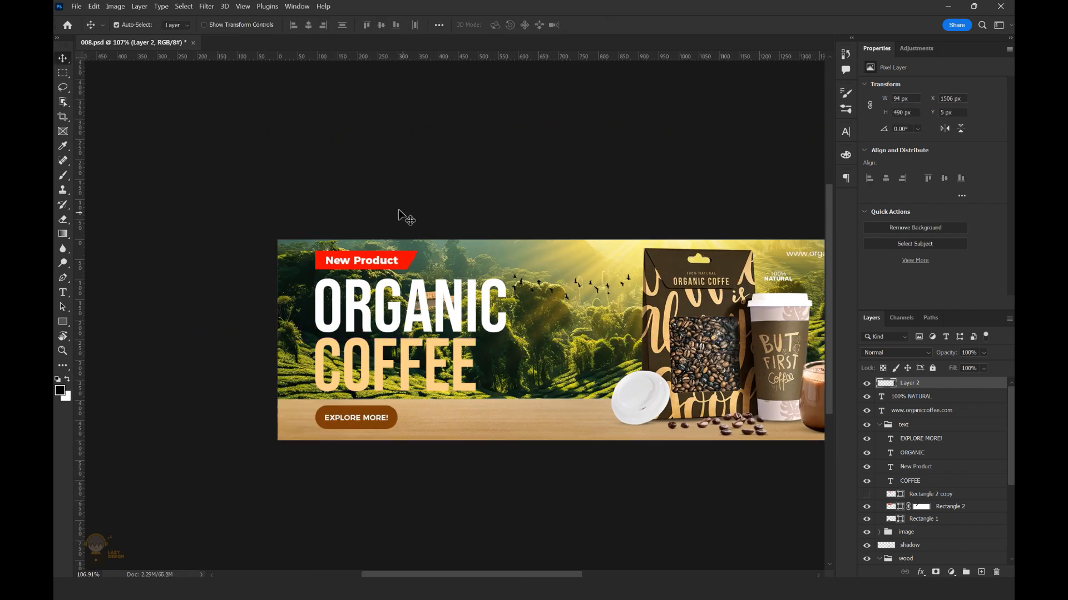
{"action": "scroll", "coordinate": [686, 267], "scroll_direction": "up", "scroll_amount": 5}
{"action": "left_click", "coordinate": [612, 242]}
{"action": "key", "text": "Delete"}
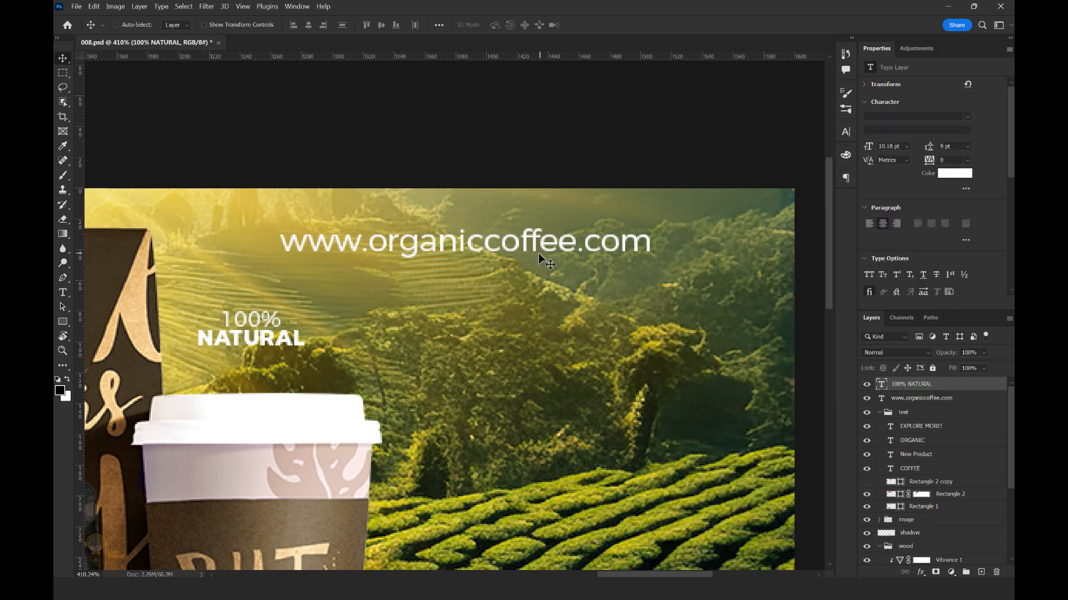
- Draw a green rectangle about 190 by 126 px between headline and pouch, with its upper-left and lower-right corners rounded to 30 px
{"action": "scroll", "coordinate": [538, 252], "scroll_direction": "down", "scroll_amount": 6}
{"action": "scroll", "coordinate": [380, 340], "scroll_direction": "up", "scroll_amount": 1}
{"action": "key", "text": "u"}
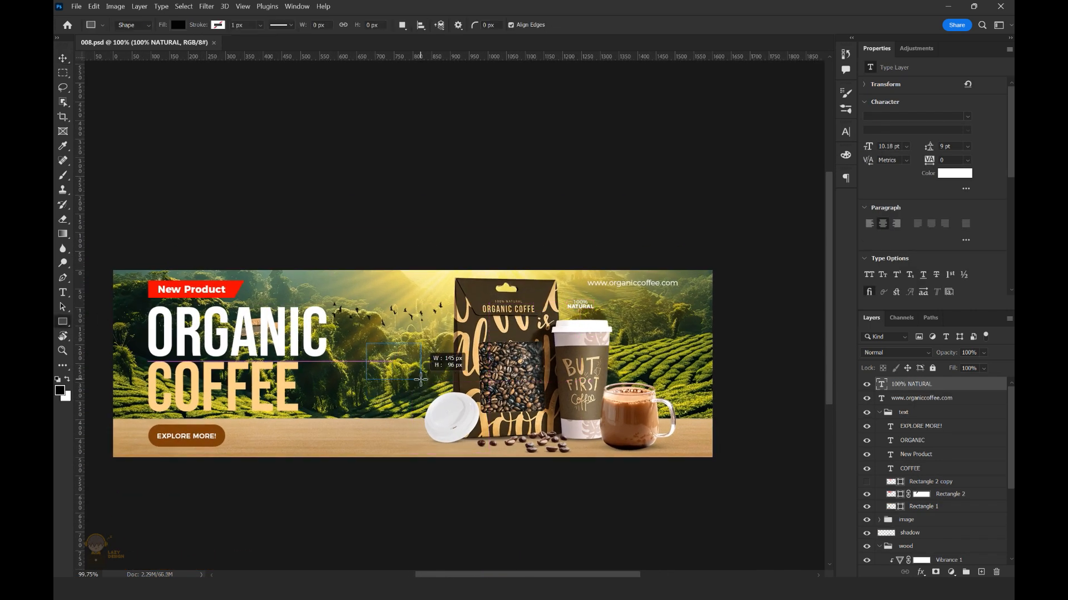
{"action": "left_click_drag", "start_coordinate": [438, 390], "coordinate": [437, 390]}
{"action": "left_click", "coordinate": [899, 166]}
{"action": "left_click", "coordinate": [923, 227]}
{"action": "key", "text": "v"}
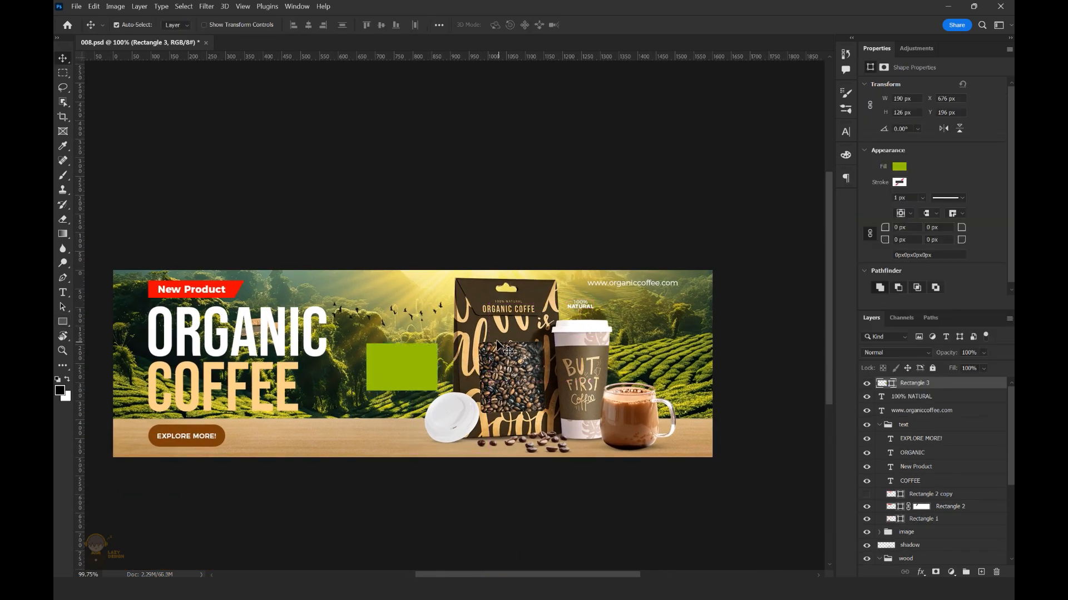
{"action": "scroll", "coordinate": [440, 336], "scroll_direction": "up", "scroll_amount": 3}
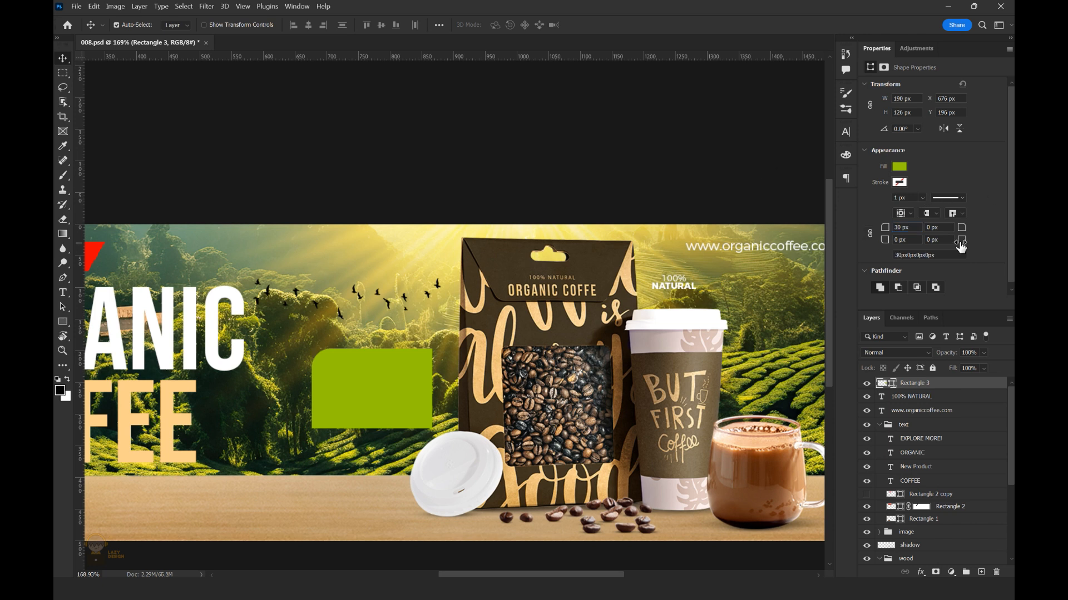
- Scale the green leaf shape to about 89 by 70 px, move it onto the 100% NATURAL text, and place its layer below Rectangle 1
{"action": "key", "text": "ctrl+t"}
{"action": "left_click_drag", "start_coordinate": [432, 349], "coordinate": [675, 284]}
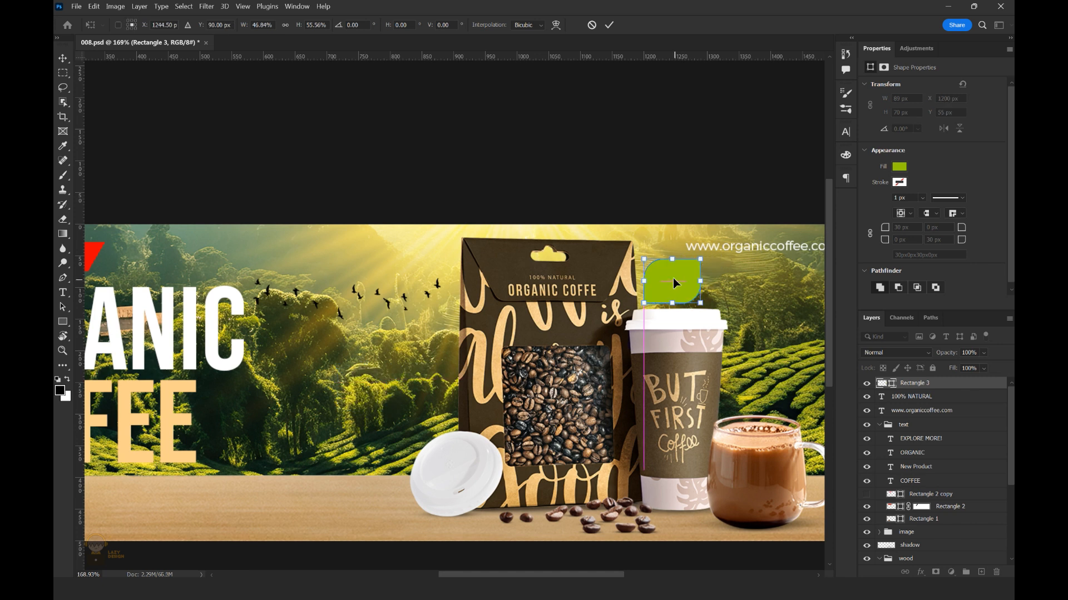
{"action": "key", "text": "Return"}
{"action": "left_click_drag", "start_coordinate": [917, 383], "coordinate": [968, 520]}
- Resize the green leaf shape around the 100% NATURAL text to 77 by 55 px, at X 1212, Y 65 px
{"action": "scroll", "coordinate": [661, 294], "scroll_direction": "up", "scroll_amount": 5}
{"action": "left_click_drag", "start_coordinate": [659, 327], "coordinate": [692, 328]}
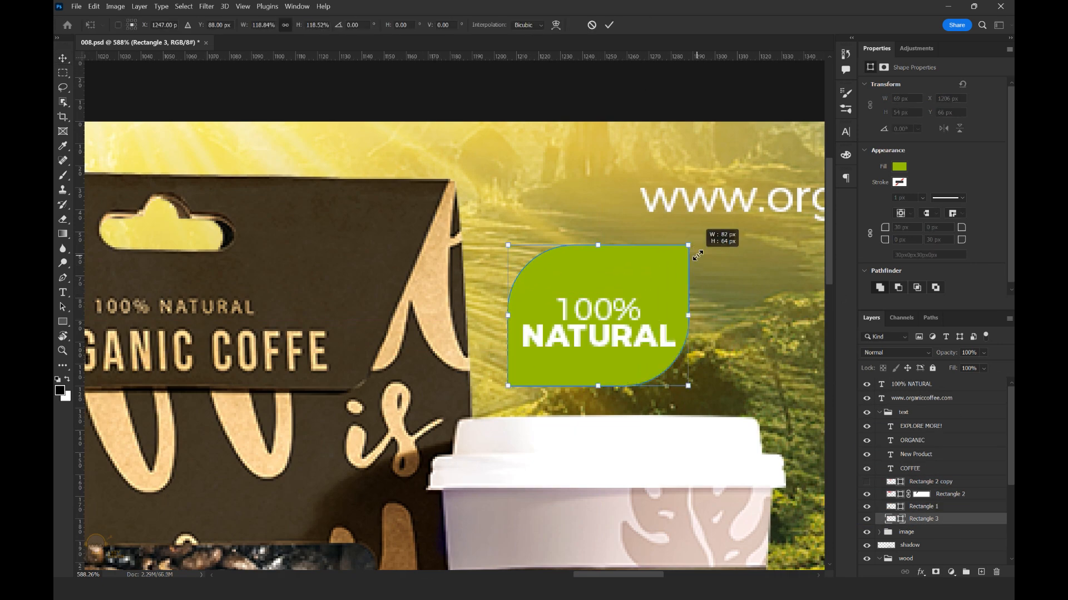
{"action": "left_click_drag", "start_coordinate": [598, 385], "coordinate": [598, 405]}
{"action": "left_click_drag", "start_coordinate": [519, 336], "coordinate": [505, 336]}
{"action": "left_click_drag", "start_coordinate": [597, 263], "coordinate": [597, 276]}
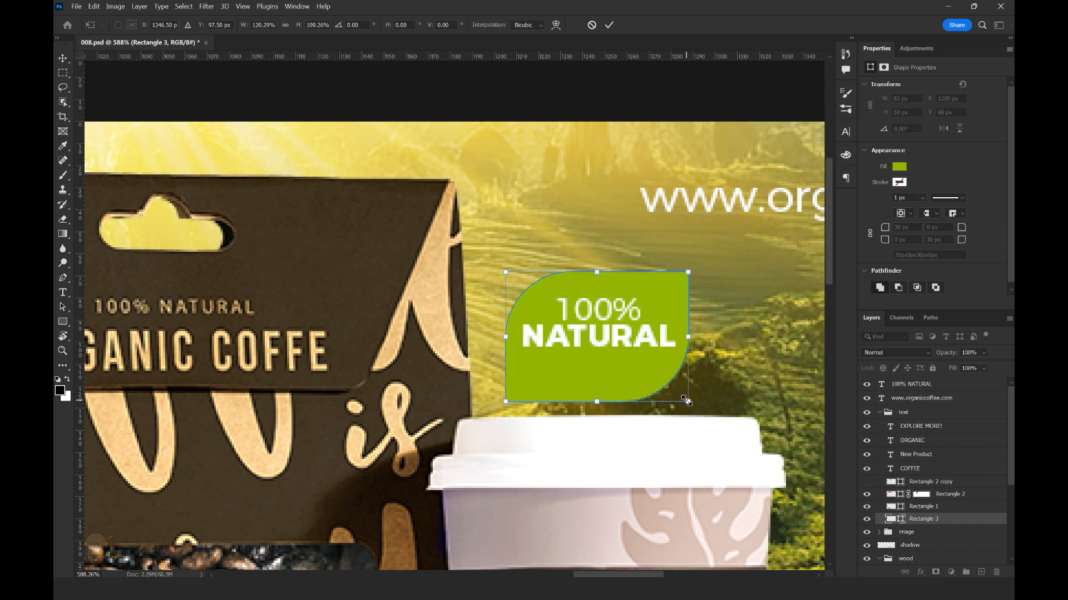
{"action": "left_click_drag", "start_coordinate": [620, 356], "coordinate": [633, 340]}
{"action": "left_click", "coordinate": [609, 25]}
{"action": "scroll", "coordinate": [668, 282], "scroll_direction": "up", "scroll_amount": 2}
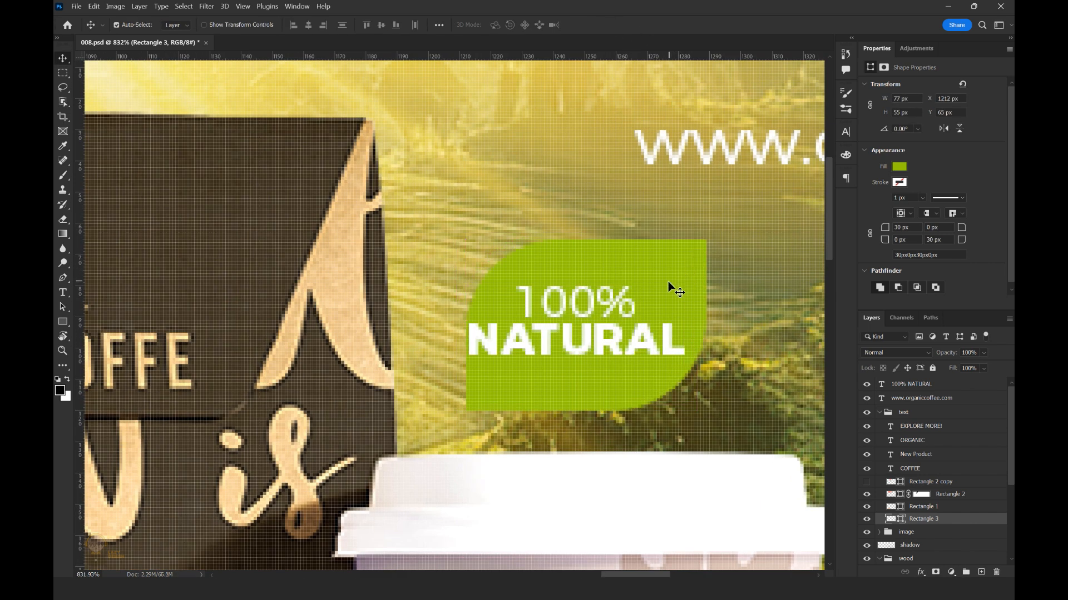
- Move the green leaf shape to X 1210 px and distort its pointed corners around the 100% NATURAL text
{"action": "left_click_drag", "start_coordinate": [687, 254], "coordinate": [749, 263]}
{"action": "key", "text": "ctrl+t"}
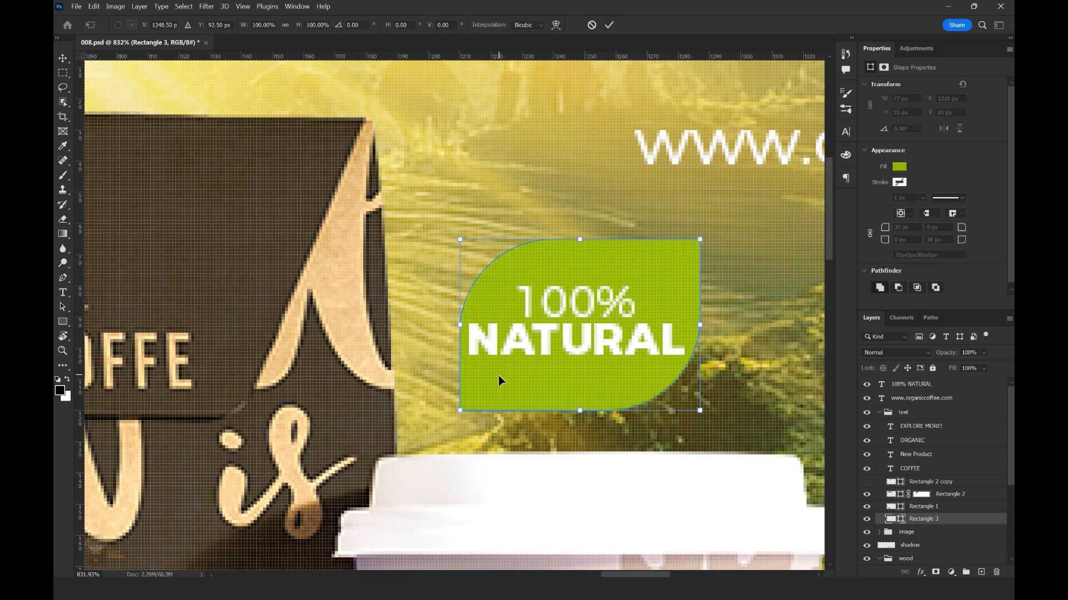
{"action": "left_click", "coordinate": [901, 227]}
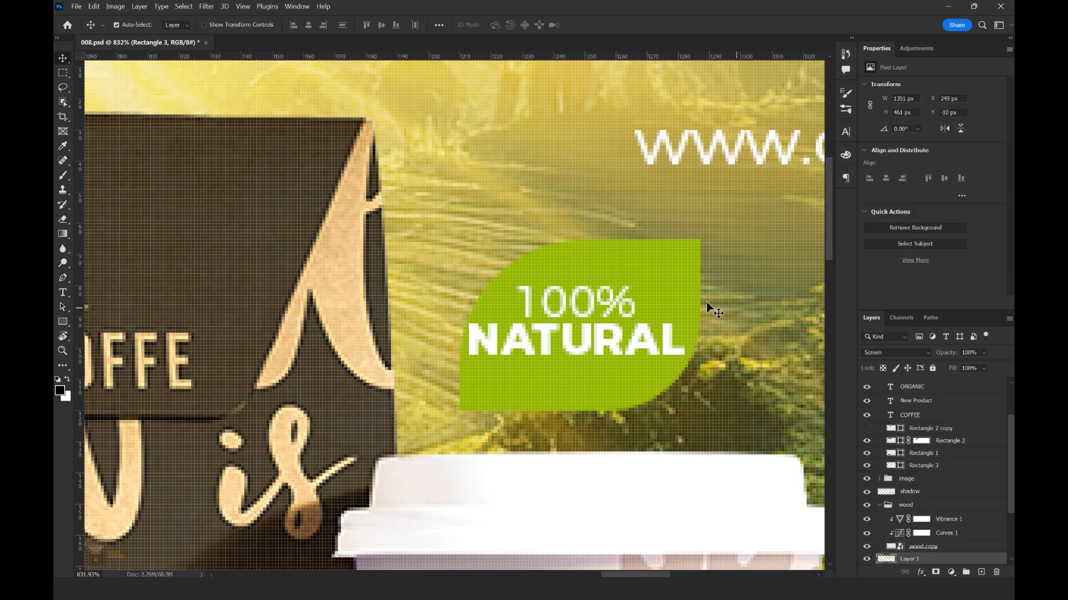
{"action": "key", "text": "ctrl+t"}
{"action": "left_click_drag", "start_coordinate": [705, 250], "coordinate": [675, 260]}
{"action": "key", "text": "Return"}
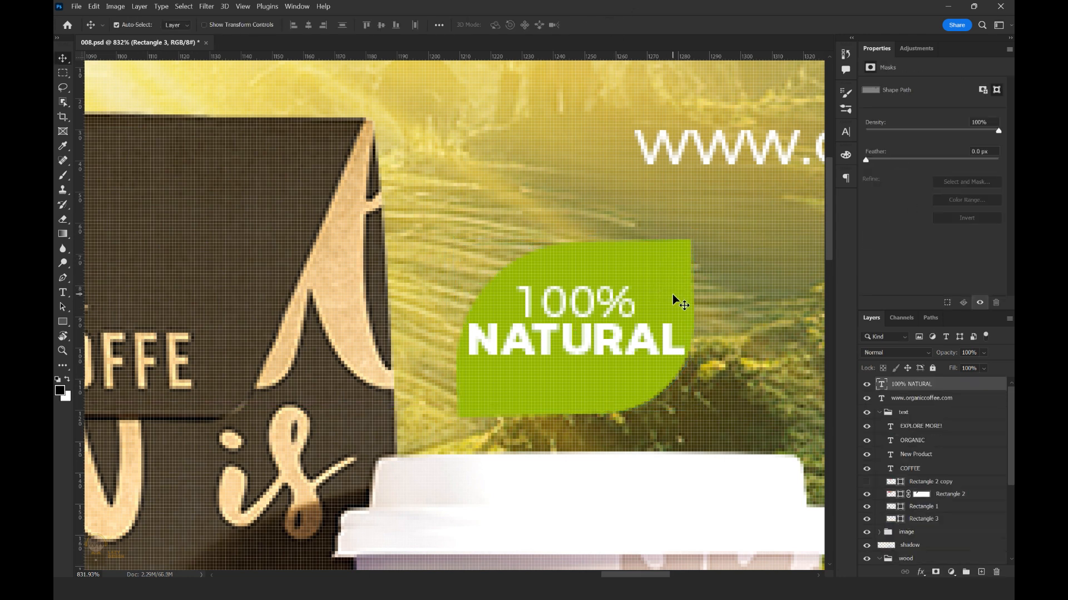
{"action": "scroll", "coordinate": [666, 371], "scroll_direction": "down", "scroll_amount": 5}
{"action": "scroll", "coordinate": [666, 371], "scroll_direction": "up", "scroll_amount": 5}
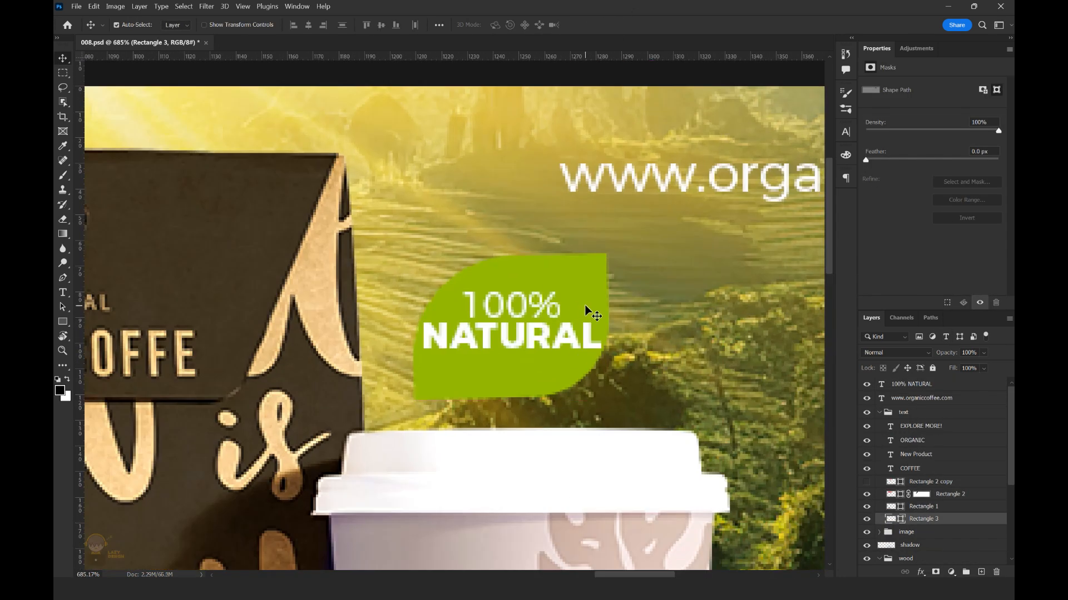
- Enlarge the green leaf shape to leave wider, more even margins around the 100% NATURAL text
{"action": "key", "text": "ctrl+t"}
{"action": "left_click_drag", "start_coordinate": [610, 326], "coordinate": [607, 255]}
{"action": "key", "text": "Return"}
{"action": "scroll", "coordinate": [678, 318], "scroll_direction": "down", "scroll_amount": 5}
{"action": "scroll", "coordinate": [678, 318], "scroll_direction": "up", "scroll_amount": 5}
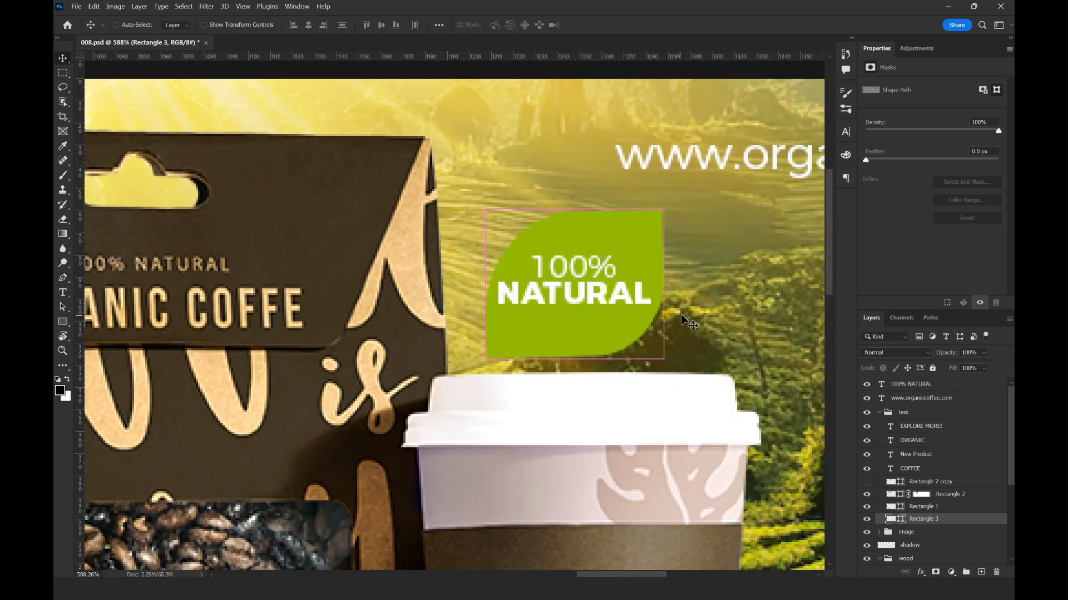
- Reduce the green leaf shape's height by pulling its lower and upper edges inward towards the 100% NATURAL text
{"action": "key", "text": "ctrl+t"}
{"action": "left_click_drag", "start_coordinate": [579, 356], "coordinate": [578, 341]}
{"action": "left_click_drag", "start_coordinate": [579, 212], "coordinate": [578, 214]}
{"action": "left_click", "coordinate": [601, 25]}
{"action": "scroll", "coordinate": [739, 393], "scroll_direction": "down", "scroll_amount": 6}
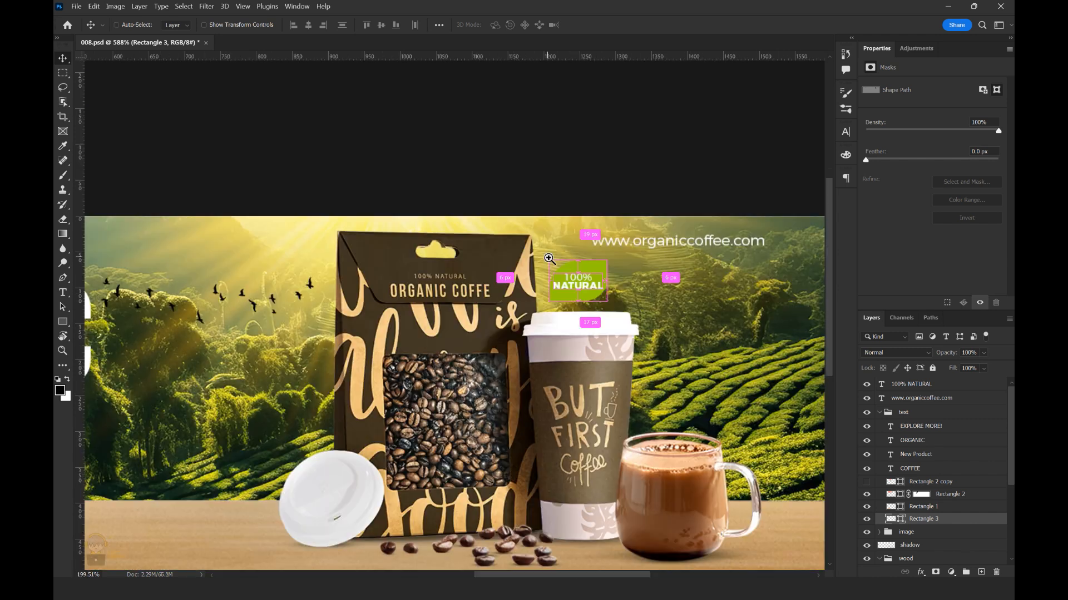
{"action": "scroll", "coordinate": [662, 284], "scroll_direction": "up", "scroll_amount": 5}
{"action": "scroll", "coordinate": [665, 285], "scroll_direction": "down", "scroll_amount": 5}
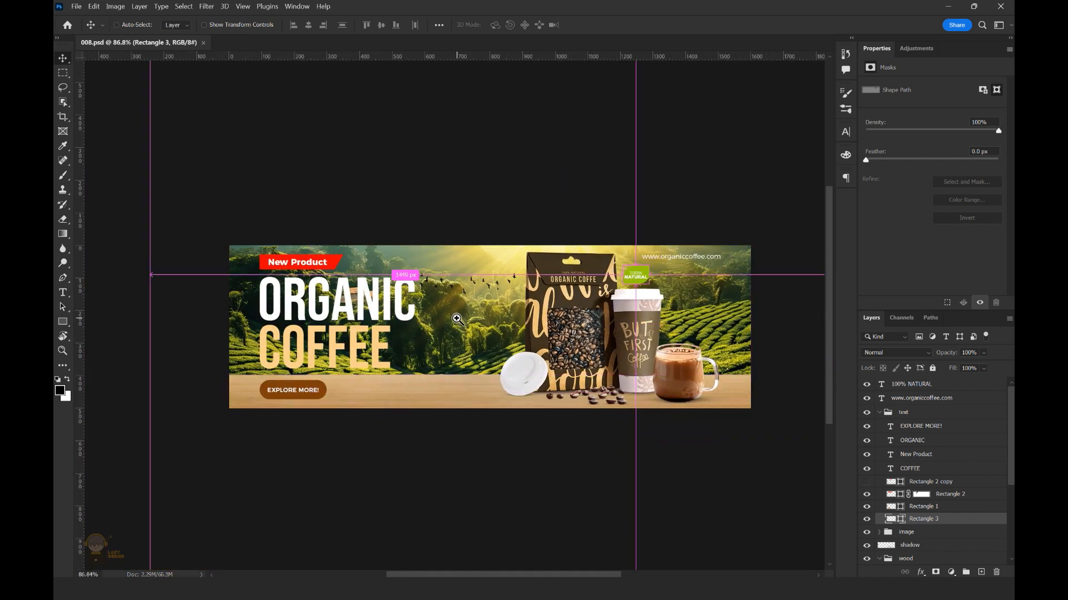
{"action": "scroll", "coordinate": [567, 311], "scroll_direction": "up", "scroll_amount": 2}
{"action": "scroll", "coordinate": [567, 311], "scroll_direction": "down", "scroll_amount": 2}
{"action": "scroll", "coordinate": [567, 312], "scroll_direction": "up", "scroll_amount": 2}
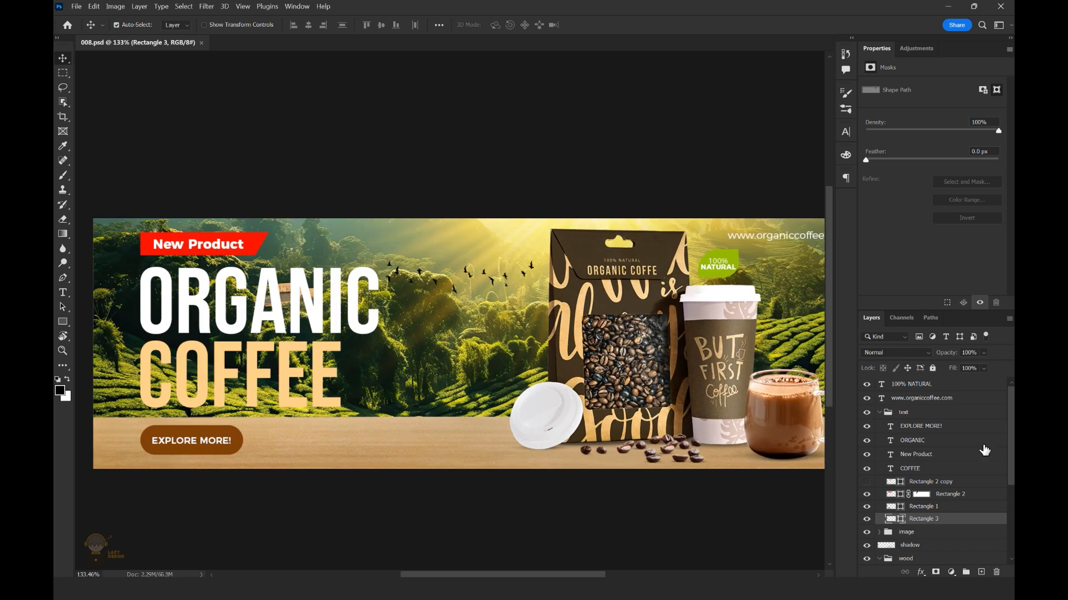
- Collapse the text, image and wood layer groups
{"action": "left_click", "coordinate": [884, 412]}
{"action": "left_click", "coordinate": [878, 412]}
{"action": "left_click", "coordinate": [878, 453]}
{"action": "key", "text": "a"}
- Add a new layer above the 100% NATURAL text layer and name it smoke
{"action": "left_click", "coordinate": [945, 385]}
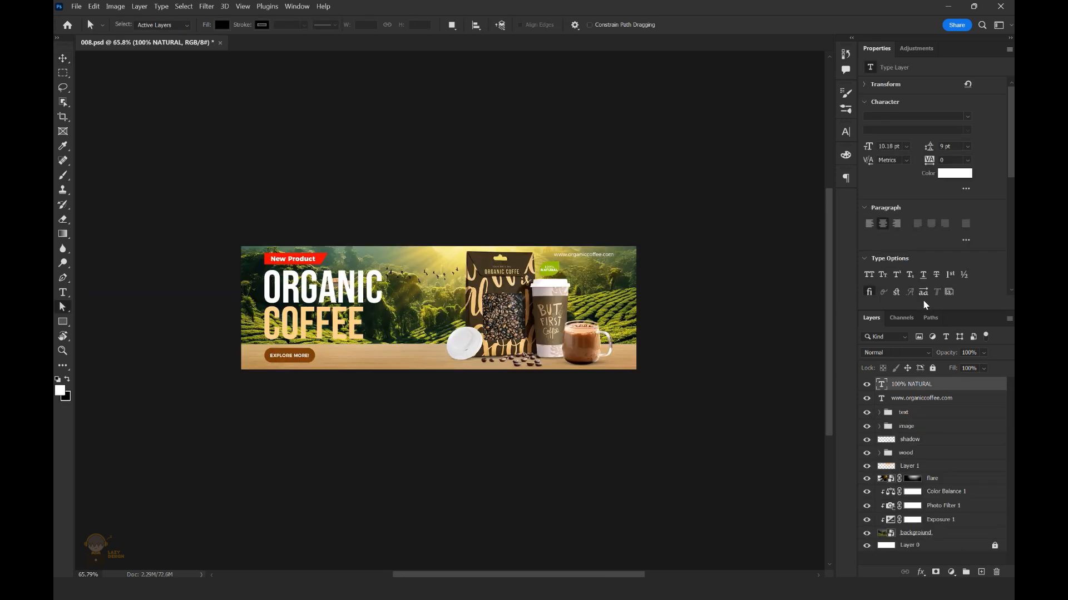
{"action": "left_click", "coordinate": [981, 572]}
{"action": "double_click", "coordinate": [909, 383]}
{"action": "type", "text": "smoke"}
{"action": "key", "text": "Return"}
{"action": "scroll", "coordinate": [662, 386], "scroll_direction": "up", "scroll_amount": 1}
- Draw a heart-shaped Pen path rising from the glass mug and stroke it with the white brush, using Simulate Pressure
{"action": "key", "text": "p"}
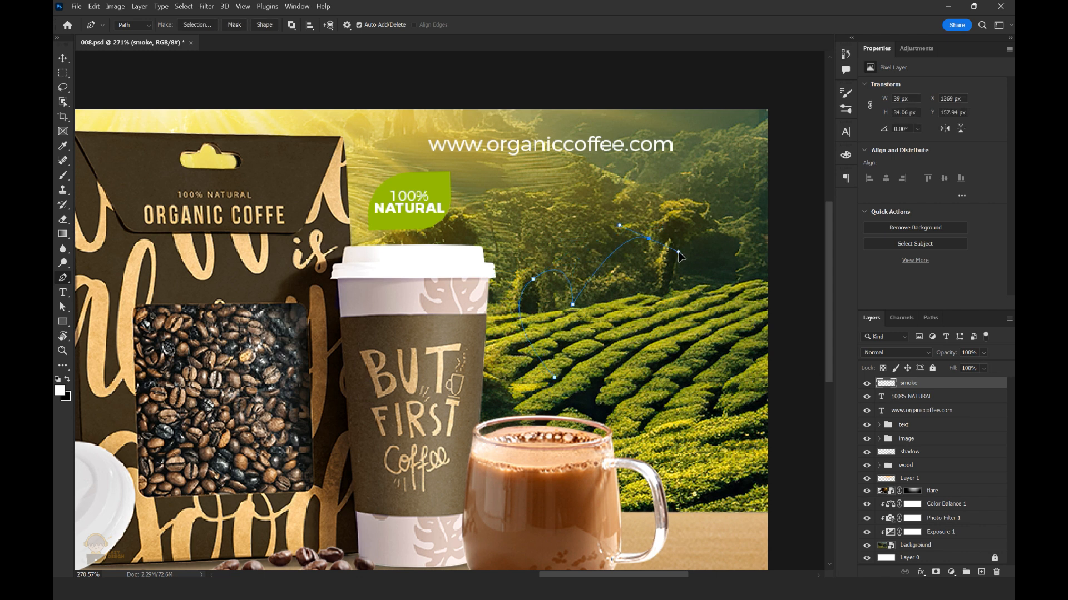
{"action": "left_click", "coordinate": [541, 461]}
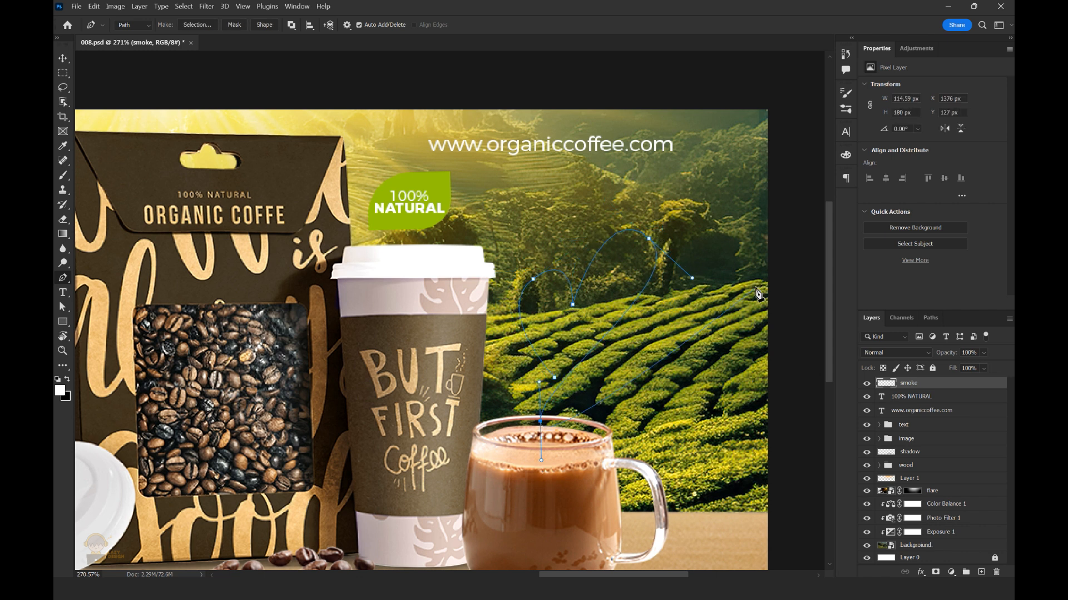
{"action": "right_click", "coordinate": [584, 325]}
{"action": "left_click", "coordinate": [614, 147]}
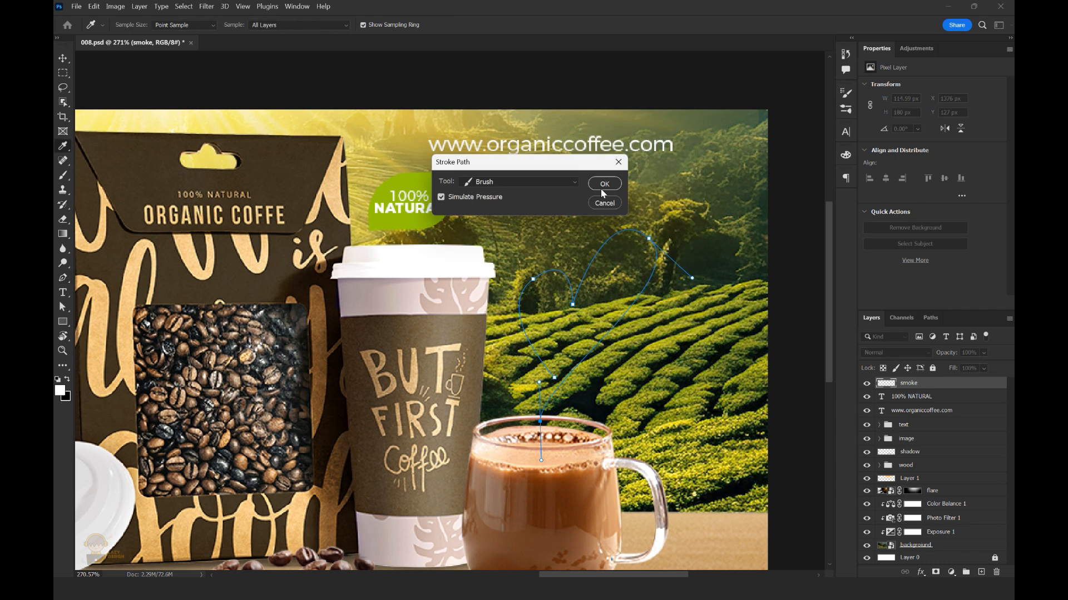
{"action": "left_click", "coordinate": [601, 181]}
{"action": "key", "text": "Return"}
{"action": "scroll", "coordinate": [556, 345], "scroll_direction": "down", "scroll_amount": 2}
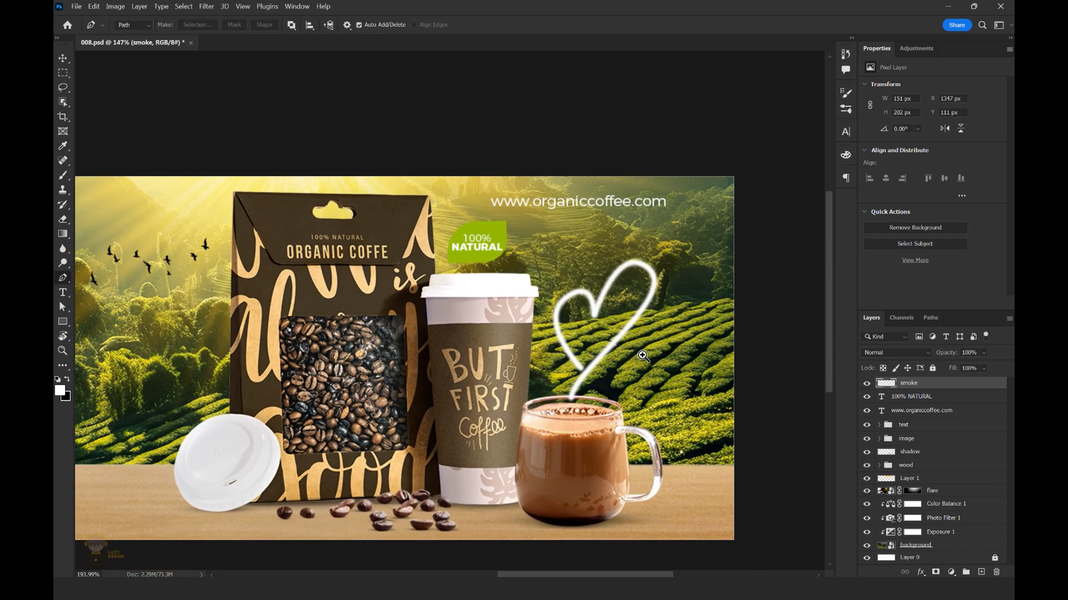
- Convert the smoke layer to a smart object and apply a 50% speed Path Blur along a short vertical path inside the heart
{"action": "right_click", "coordinate": [912, 383]}
{"action": "left_click", "coordinate": [817, 248]}
{"action": "left_click", "coordinate": [208, 7]}
{"action": "mouse_move", "coordinate": [245, 146]}
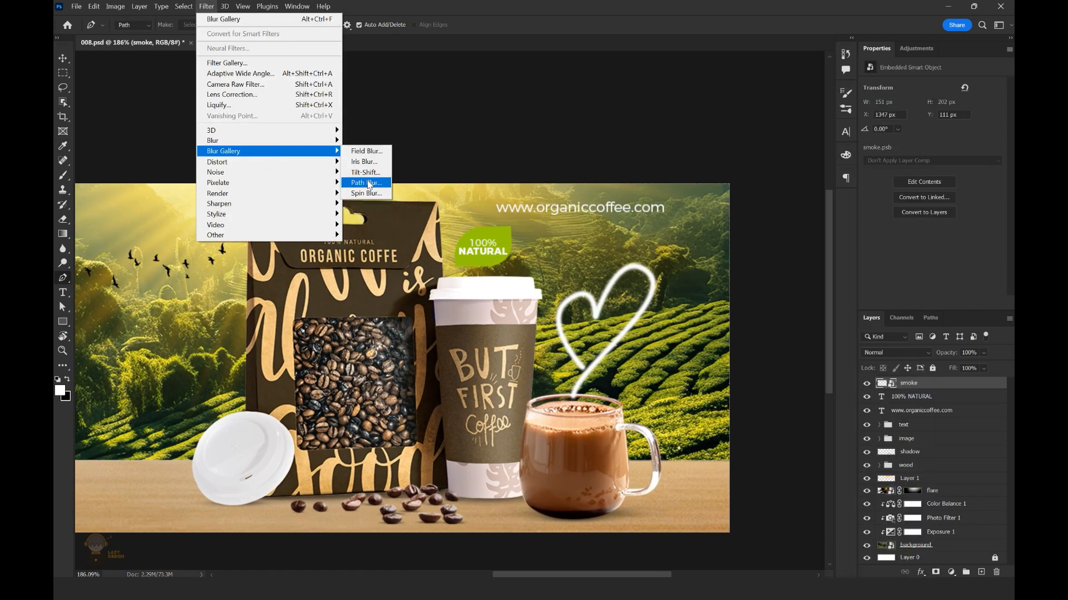
{"action": "left_click", "coordinate": [367, 177]}
{"action": "key", "text": "Delete"}
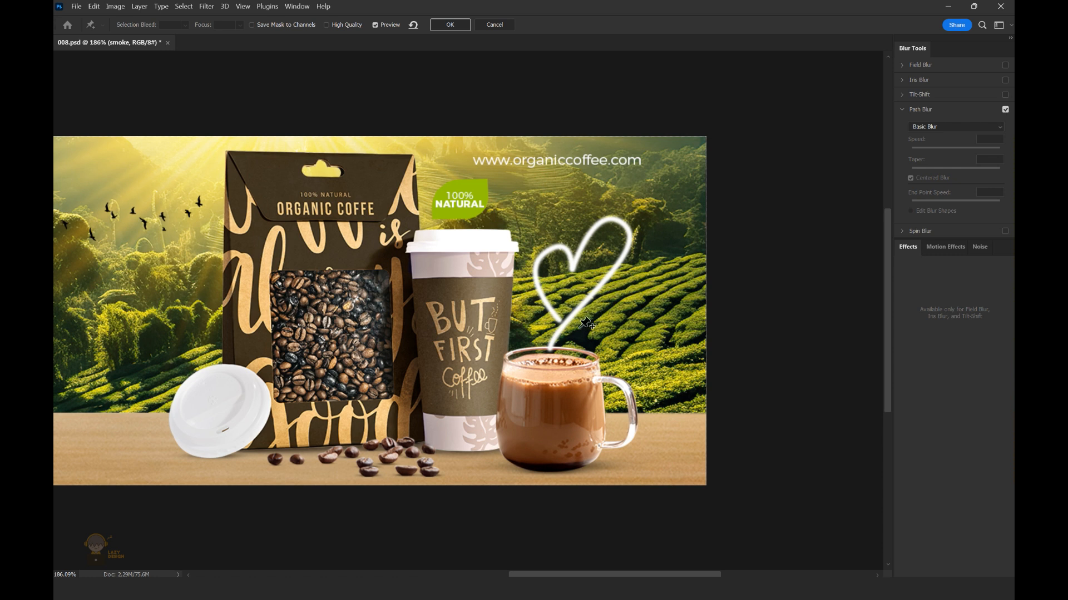
{"action": "double_click", "coordinate": [578, 276]}
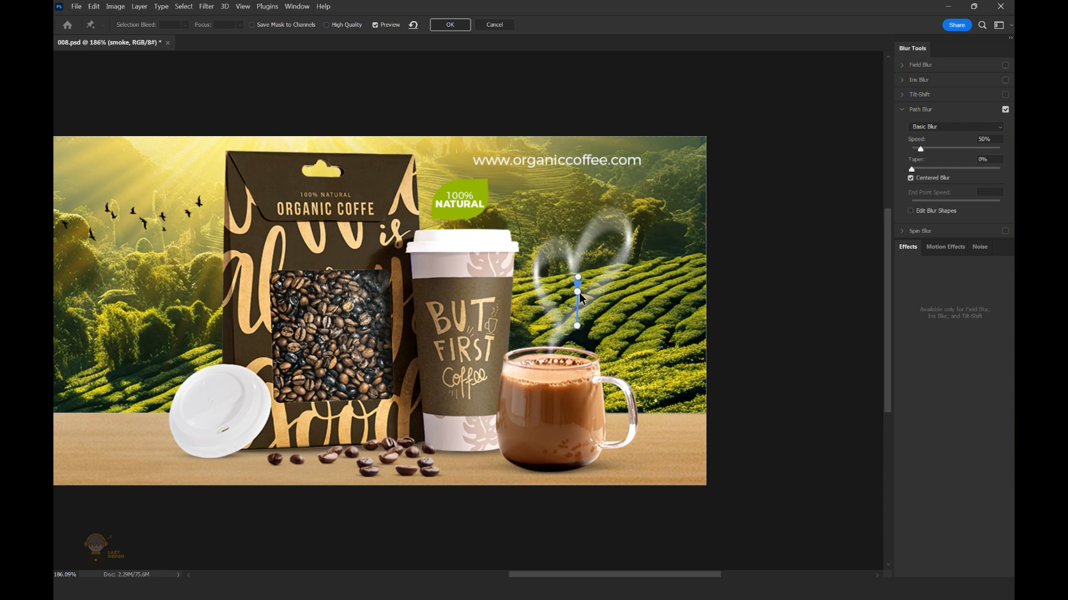
{"action": "left_click", "coordinate": [433, 26]}
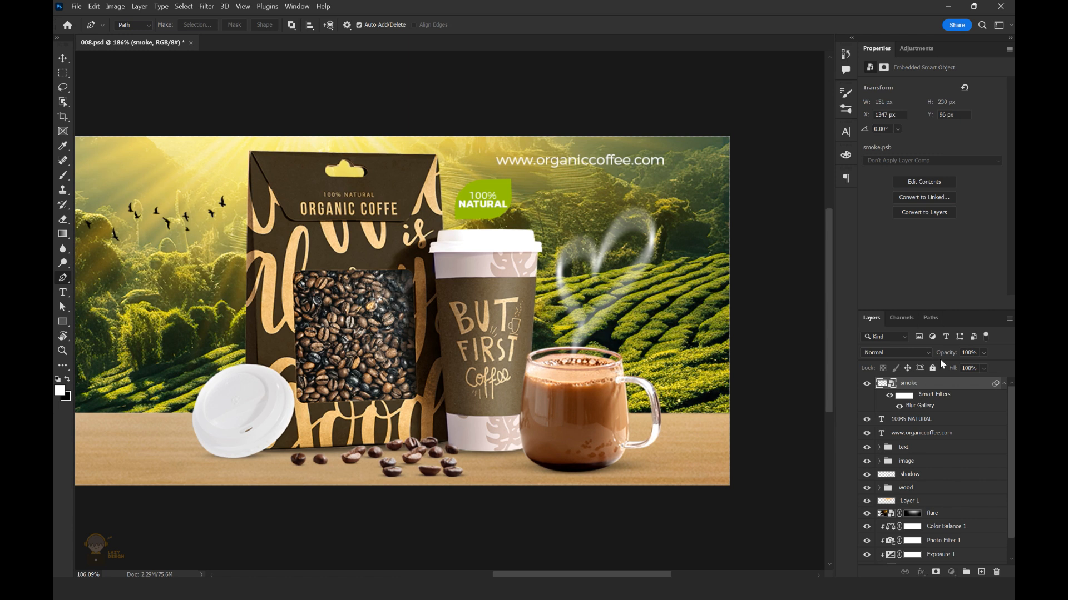
- Duplicate the blurred smoke layer and combine both copies into one smart object
{"action": "key", "text": "ctrl+j"}
{"action": "left_click_drag", "start_coordinate": [583, 294], "coordinate": [610, 300]}
{"action": "key", "text": "ctrl+0"}
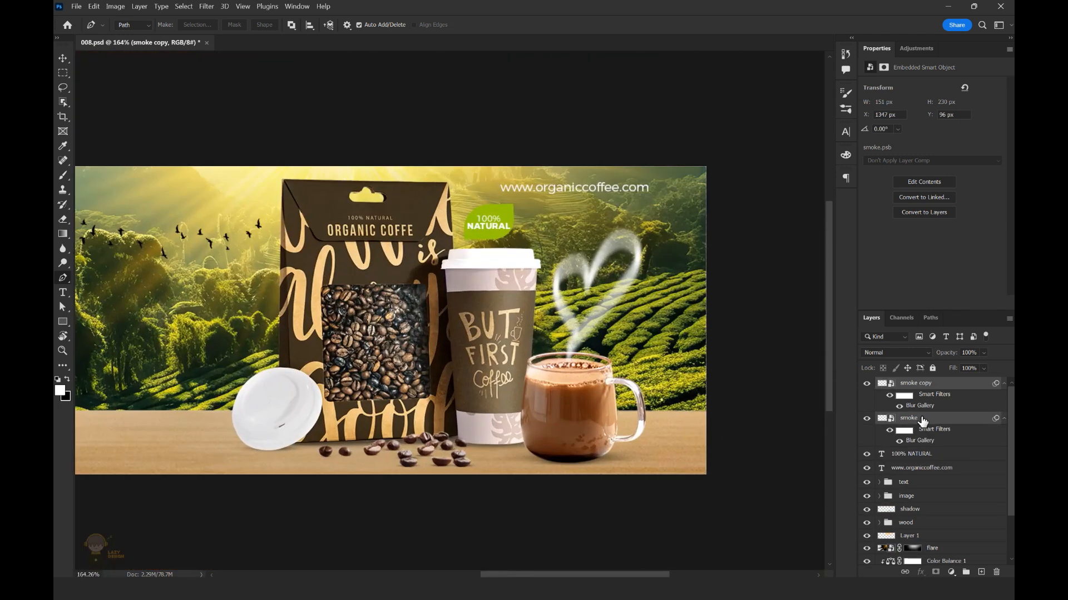
- Set the combined heart smoke layer's opacity to 66% and move it to X 1332, Y 105 px
{"action": "left_click_drag", "start_coordinate": [983, 353], "coordinate": [998, 369]}
{"action": "left_click_drag", "start_coordinate": [612, 262], "coordinate": [598, 270]}
{"action": "scroll", "coordinate": [728, 336], "scroll_direction": "down", "scroll_amount": 5}
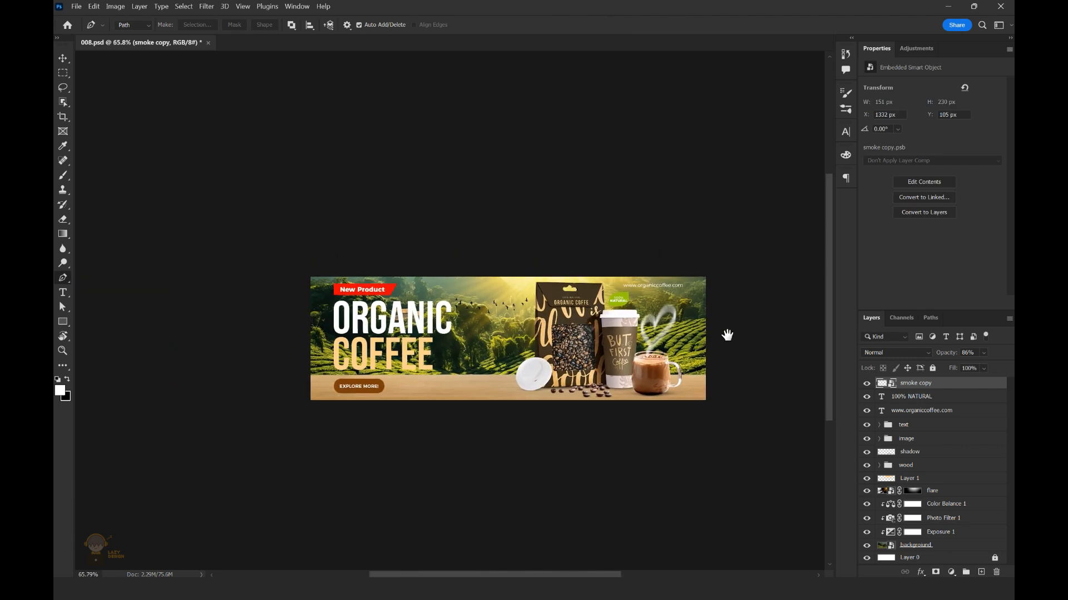
- Scale the heart-shaped smoke to about 89% and position it just above the coffee in the glass mug
{"action": "scroll", "coordinate": [727, 335], "scroll_direction": "up", "scroll_amount": 3}
{"action": "key", "text": "ctrl+t"}
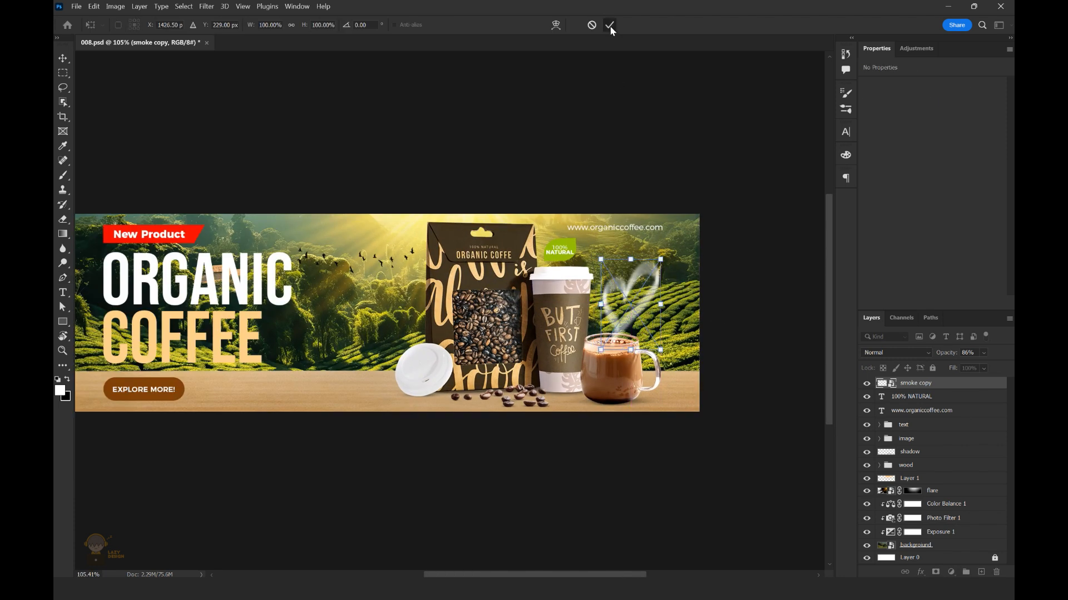
{"action": "scroll", "coordinate": [701, 369], "scroll_direction": "down", "scroll_amount": 2}
{"action": "scroll", "coordinate": [662, 250], "scroll_direction": "up", "scroll_amount": 7}
{"action": "left_click_drag", "start_coordinate": [662, 242], "coordinate": [660, 250]}
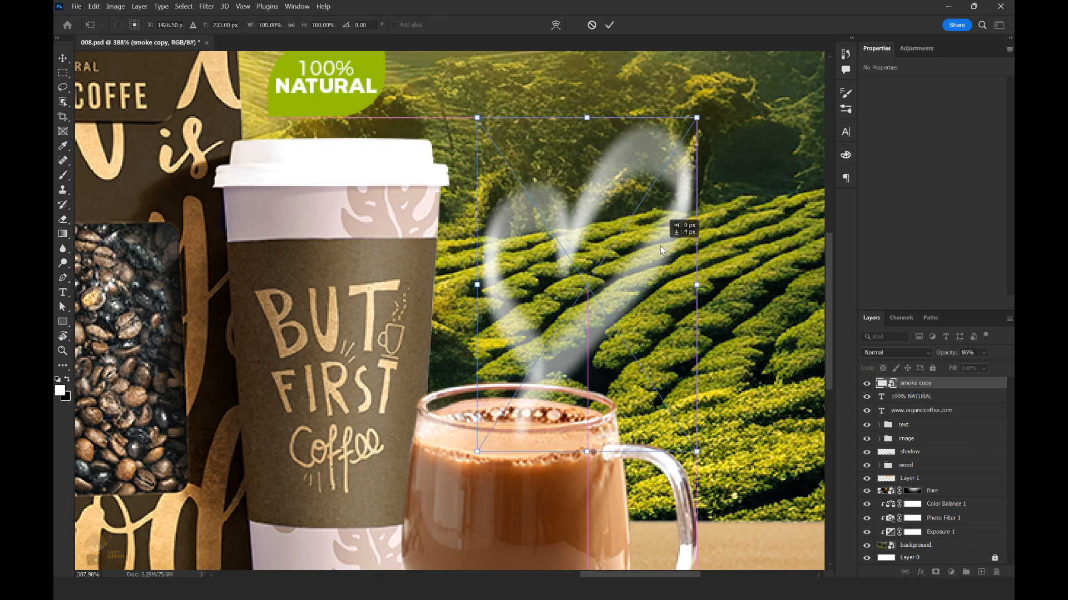
{"action": "left_click_drag", "start_coordinate": [696, 118], "coordinate": [666, 132]}
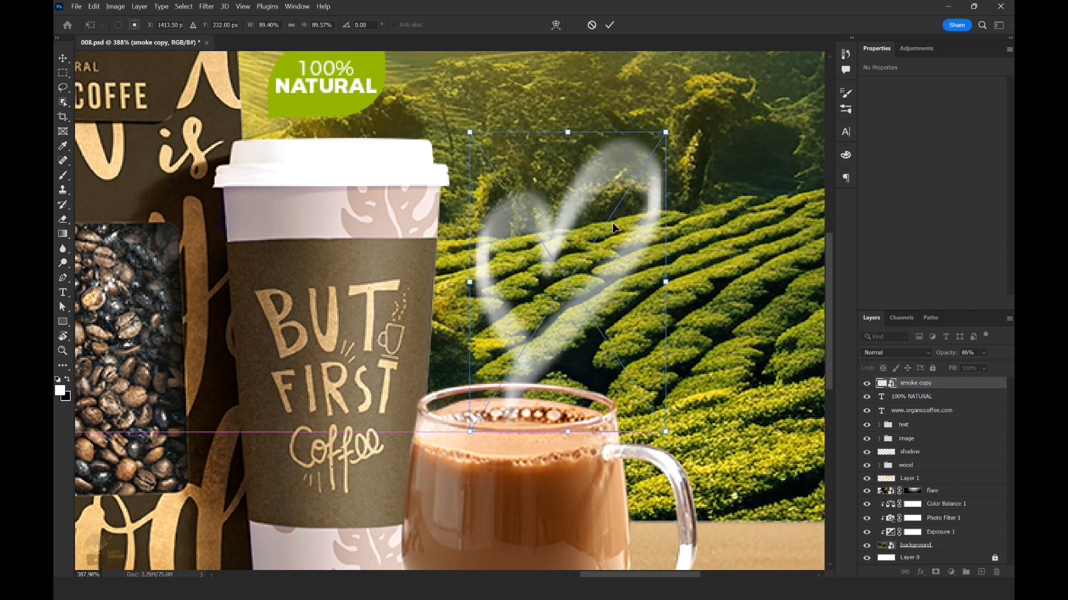
{"action": "scroll", "coordinate": [612, 228], "scroll_direction": "down", "scroll_amount": 7}
{"action": "scroll", "coordinate": [639, 278], "scroll_direction": "up", "scroll_amount": 5}
{"action": "left_click_drag", "start_coordinate": [569, 204], "coordinate": [578, 214]}
{"action": "left_click", "coordinate": [609, 25]}
- Fine-tune the heart-shaped smoke with another free transform so its tip rises from the coffee surface
{"action": "key", "text": "p"}
{"action": "scroll", "coordinate": [678, 436], "scroll_direction": "down", "scroll_amount": 5}
{"action": "scroll", "coordinate": [692, 336], "scroll_direction": "up", "scroll_amount": 4}
{"action": "key", "text": "ctrl+t"}
{"action": "left_click_drag", "start_coordinate": [672, 287], "coordinate": [681, 271]}
{"action": "key", "text": "Return"}
{"action": "scroll", "coordinate": [381, 379], "scroll_direction": "down", "scroll_amount": 5}
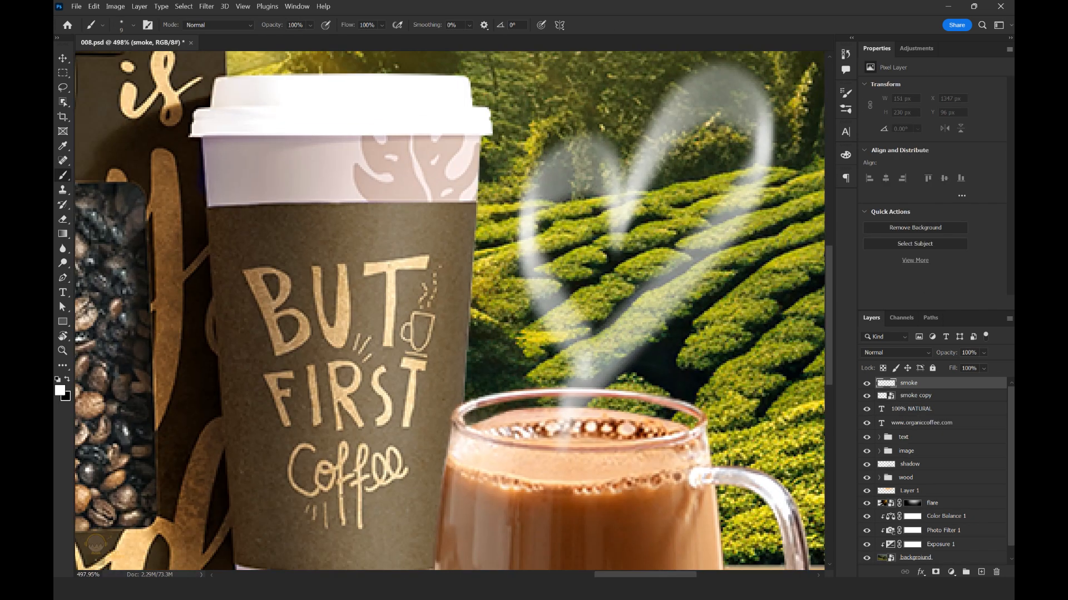
- Paint short white steam strokes around the heart's base and the mug's rim on a new layer named smoke
{"action": "left_click_drag", "start_coordinate": [637, 402], "coordinate": [756, 301]}
{"action": "left_click_drag", "start_coordinate": [520, 390], "coordinate": [508, 345]}
{"action": "left_click_drag", "start_coordinate": [494, 309], "coordinate": [494, 296]}
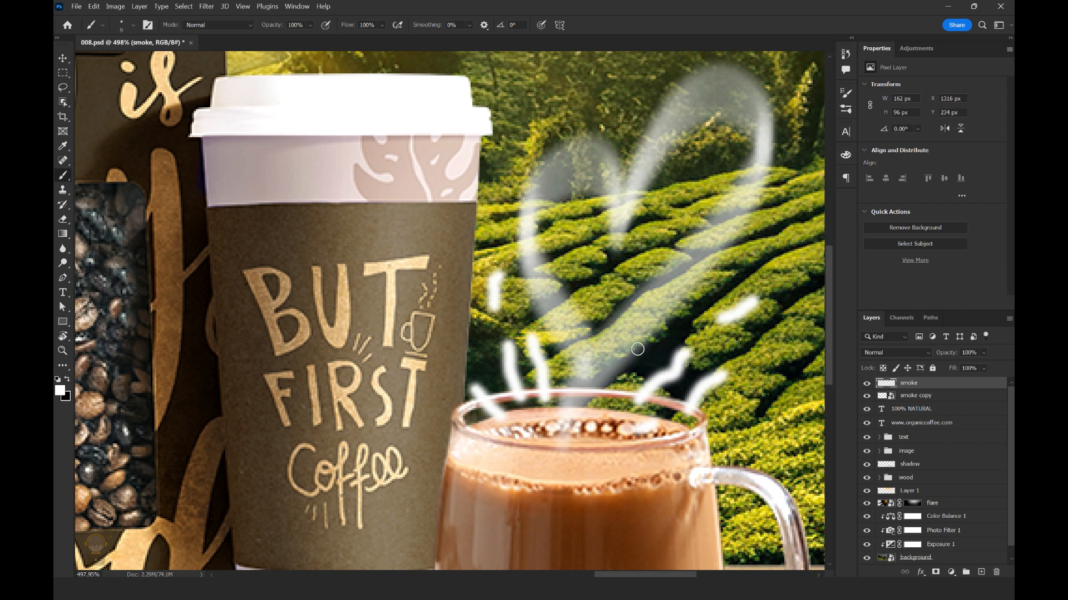
{"action": "scroll", "coordinate": [544, 400], "scroll_direction": "down", "scroll_amount": 4}
{"action": "scroll", "coordinate": [586, 370], "scroll_direction": "up", "scroll_amount": 2}
- Convert the layer of short steam strokes to a smart object and open the Path Blur filter for it
{"action": "right_click", "coordinate": [916, 384]}
{"action": "left_click", "coordinate": [789, 251]}
{"action": "left_click", "coordinate": [207, 6]}
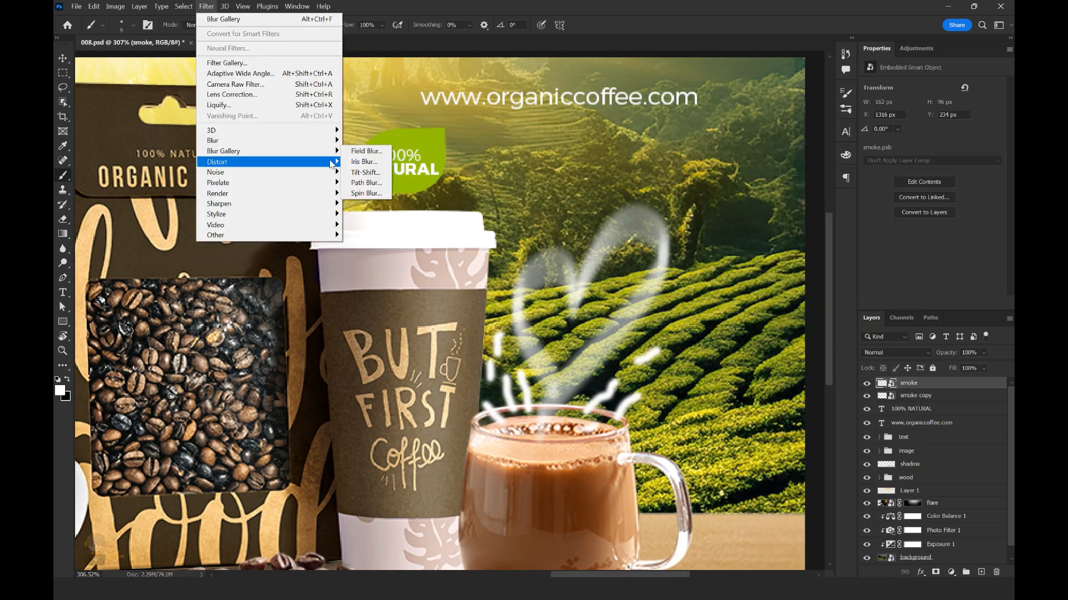
{"action": "left_click", "coordinate": [367, 167]}
{"action": "scroll", "coordinate": [350, 374], "scroll_direction": "down", "scroll_amount": 3}
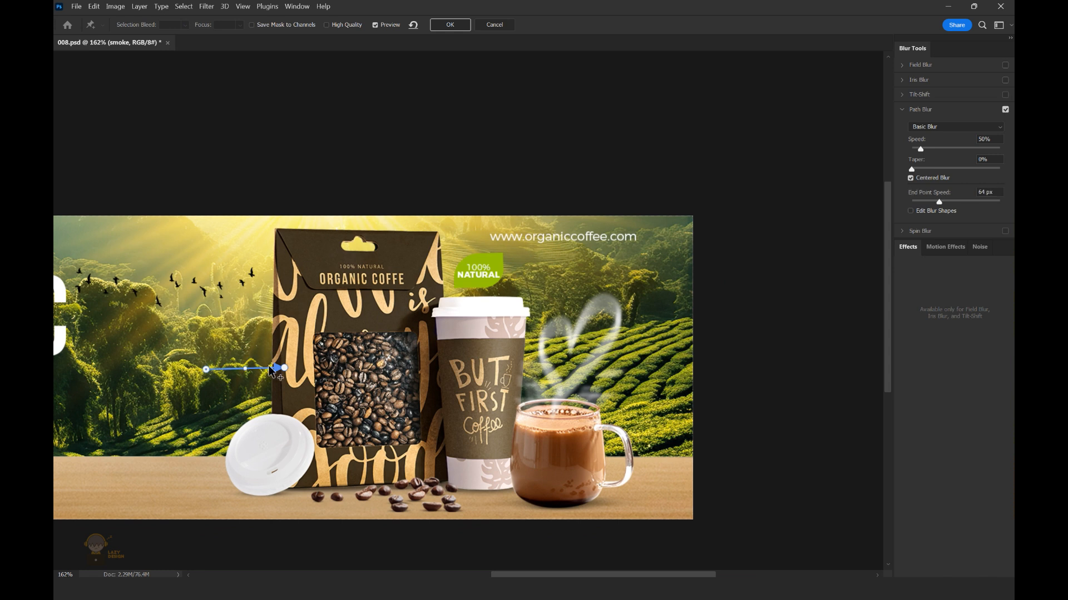
{"action": "scroll", "coordinate": [581, 414], "scroll_direction": "up", "scroll_amount": 4}
- Apply the Path Blur at 50% speed along a curved path rising from the mug, and set the layer's opacity to 34%
{"action": "left_click", "coordinate": [578, 414]}
{"action": "left_click", "coordinate": [581, 336]}
{"action": "left_click", "coordinate": [582, 312]}
{"action": "left_click", "coordinate": [604, 310]}
{"action": "left_click", "coordinate": [593, 277]}
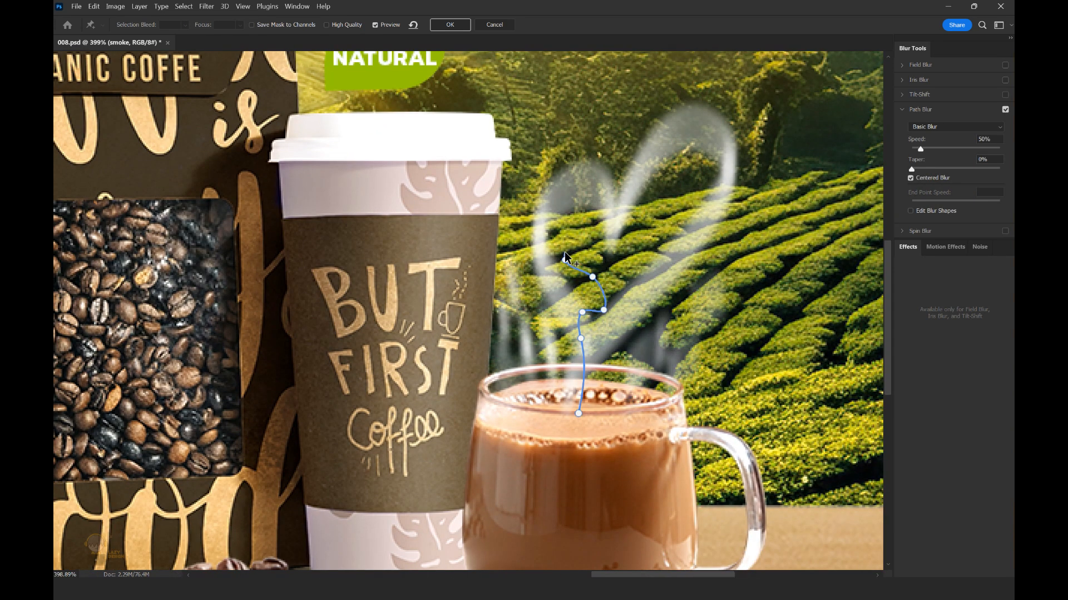
{"action": "left_click", "coordinate": [444, 28]}
{"action": "left_click_drag", "start_coordinate": [983, 352], "coordinate": [970, 368]}
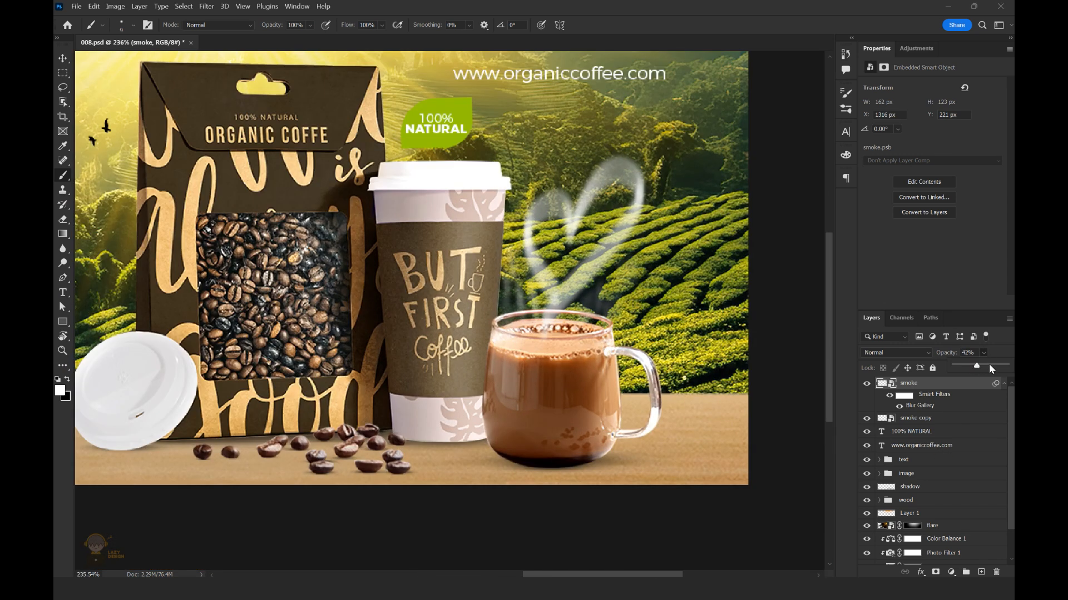
{"action": "left_click_drag", "start_coordinate": [989, 365], "coordinate": [982, 366]}
- Duplicate the blurred steam layer 10 px lower and set the copy's opacity to 58%
{"action": "key", "text": "ctrl+j"}
{"action": "key", "text": "ctrl+t"}
{"action": "key", "text": "shift+Down"}
{"action": "left_click", "coordinate": [607, 24]}
{"action": "scroll", "coordinate": [583, 294], "scroll_direction": "down", "scroll_amount": 1}
{"action": "left_click", "coordinate": [983, 352]}
{"action": "left_click_drag", "start_coordinate": [983, 366], "coordinate": [957, 368]}
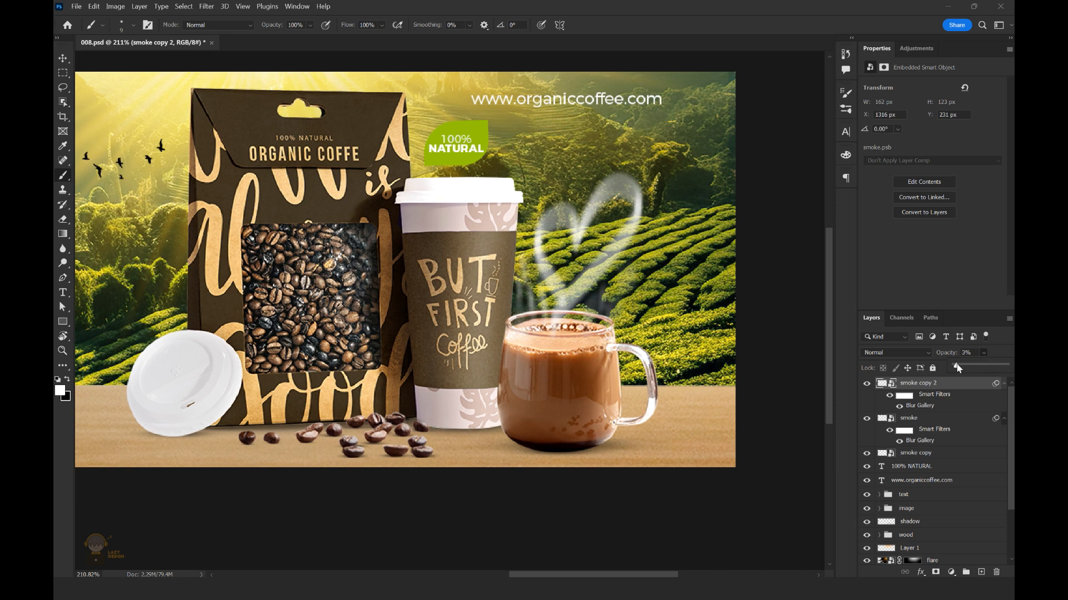
{"action": "scroll", "coordinate": [390, 272], "scroll_direction": "down", "scroll_amount": 3}
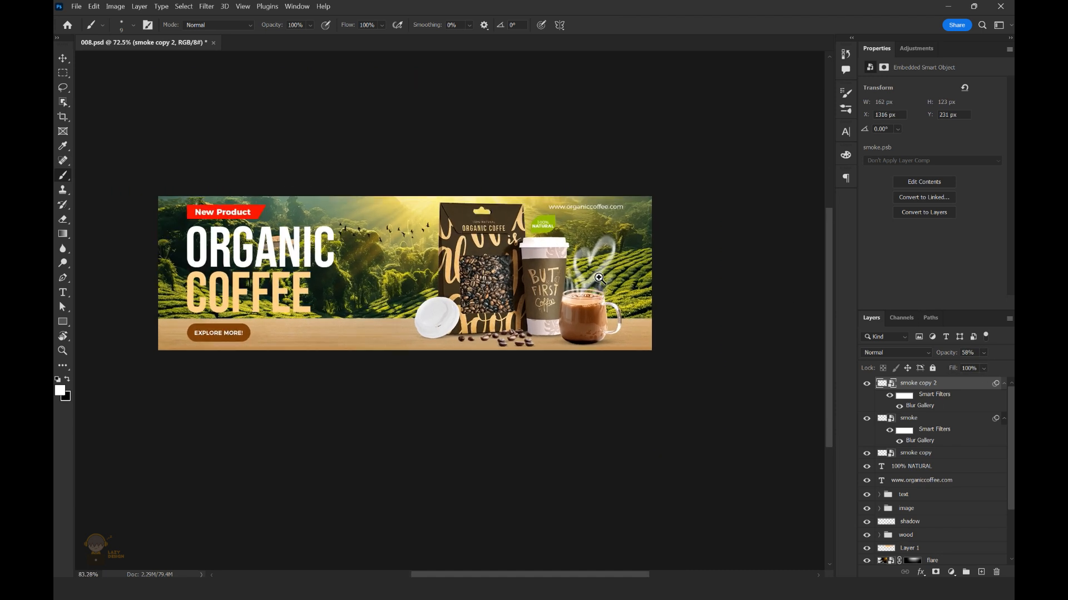
- Select both steam stroke layers and rotate them together by -6.42° over the mug
{"action": "left_click", "coordinate": [918, 418]}
{"action": "scroll", "coordinate": [614, 287], "scroll_direction": "up", "scroll_amount": 3}
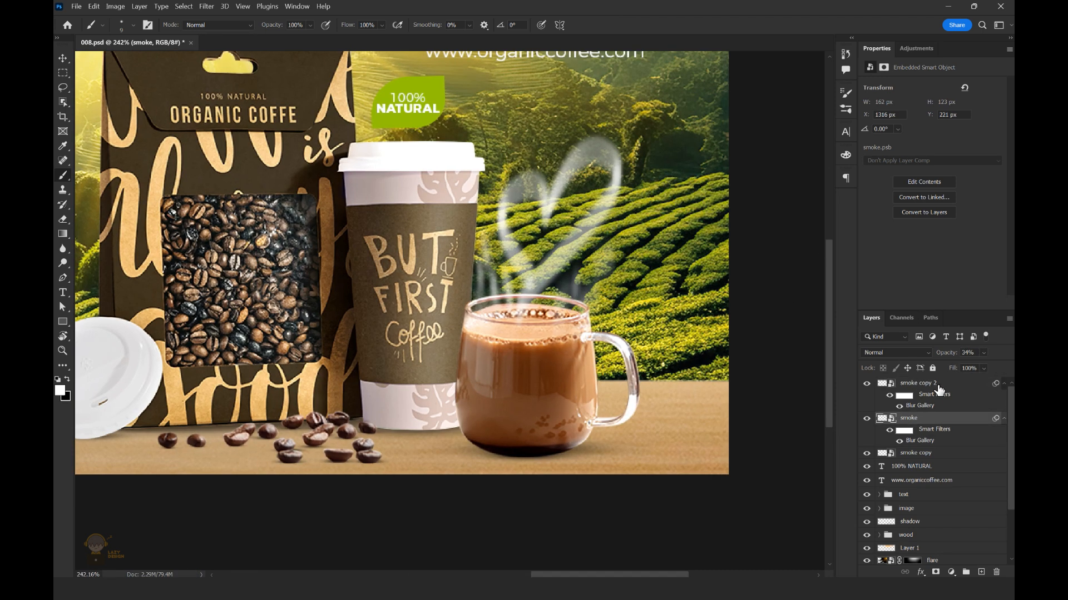
{"action": "left_click", "coordinate": [918, 383], "text": "shift"}
{"action": "key", "text": "ctrl+t"}
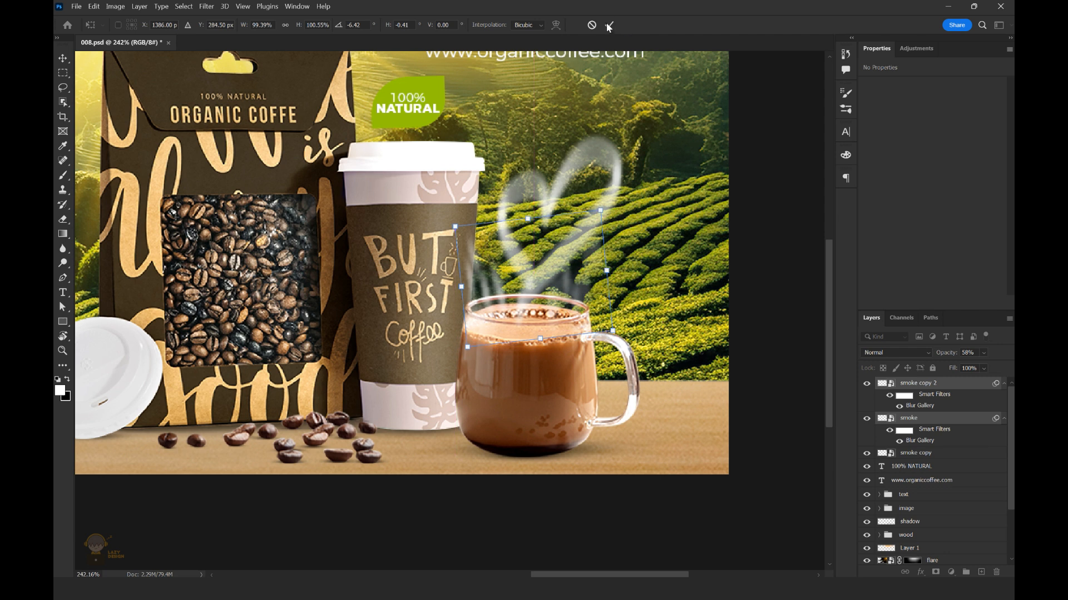
{"action": "left_click", "coordinate": [609, 25]}
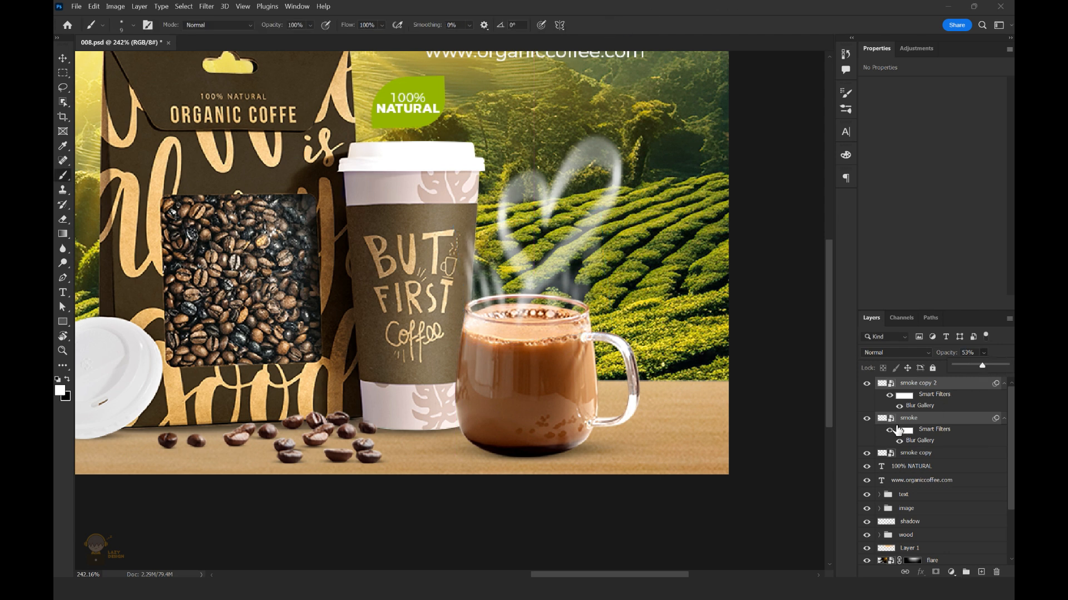
- Group the two steam stroke layers, add a layer mask to the group, and paint black to fade the steam beside the heart
{"action": "key", "text": "ctrl+g"}
{"action": "left_click", "coordinate": [935, 572]}
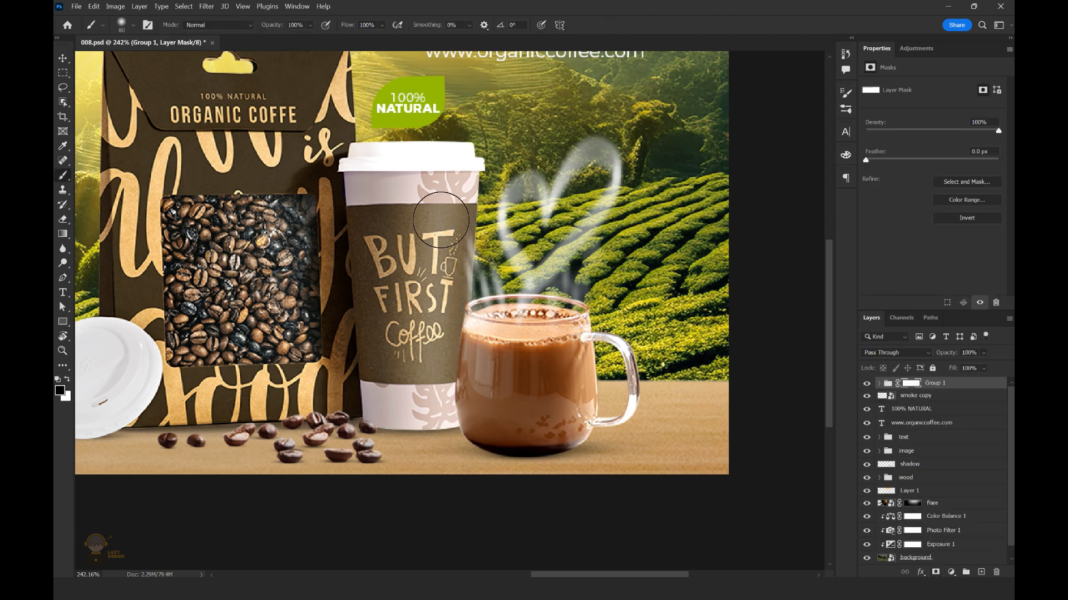
{"action": "left_click_drag", "start_coordinate": [584, 239], "coordinate": [590, 278]}
{"action": "key", "text": "ctrl+0"}
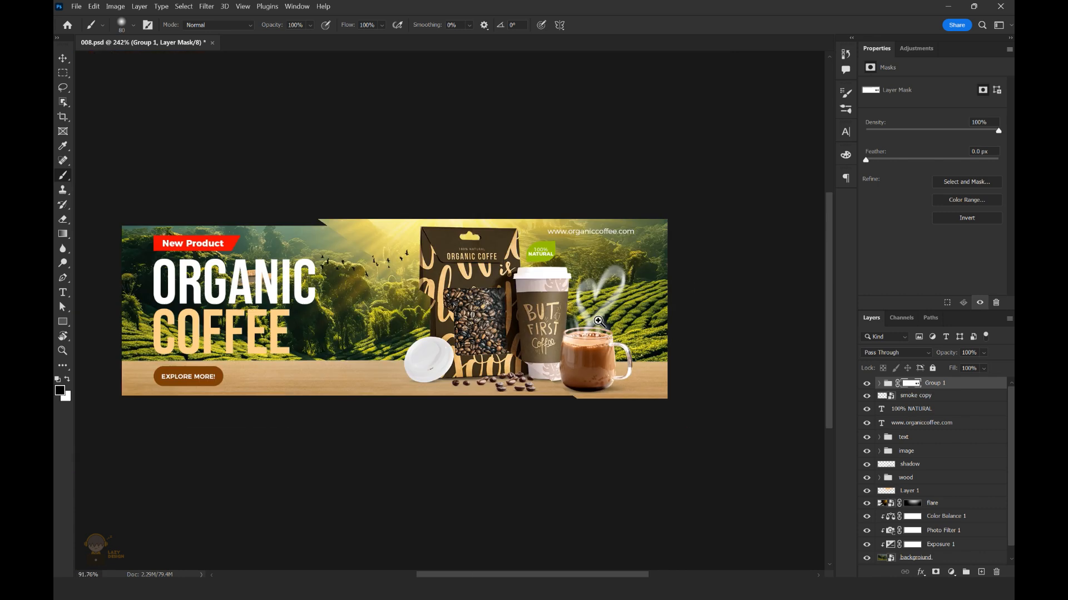
- Lower the opacity of the masked steam group to 92% and save the document
{"action": "left_click", "coordinate": [597, 321]}
{"action": "left_click", "coordinate": [983, 353]}
{"action": "left_click_drag", "start_coordinate": [991, 366], "coordinate": [1000, 366]}
{"action": "left_click_drag", "start_coordinate": [586, 345], "coordinate": [600, 327]}
{"action": "key", "text": "ctrl+s"}
- Add a new layer directly above the image group, and move the smoke copy layer and steam group beneath the text group
{"action": "left_click", "coordinate": [979, 572]}
{"action": "left_click_drag", "start_coordinate": [955, 389], "coordinate": [961, 455]}
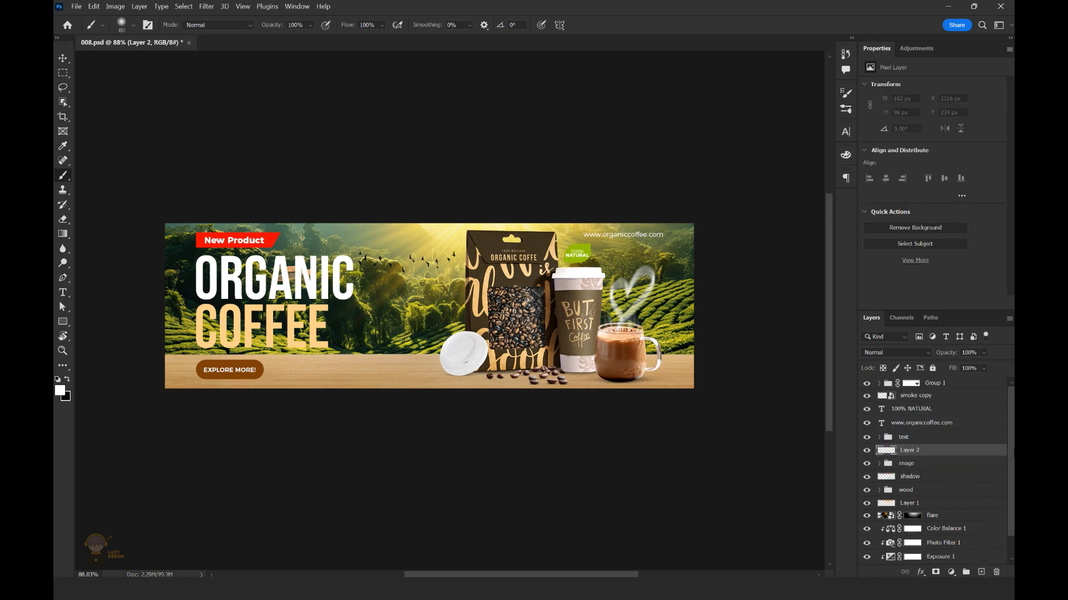
{"action": "left_click", "coordinate": [954, 395]}
{"action": "left_click", "coordinate": [966, 387], "text": "shift"}
{"action": "left_click_drag", "start_coordinate": [965, 387], "coordinate": [920, 427]}
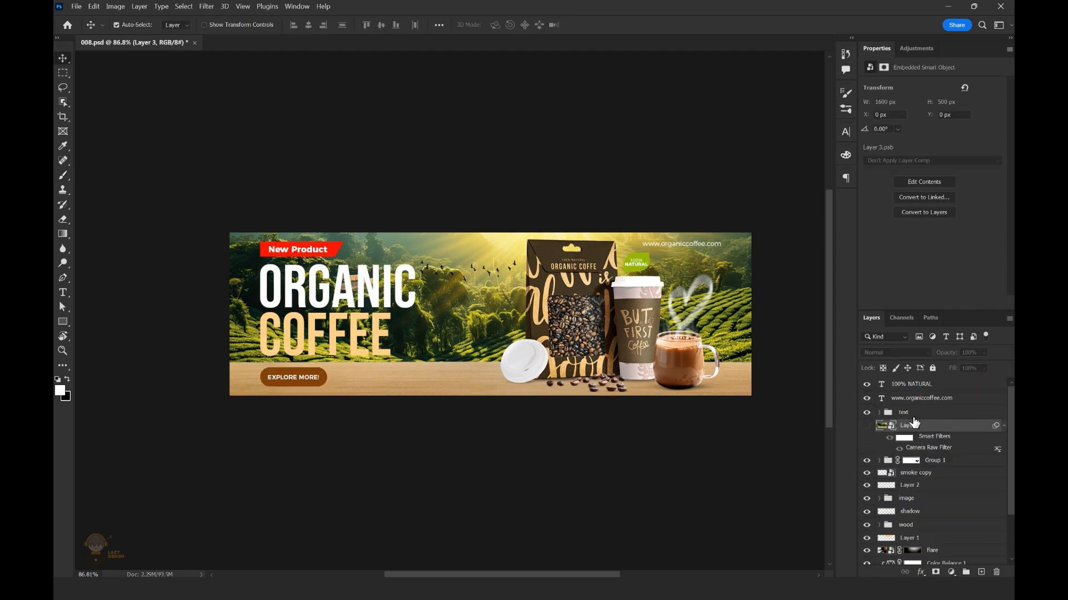
- Delete the hidden Layer 3 smart object, reposition the bird flock slightly higher in the sky beside the coffee bag, and save the document
{"action": "key", "text": "Delete"}
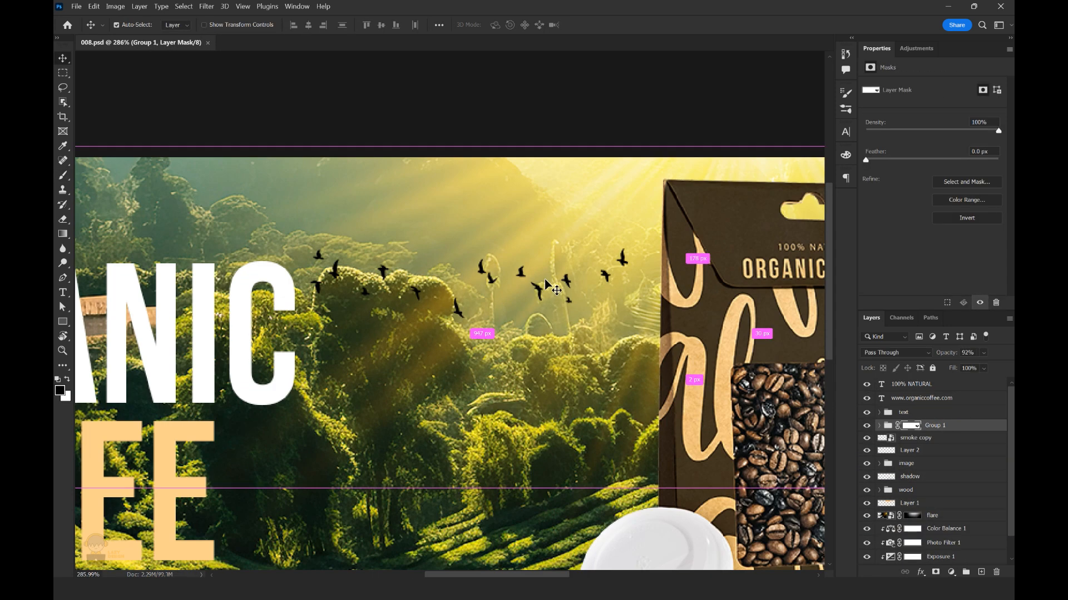
{"action": "left_click", "coordinate": [555, 211]}
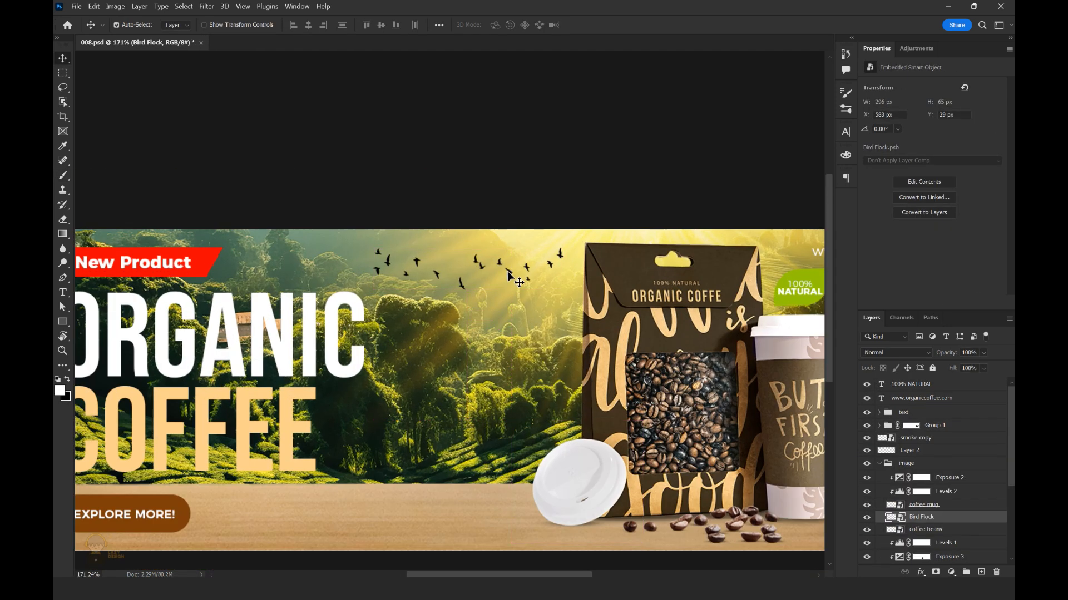
{"action": "scroll", "coordinate": [507, 271], "scroll_direction": "up", "scroll_amount": 5}
{"action": "left_click_drag", "start_coordinate": [542, 291], "coordinate": [546, 307]}
{"action": "scroll", "coordinate": [546, 308], "scroll_direction": "down", "scroll_amount": 10}
{"action": "left_click_drag", "start_coordinate": [652, 556], "coordinate": [626, 410]}
{"action": "key", "text": "ctrl+s"}
- Stamp the banner artwork without its text onto a new layer above the steam group, hide the text layers, and convert it to a smart object
{"action": "left_click", "coordinate": [910, 426]}
{"action": "key", "text": "ctrl+shift+alt+n"}
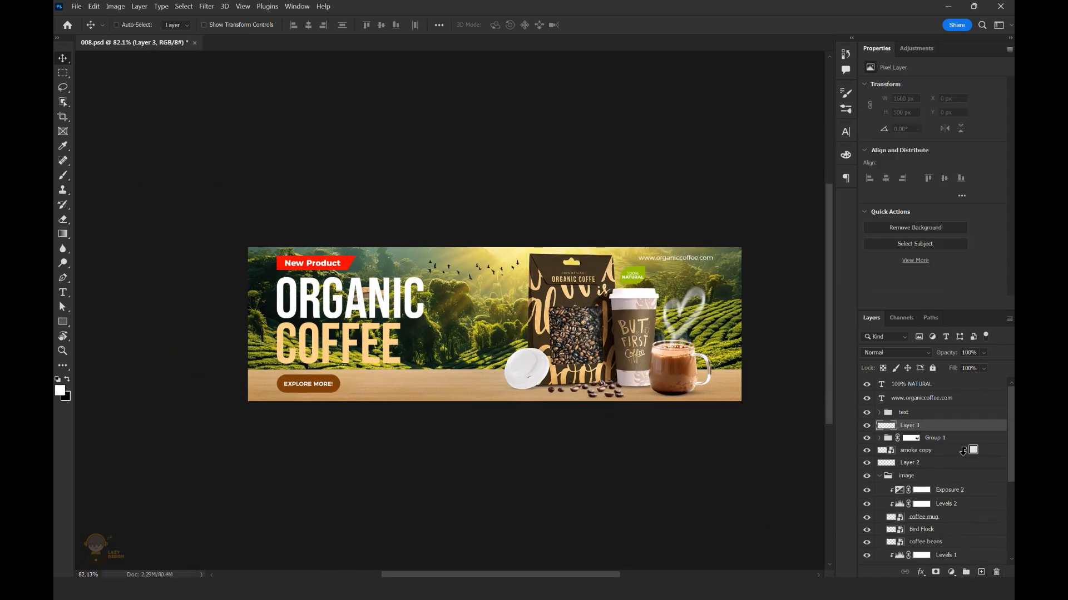
{"action": "left_click_drag", "start_coordinate": [867, 412], "coordinate": [876, 377]}
{"action": "right_click", "coordinate": [952, 428]}
{"action": "left_click", "coordinate": [867, 250]}
- Start a Camera Raw filter on Layer 3 with exposure +0.35, contrast +20, highlights +15, shadows -7, whites -11 and blacks -3
{"action": "left_click", "coordinate": [206, 6]}
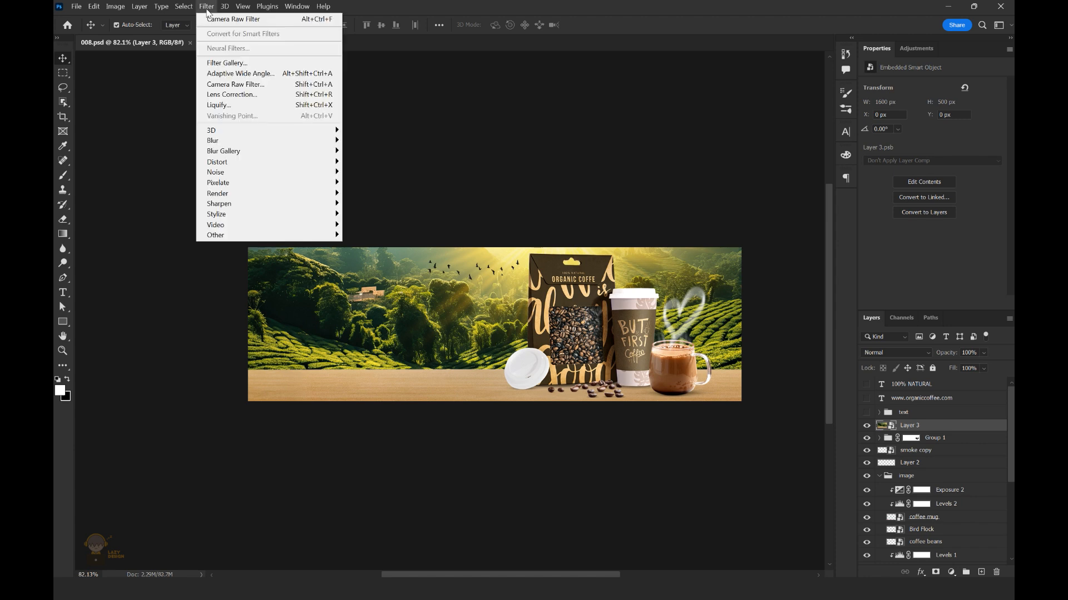
{"action": "left_click", "coordinate": [236, 84]}
{"action": "left_click_drag", "start_coordinate": [799, 288], "coordinate": [806, 322]}
{"action": "left_click_drag", "start_coordinate": [797, 338], "coordinate": [791, 357]}
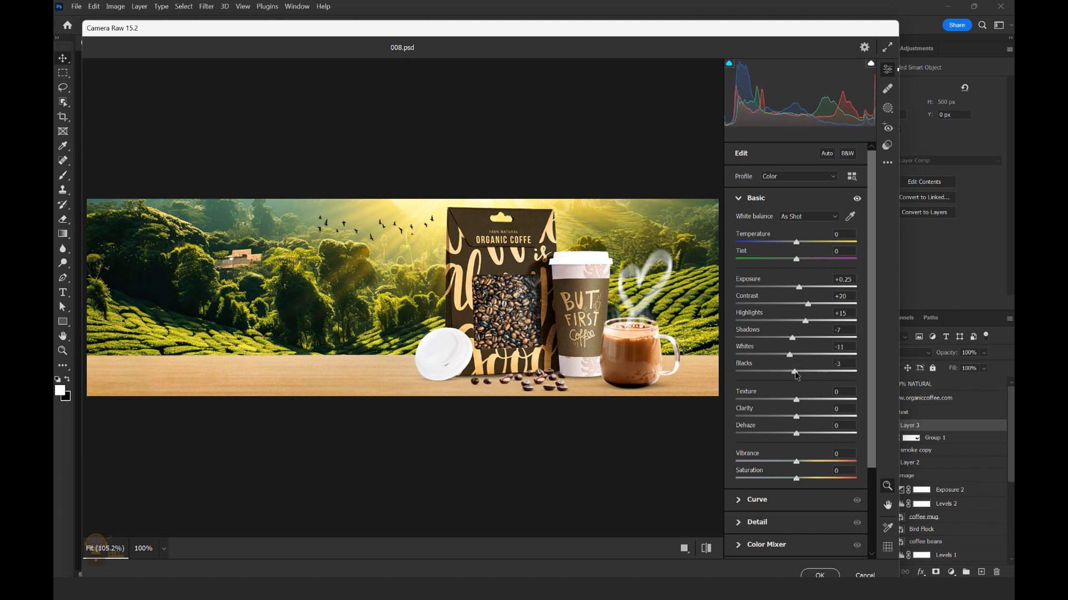
{"action": "left_click_drag", "start_coordinate": [804, 290], "coordinate": [804, 289]}
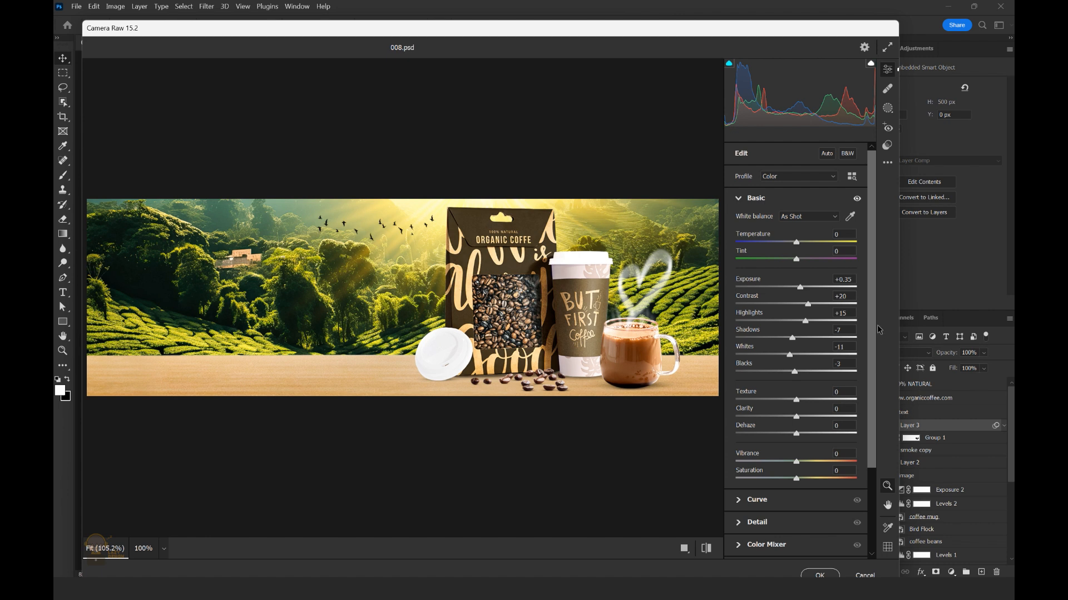
- Set Camera Raw texture to +12 and clarity to +10, readjust the whites, and apply the filter to Layer 3
{"action": "left_click_drag", "start_coordinate": [796, 401], "coordinate": [810, 421]}
{"action": "left_click", "coordinate": [801, 416]}
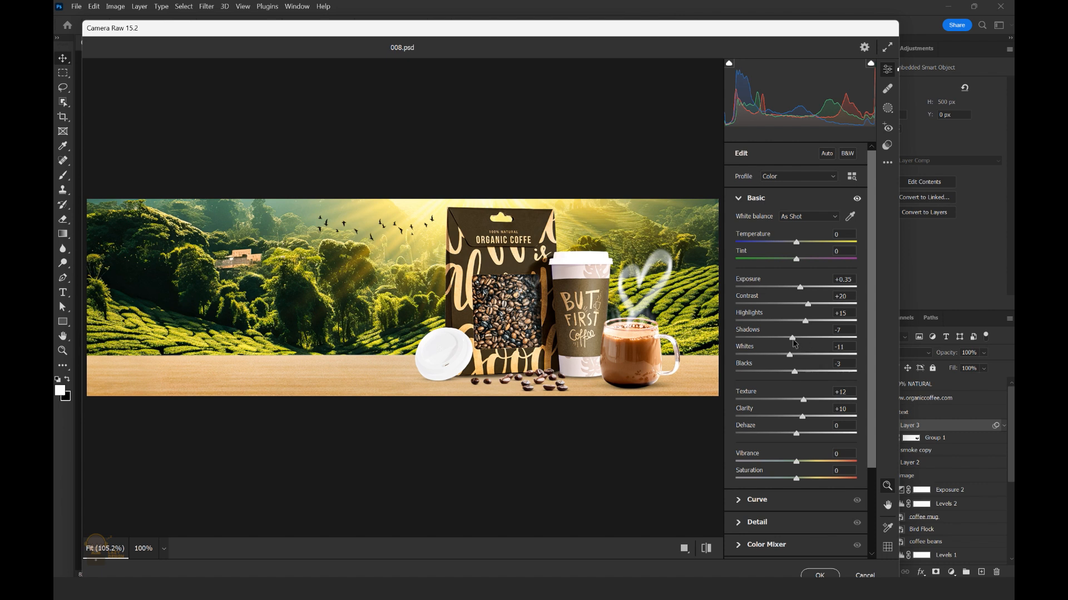
{"action": "left_click_drag", "start_coordinate": [789, 357], "coordinate": [794, 359]}
{"action": "left_click", "coordinate": [819, 575]}
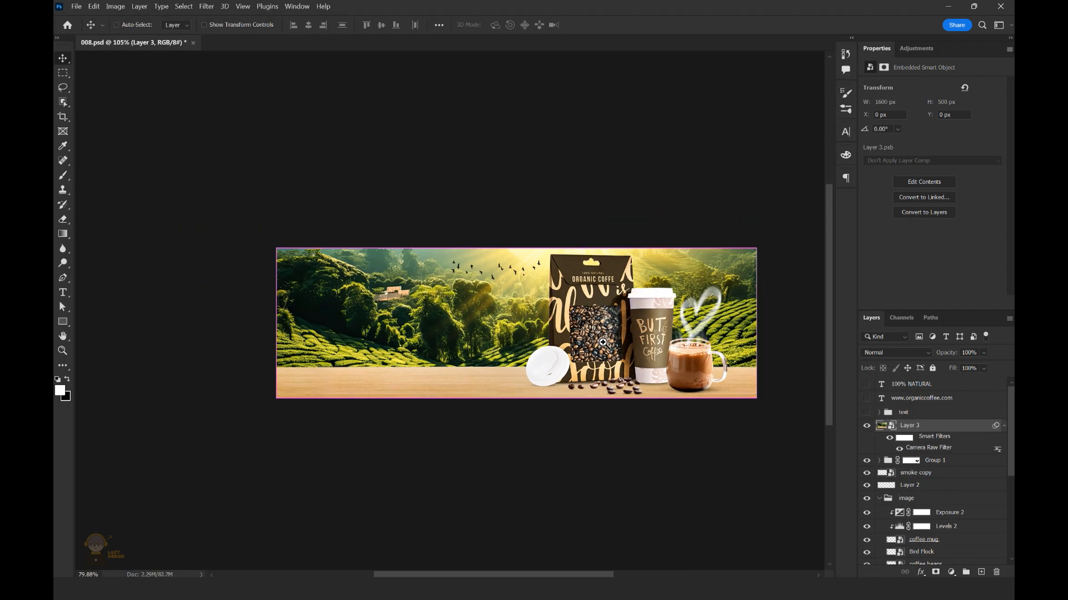
- Add a layer mask to the filtered Layer 3 and paint black over the white cup lid lying beside the coffee bag
{"action": "left_click", "coordinate": [937, 573]}
{"action": "key", "text": "b"}
{"action": "key", "text": "x"}
{"action": "scroll", "coordinate": [571, 352], "scroll_direction": "up", "scroll_amount": 5}
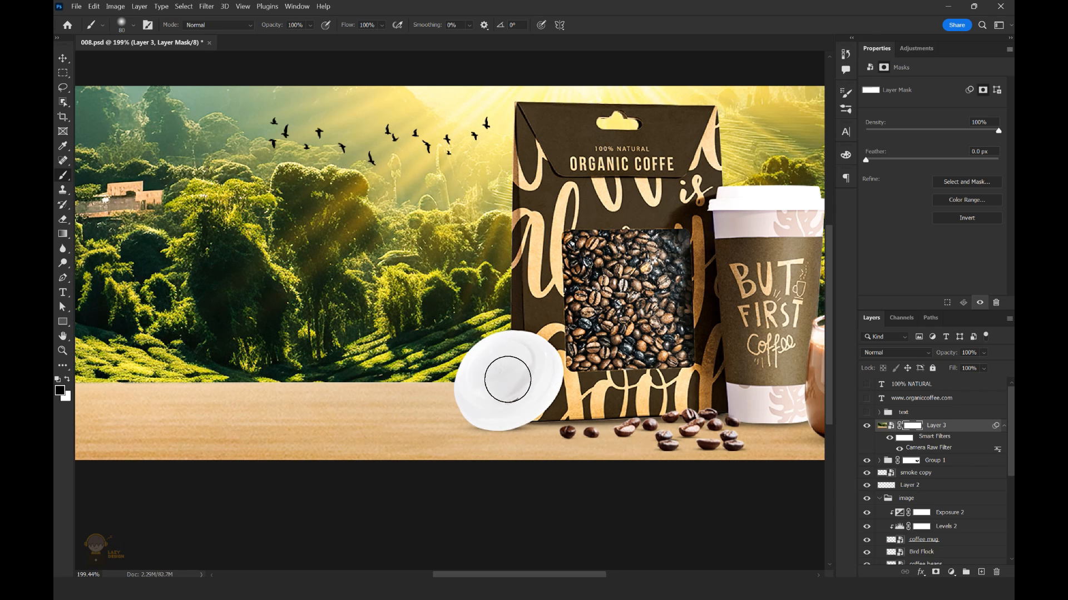
{"action": "scroll", "coordinate": [490, 368], "scroll_direction": "down", "scroll_amount": 2}
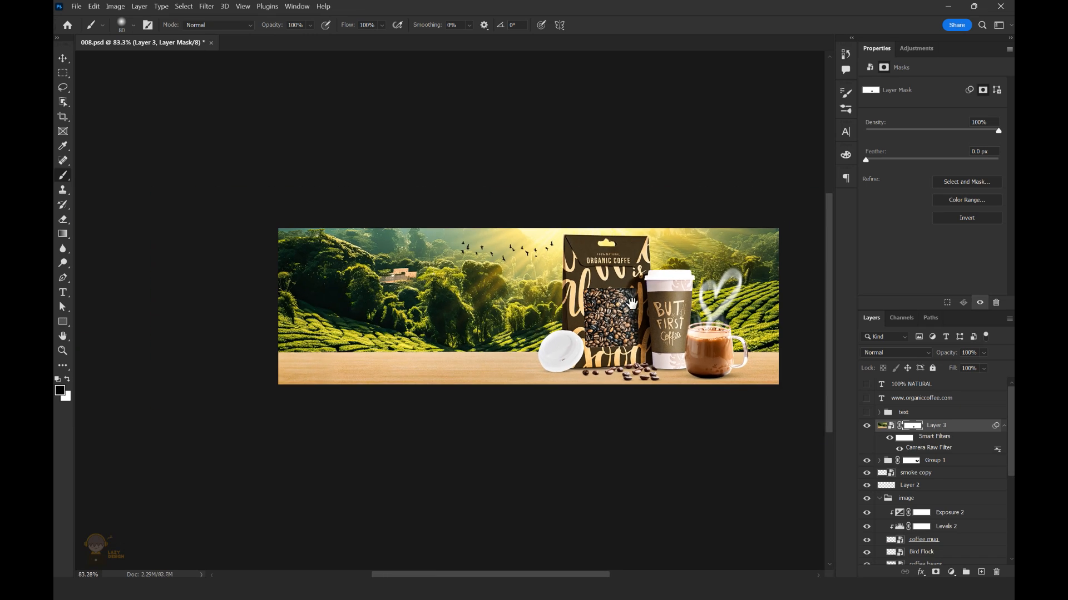
- Show the 100% NATURAL, website address and text group layers again over the graded banner
{"action": "scroll", "coordinate": [514, 386], "scroll_direction": "up", "scroll_amount": 3}
{"action": "scroll", "coordinate": [535, 374], "scroll_direction": "down", "scroll_amount": 4}
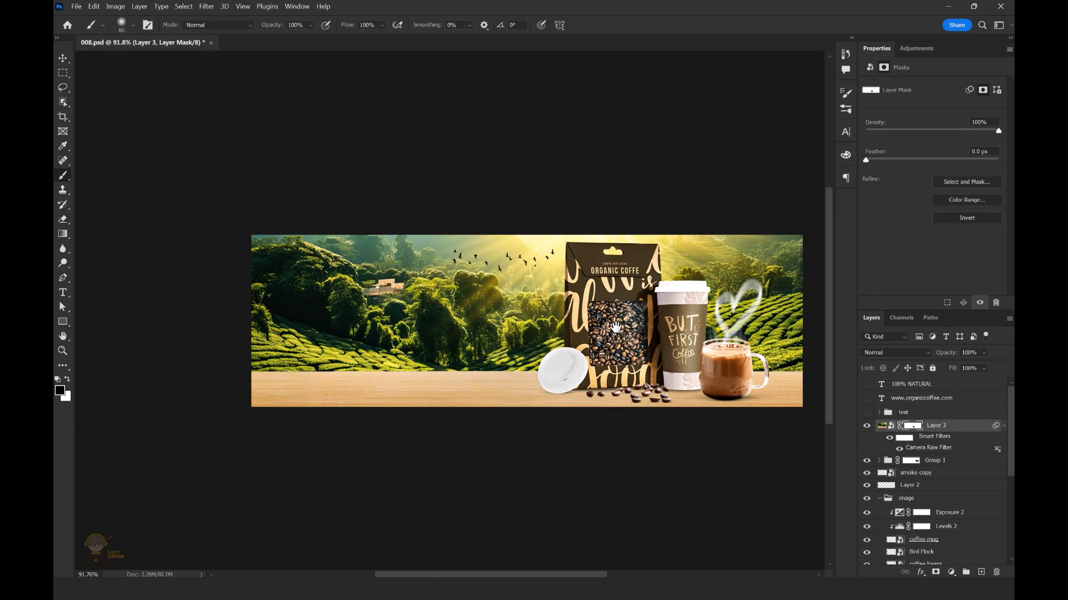
{"action": "scroll", "coordinate": [556, 333], "scroll_direction": "up", "scroll_amount": 1}
{"action": "scroll", "coordinate": [556, 334], "scroll_direction": "down", "scroll_amount": 1}
{"action": "left_click_drag", "start_coordinate": [866, 384], "coordinate": [866, 412]}
{"action": "scroll", "coordinate": [575, 300], "scroll_direction": "down", "scroll_amount": 3}
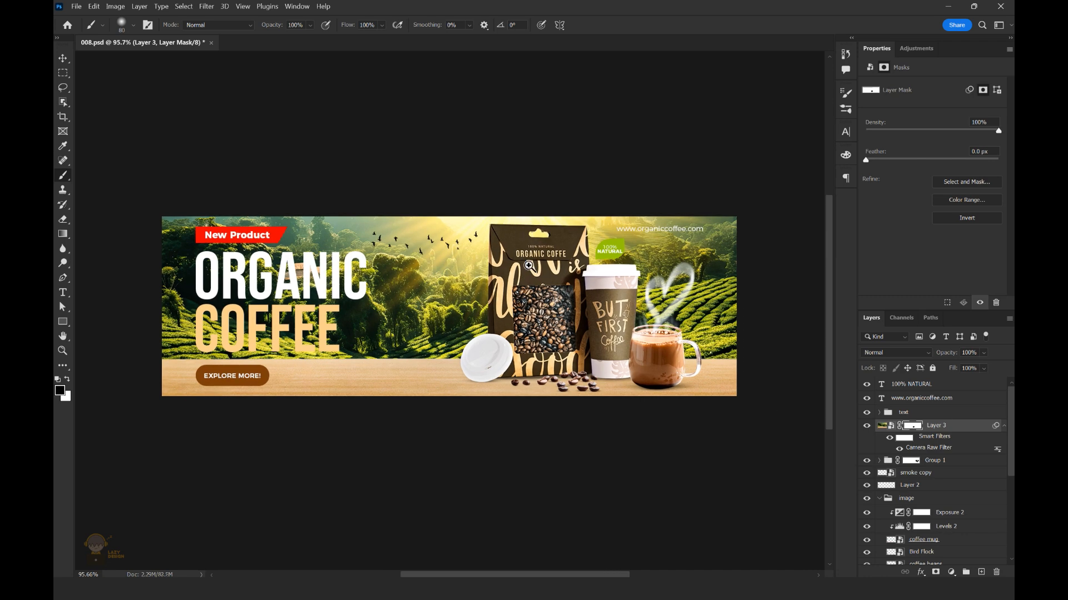